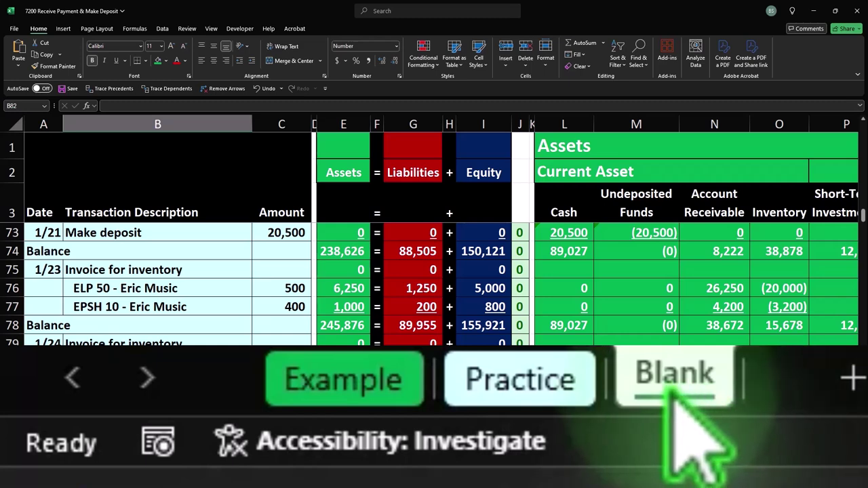
# Switch to the Example sheet and return to the top of the entries.
pyautogui.click(343, 394)
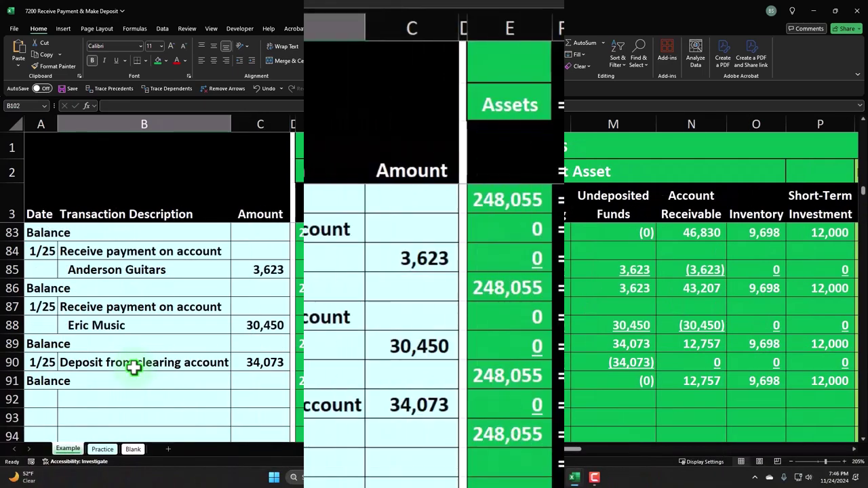
pyautogui.scroll(7, 134, 367)
pyautogui.scroll(19, 212, 411)
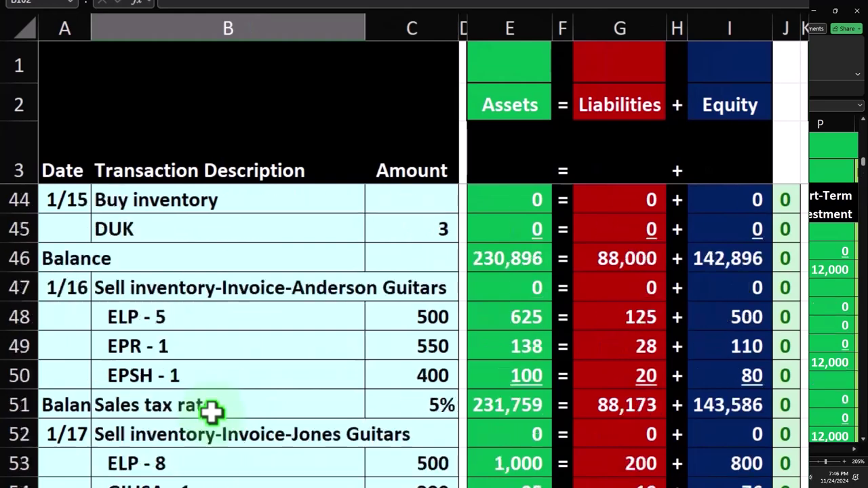
pyautogui.scroll(1, 213, 412)
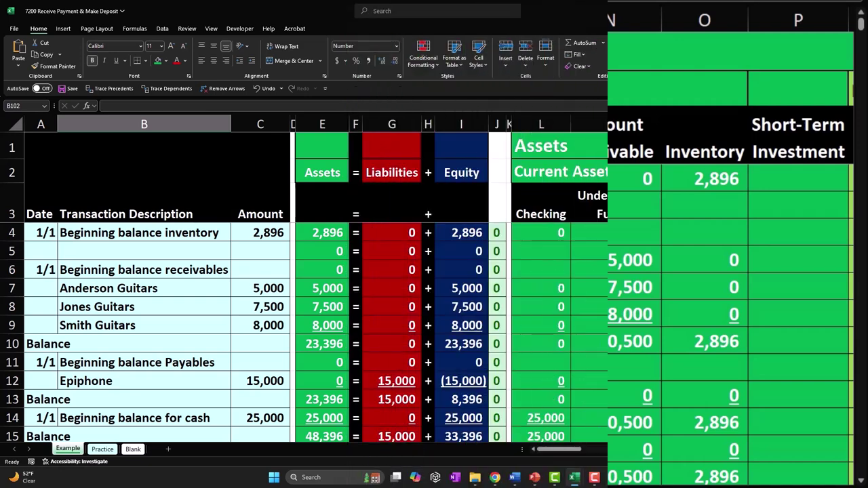
# Review down to row 90, where the 34,073 deposit brings Checking to 123,100.
pyautogui.click(175, 252)
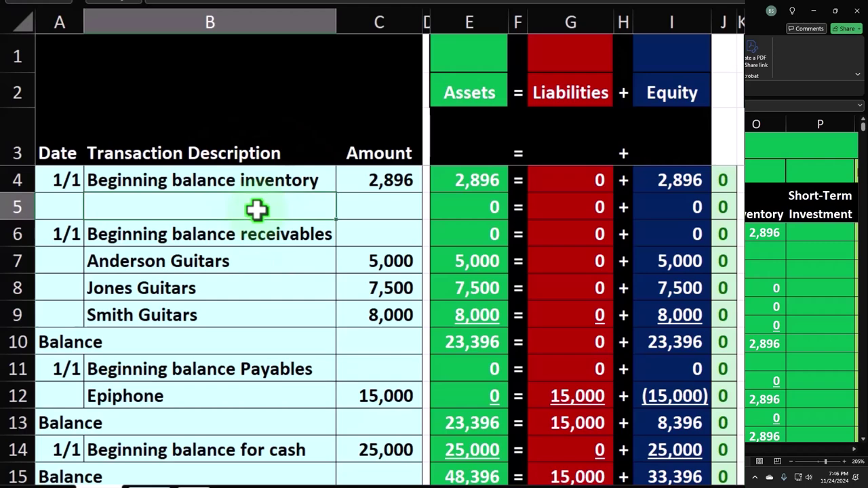
pyautogui.scroll(-3, 257, 210)
pyautogui.scroll(-2, 257, 210)
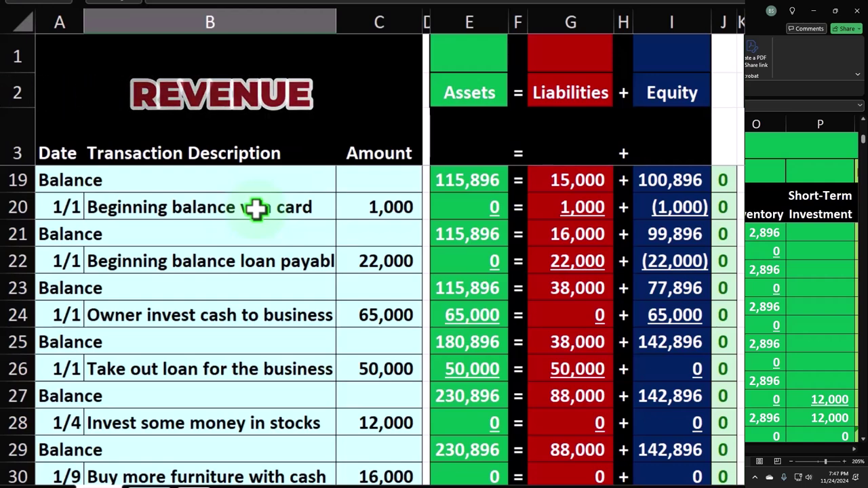
pyautogui.scroll(-2, 256, 209)
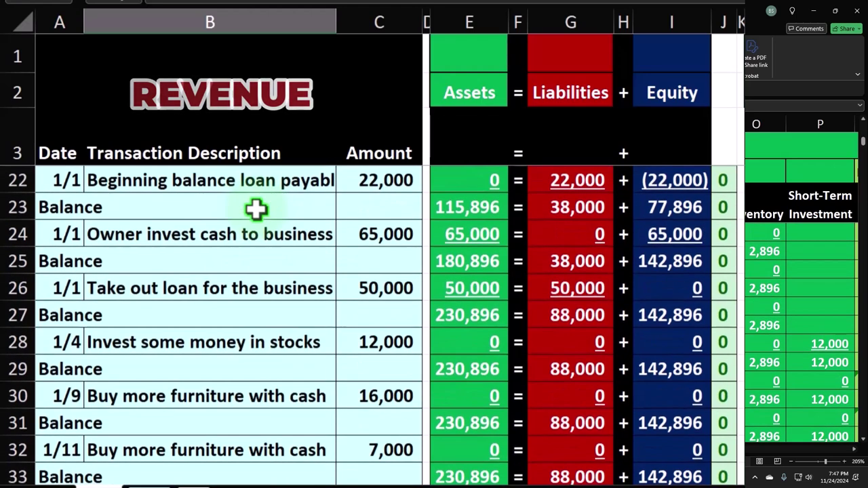
pyautogui.scroll(-1, 256, 209)
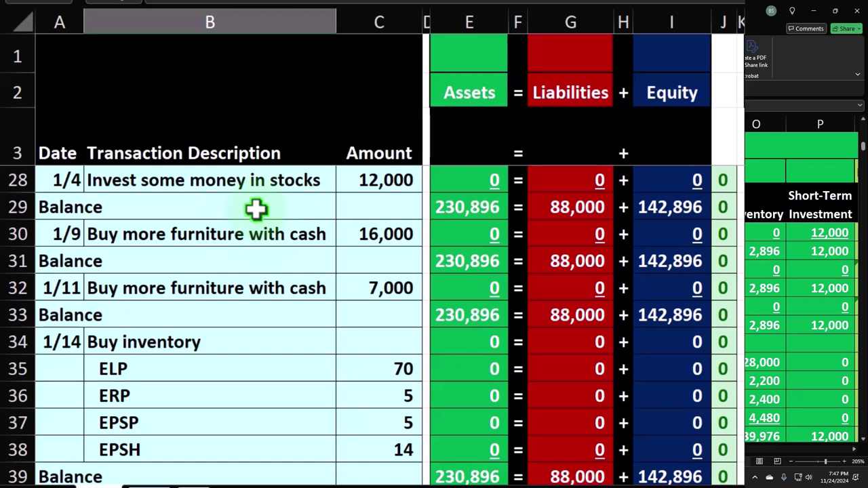
pyautogui.scroll(-2, 257, 264)
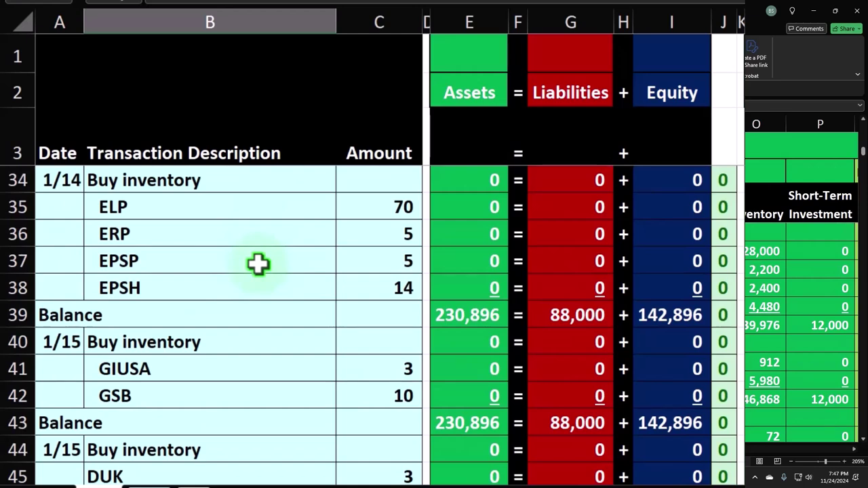
pyautogui.scroll(-5, 258, 264)
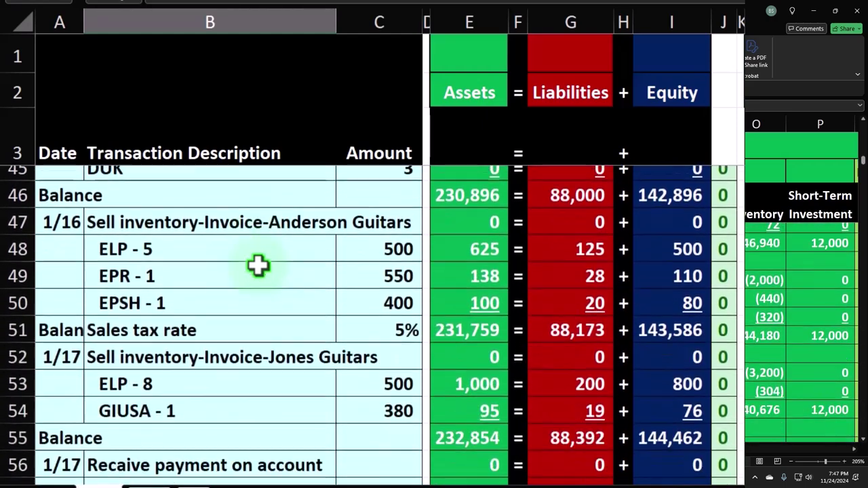
pyautogui.scroll(-6, 257, 264)
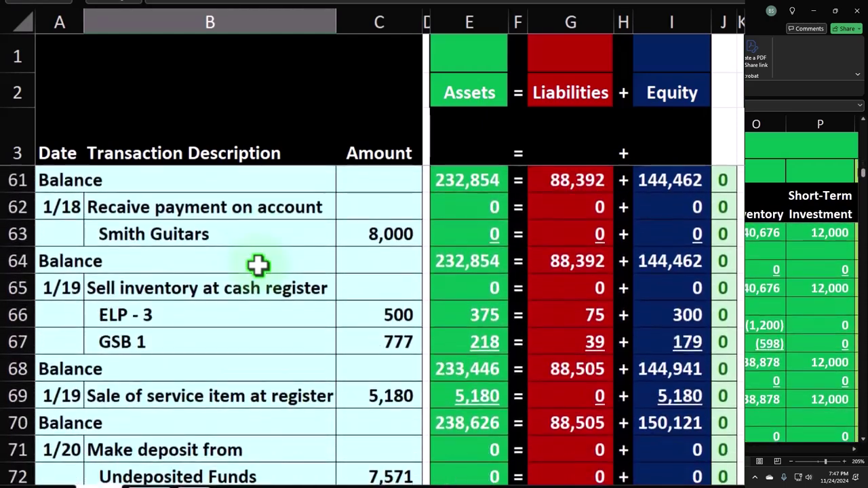
pyautogui.scroll(-6, 258, 266)
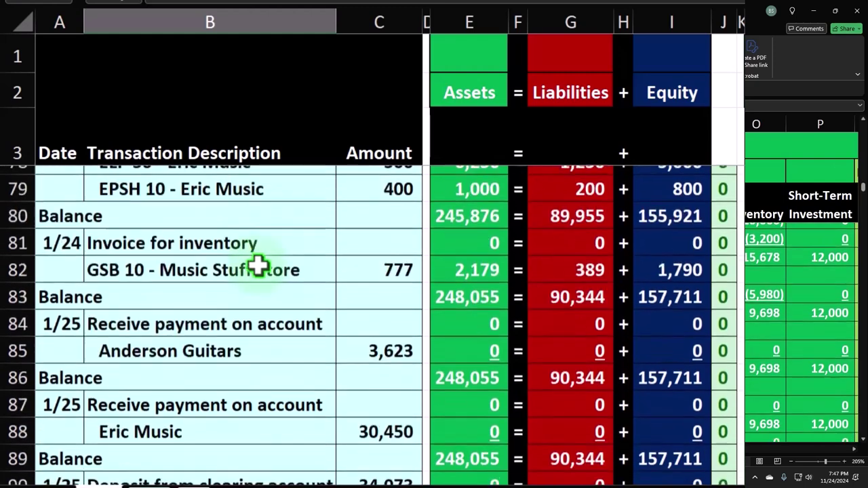
pyautogui.scroll(-1, 257, 265)
pyautogui.scroll(1, 257, 264)
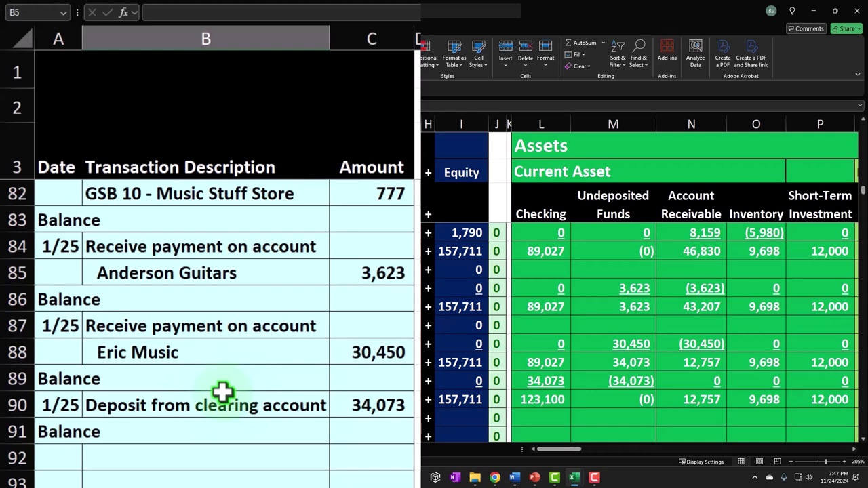
pyautogui.click(607, 212)
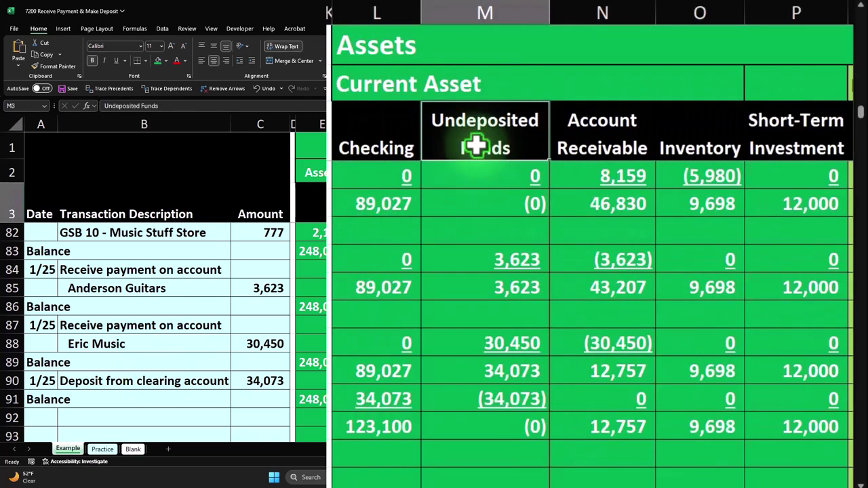
pyautogui.click(399, 132)
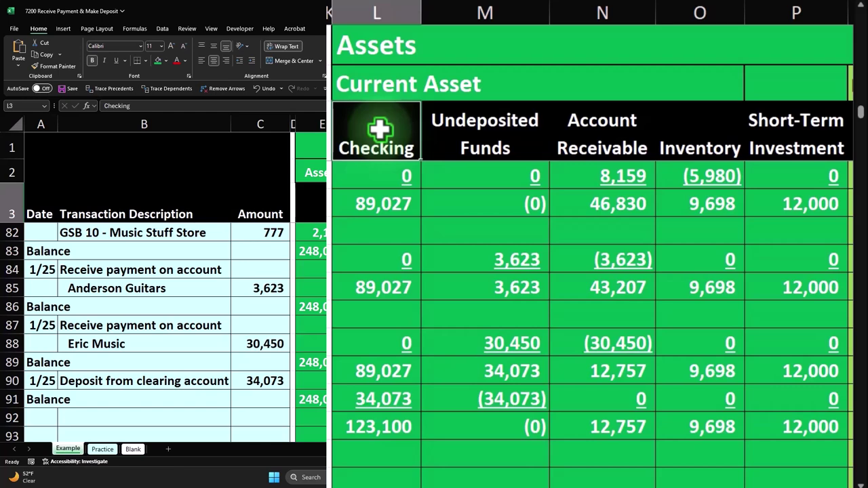
pyautogui.click(392, 432)
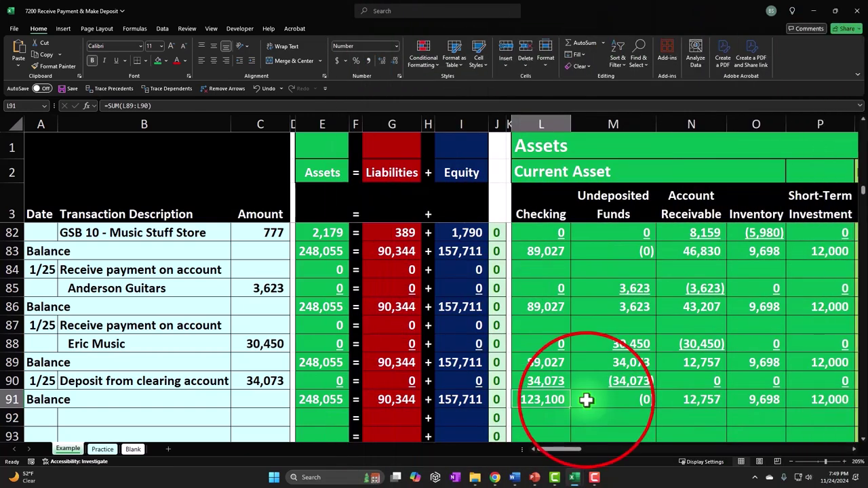
pyautogui.click(586, 400)
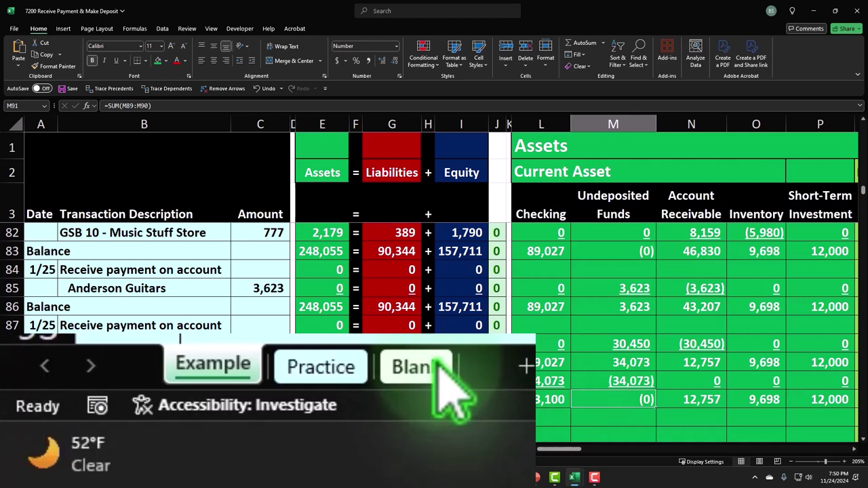
# On the Blank sheet, date row 82 as 1/25 with description 'Receive payment on account'.
pyautogui.click(436, 361)
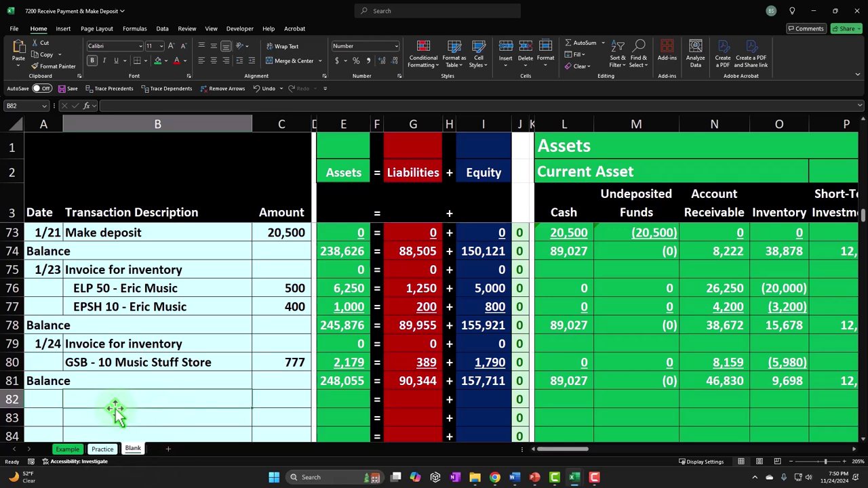
pyautogui.press('Left')
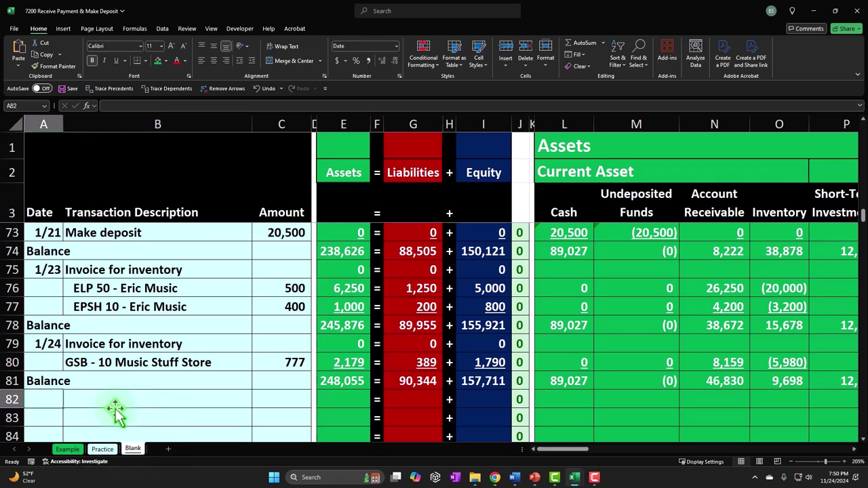
pyautogui.write('1/25')
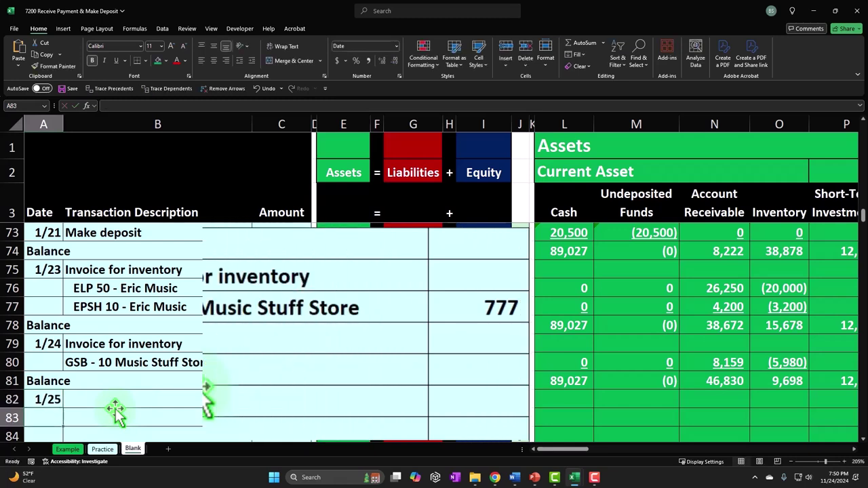
pyautogui.press('Return')
pyautogui.press('Right')
pyautogui.press('Up')
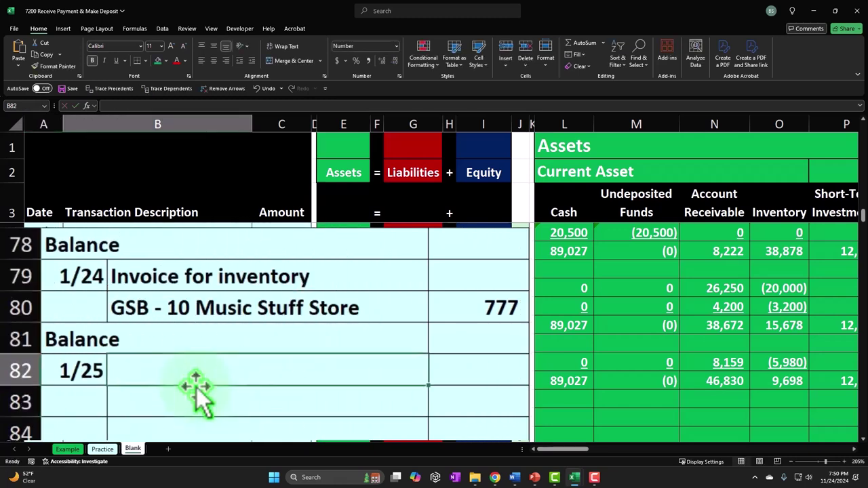
pyautogui.write('Receive p')
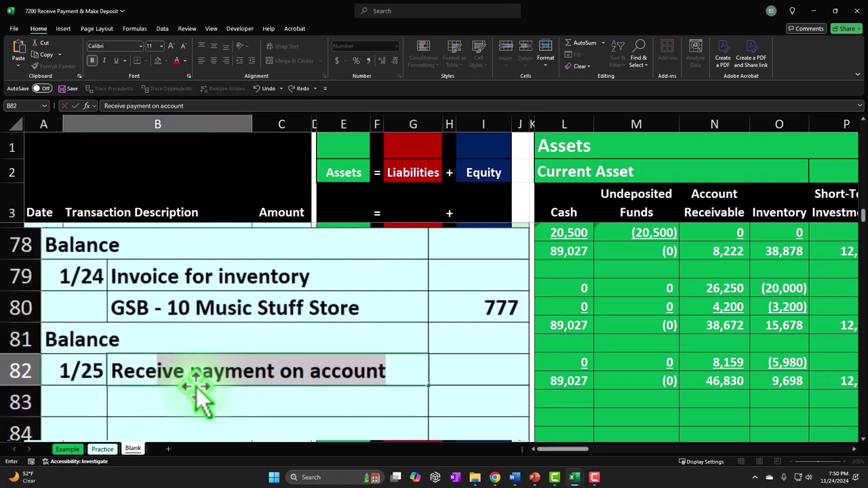
pyautogui.write('ayment on acco')
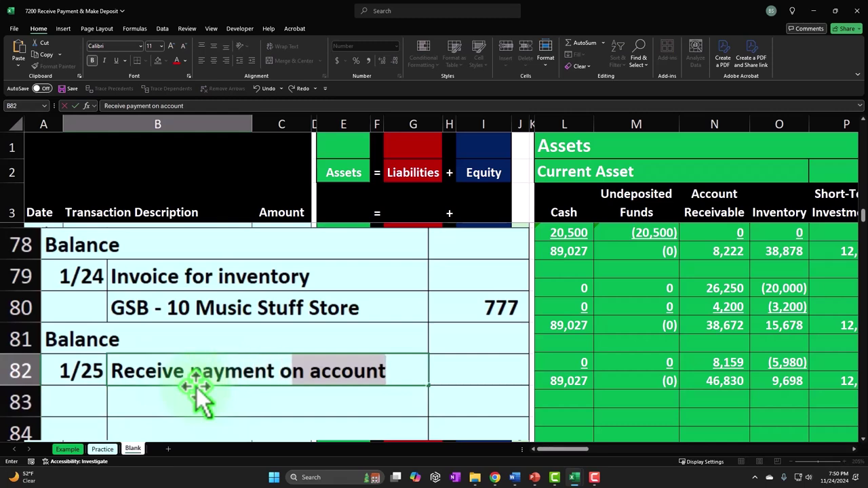
pyautogui.write('unt')
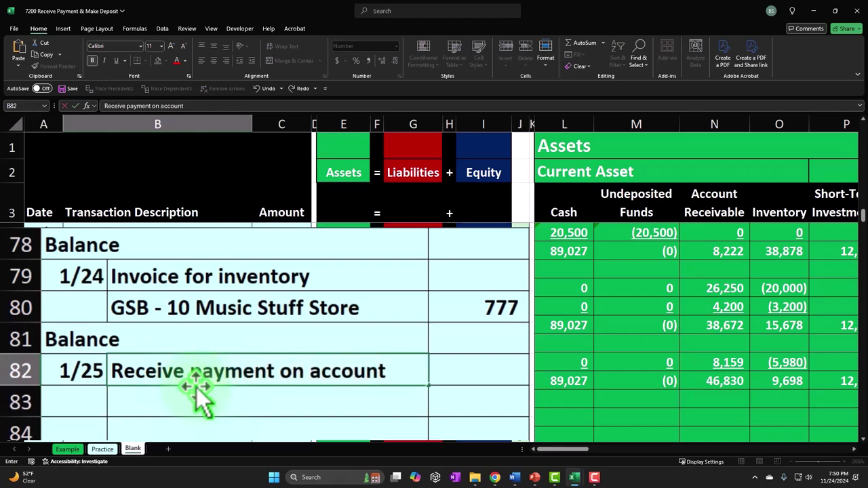
pyautogui.press('Return')
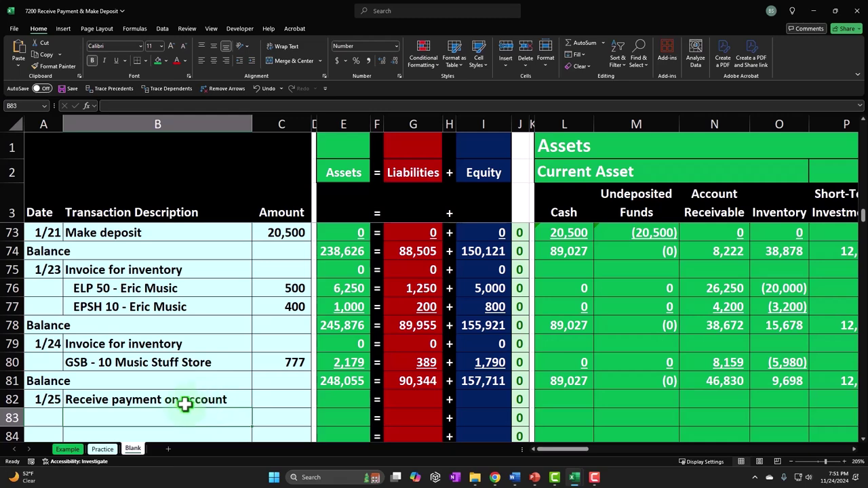
# Enter the customer 'Anderson Guitars' in B83 and indent it under the description.
pyautogui.scroll(-1, 190, 402)
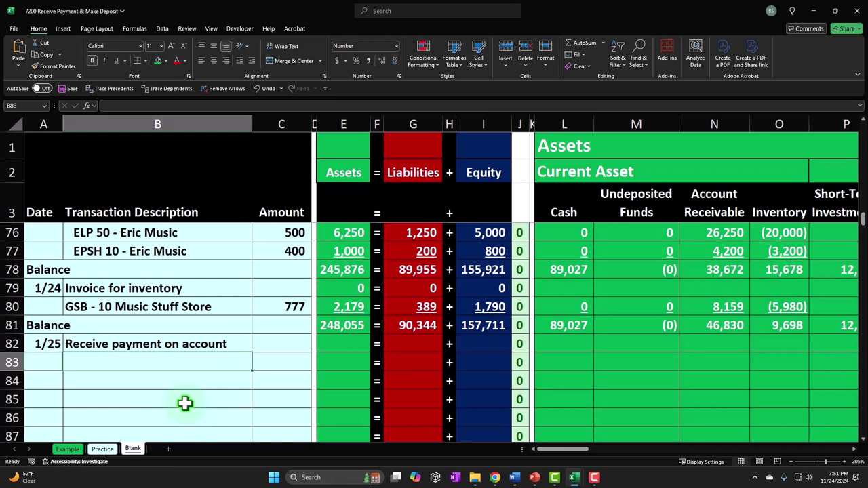
pyautogui.click(719, 211)
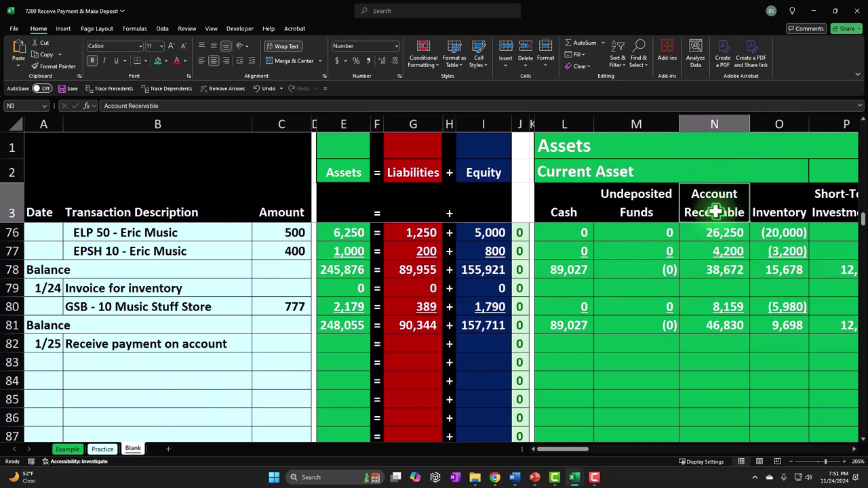
pyautogui.click(148, 363)
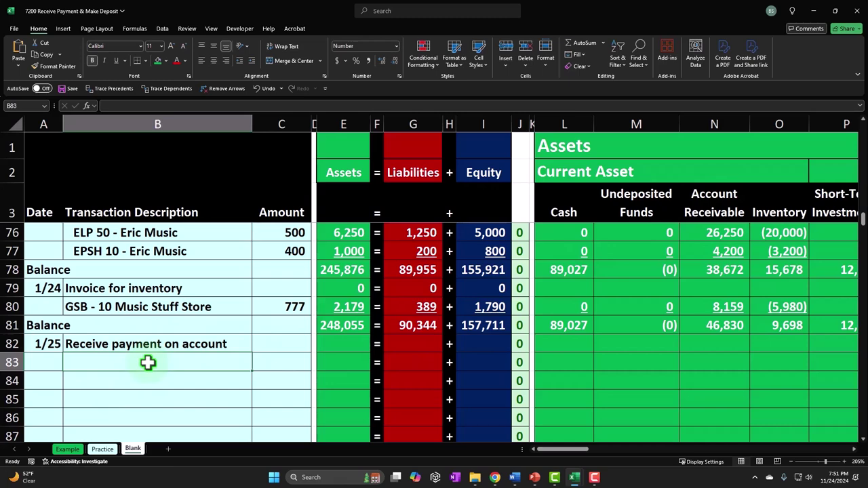
pyautogui.write('Anderson Guitars')
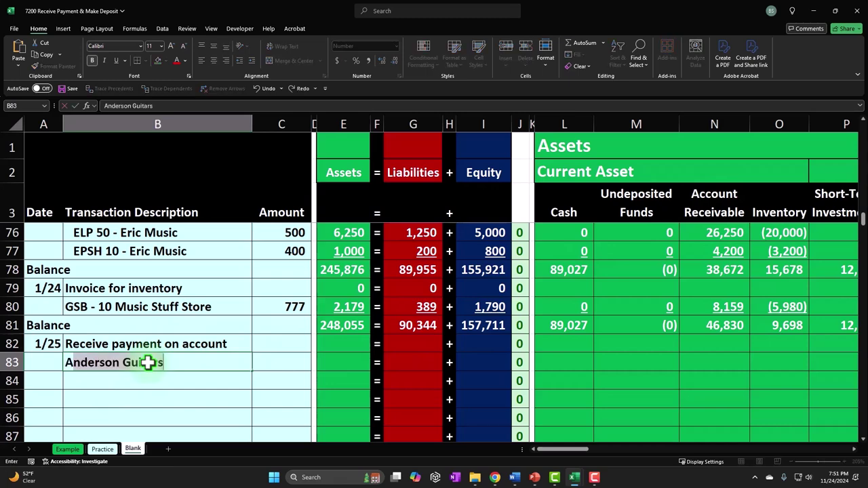
pyautogui.press('Tab')
pyautogui.click(148, 363)
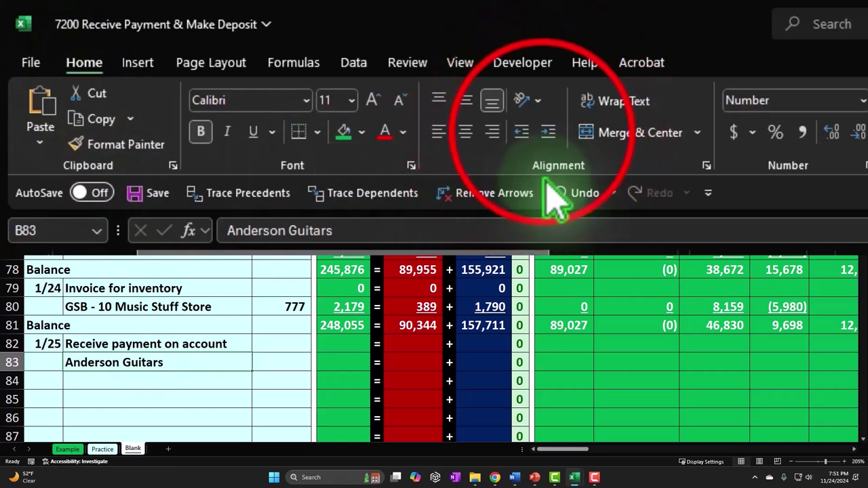
pyautogui.click(548, 132)
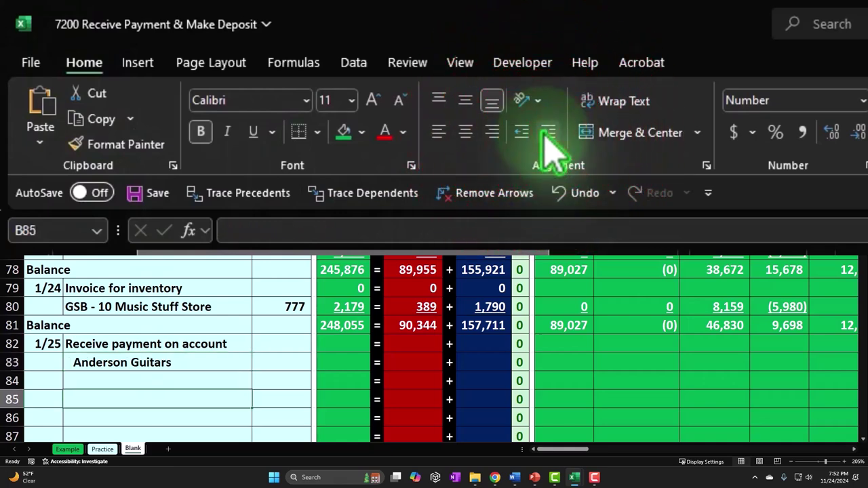
pyautogui.click(135, 323)
# Enter the 3,623 payment in C83 and a (3,623) Accounts Receivable reduction via =-C83.
pyautogui.click(268, 354)
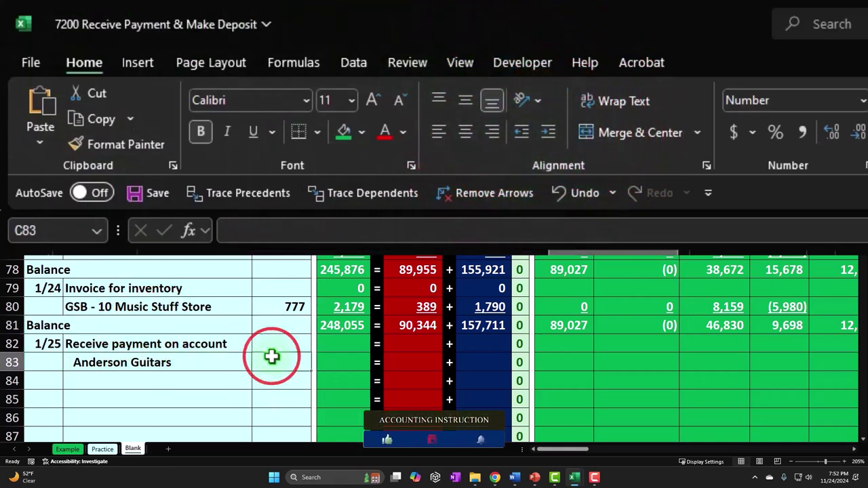
pyautogui.write('3,623')
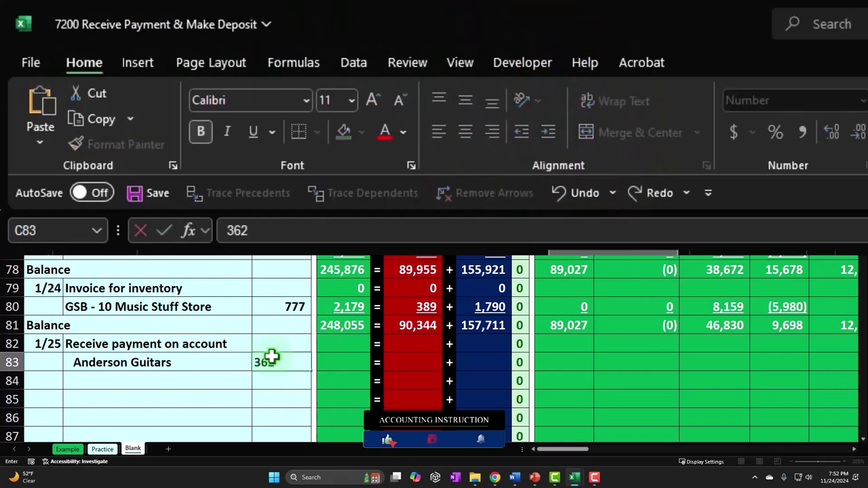
pyautogui.press('Return')
pyautogui.press('Up')
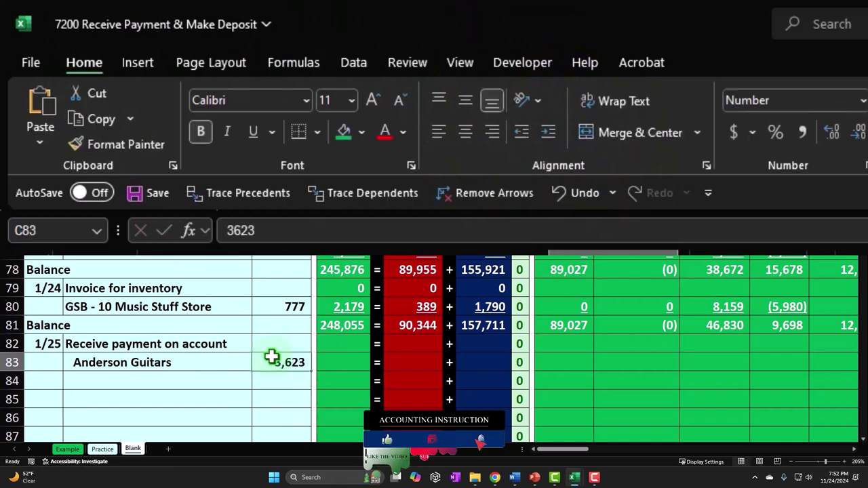
pyautogui.press('Right')
pyautogui.press('Right')
pyautogui.press('Right')
pyautogui.press('Right')
pyautogui.press('Right')
pyautogui.press('Right')
pyautogui.press('Right')
pyautogui.press('Right')
pyautogui.press('Right')
pyautogui.press('Right')
pyautogui.press('Right')
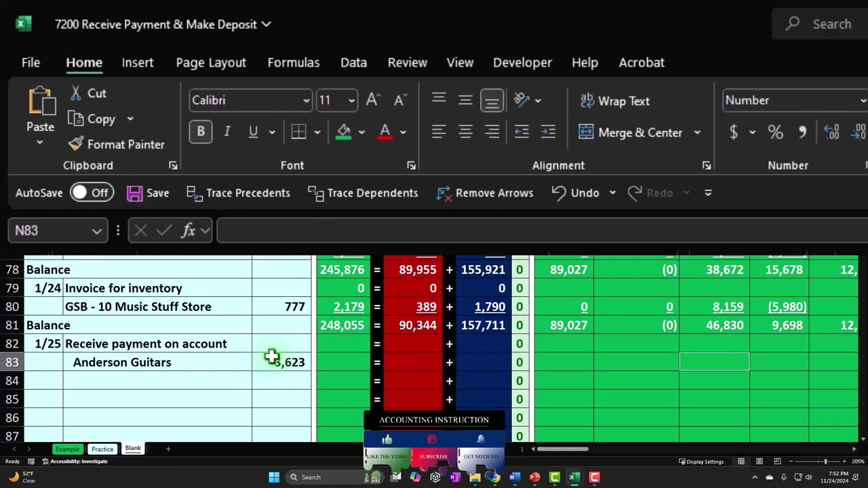
pyautogui.write('-')
pyautogui.press('Left')
pyautogui.press('Left')
pyautogui.press('Left')
pyautogui.press('Left')
pyautogui.press('Left')
pyautogui.press('Left')
pyautogui.press('Left')
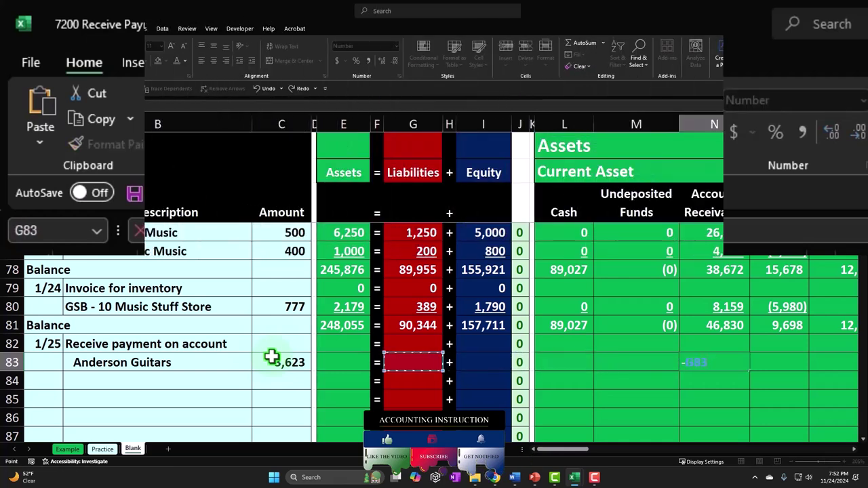
pyautogui.press('Left')
pyautogui.press('Left')
pyautogui.press('Left')
pyautogui.press('Left')
pyautogui.press('Return')
pyautogui.press('Up')
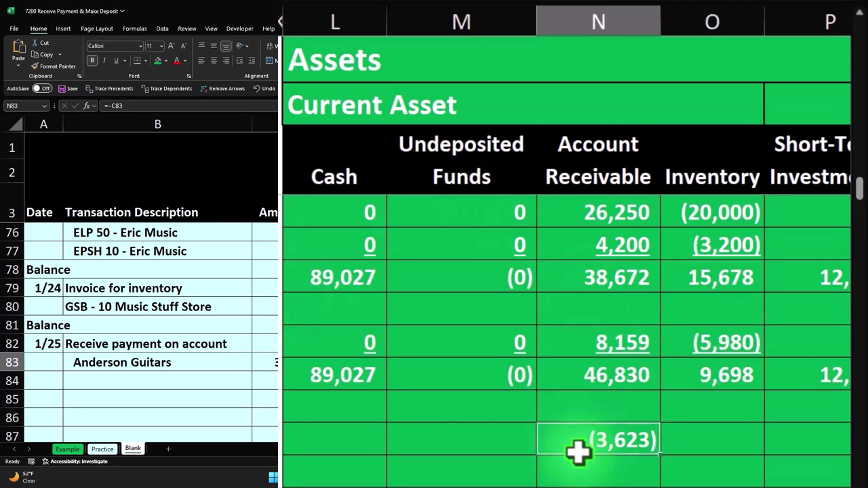
# Add 3,623 to Undeposited Funds on row 83 with =C83.
pyautogui.press('Left')
pyautogui.press('Left')
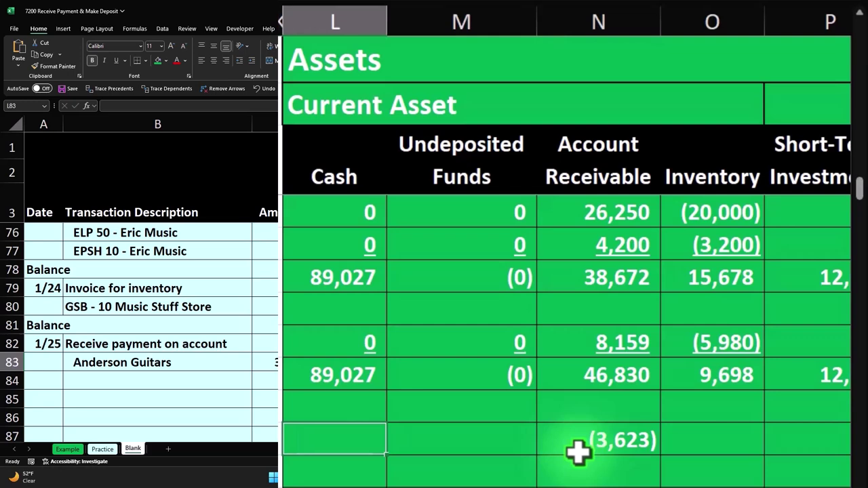
pyautogui.press('Right')
pyautogui.write('=')
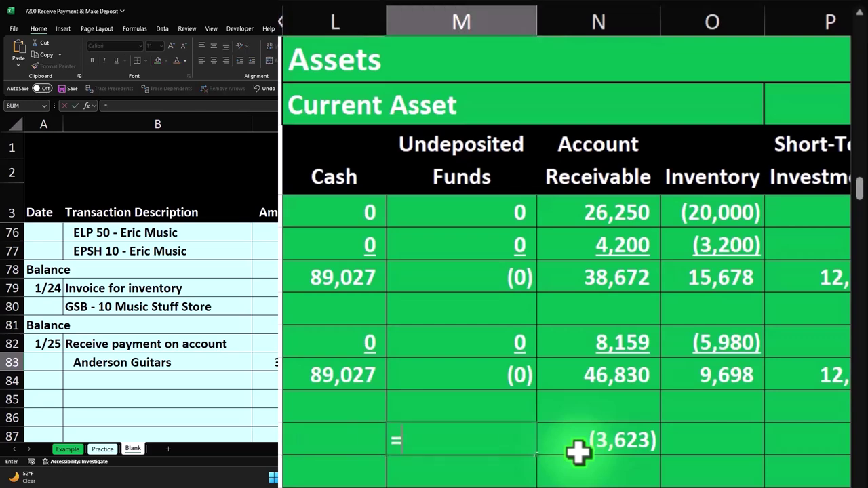
pyautogui.press('Left')
pyautogui.press('Left')
pyautogui.press('Left')
pyautogui.press('Left')
pyautogui.press('Left')
pyautogui.press('Left')
pyautogui.press('Left')
pyautogui.press('Left')
pyautogui.press('Left')
pyautogui.press('Left')
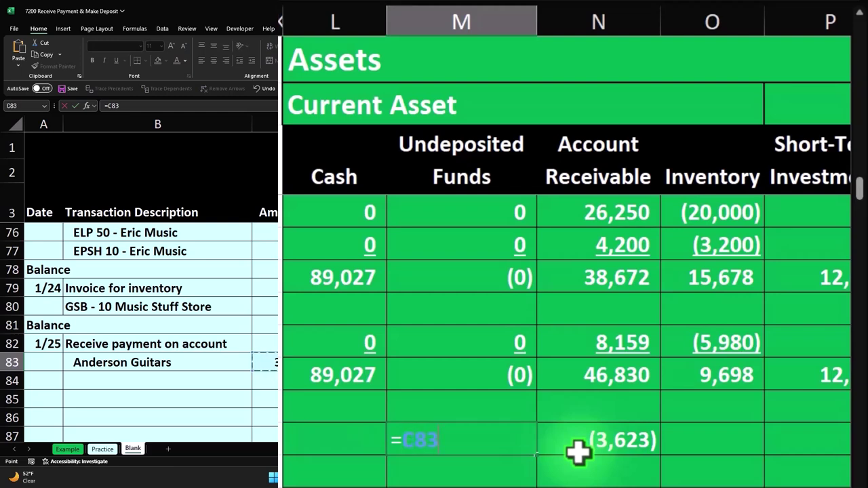
pyautogui.press('Return')
pyautogui.press('Up')
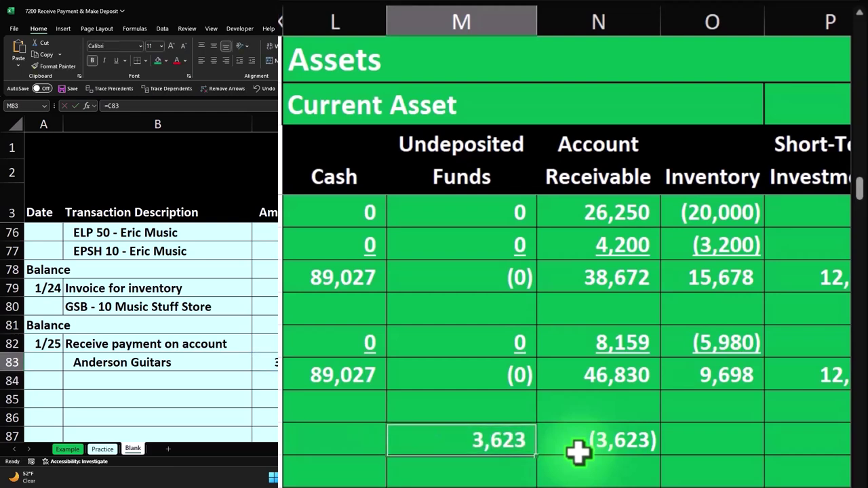
pyautogui.press('Right')
pyautogui.press('Right')
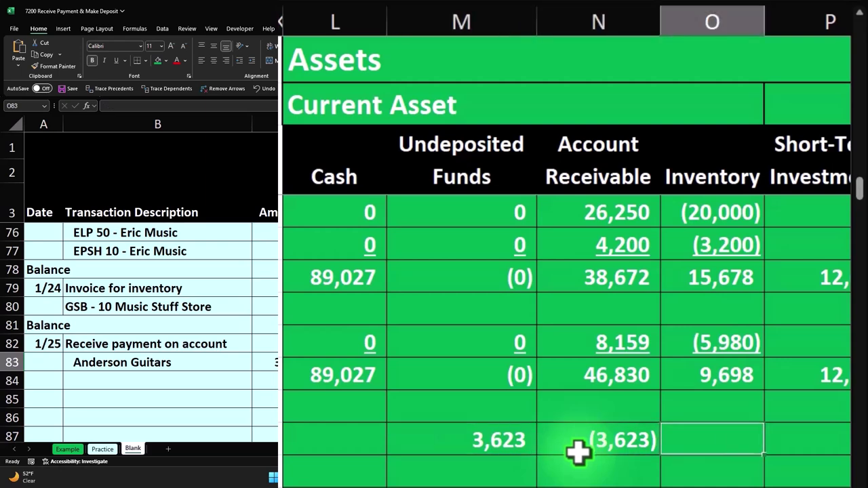
pyautogui.press('Left')
pyautogui.press('Left')
pyautogui.press('Left')
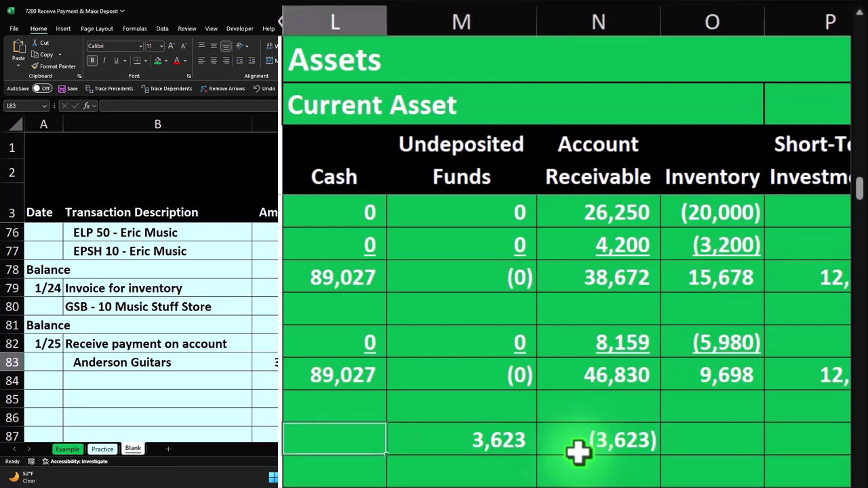
# Fill zeros across row 83's cash, liability, equity and income statement columns.
pyautogui.write('0')
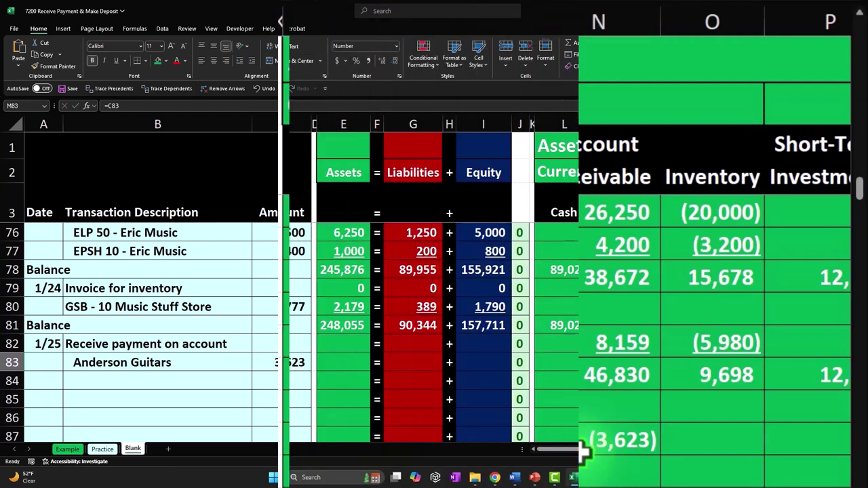
pyautogui.press('Right')
pyautogui.press('Right')
pyautogui.press('Right')
pyautogui.write('0')
pyautogui.press('Right')
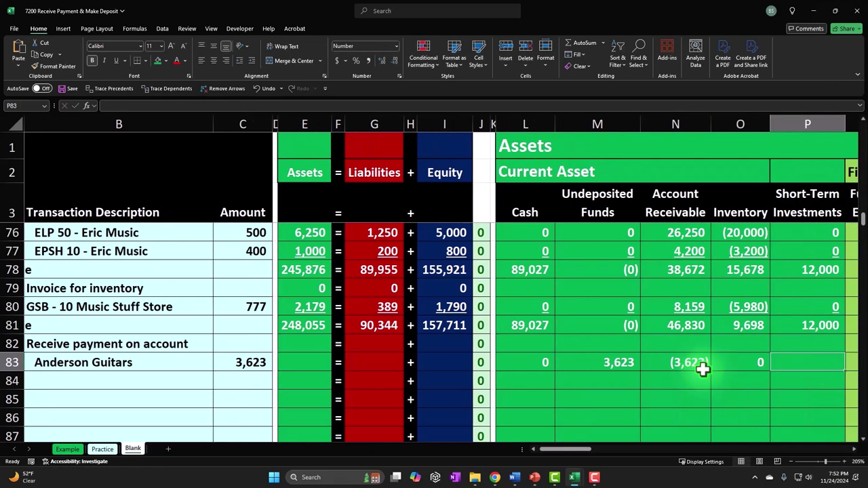
pyautogui.write('0')
pyautogui.press('Right')
pyautogui.write('0')
pyautogui.press('Right')
pyautogui.write('0')
pyautogui.press('Right')
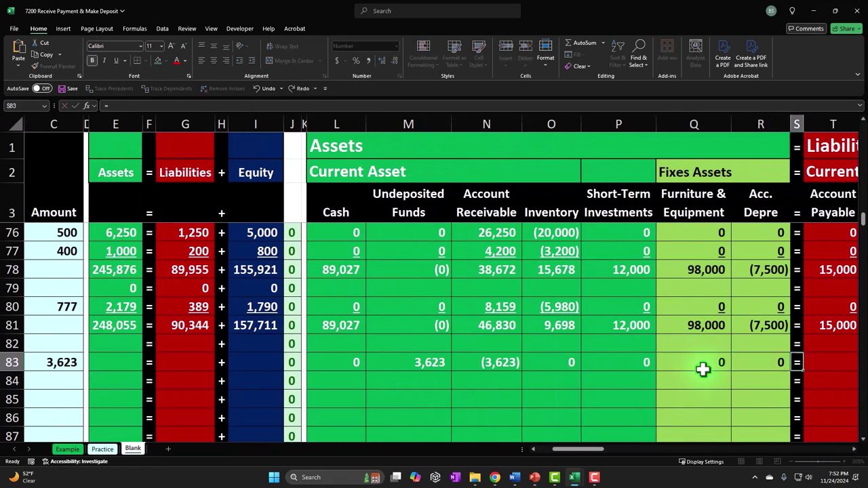
pyautogui.press('Right')
pyautogui.write('0')
pyautogui.press('Right')
pyautogui.write('0')
pyautogui.press('Right')
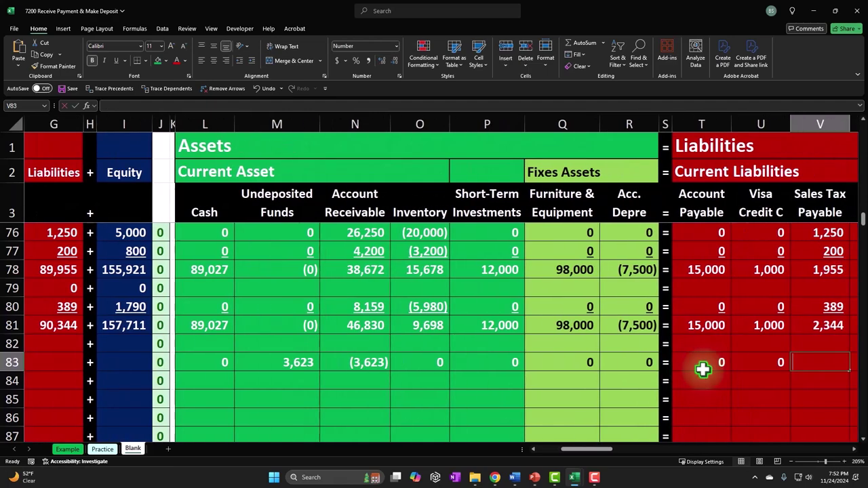
pyautogui.write('0')
pyautogui.press('Right')
pyautogui.write('0')
pyautogui.press('Right')
pyautogui.press('Right')
pyautogui.write('0')
pyautogui.press('Right')
pyautogui.write('0')
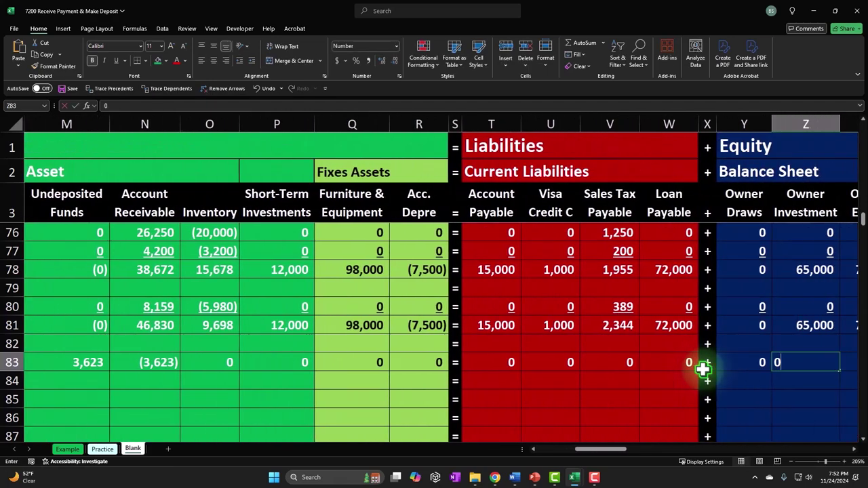
pyautogui.press('Right')
pyautogui.write('0')
pyautogui.press('Right')
pyautogui.write('0')
pyautogui.press('Right')
pyautogui.write('0')
pyautogui.press('Right')
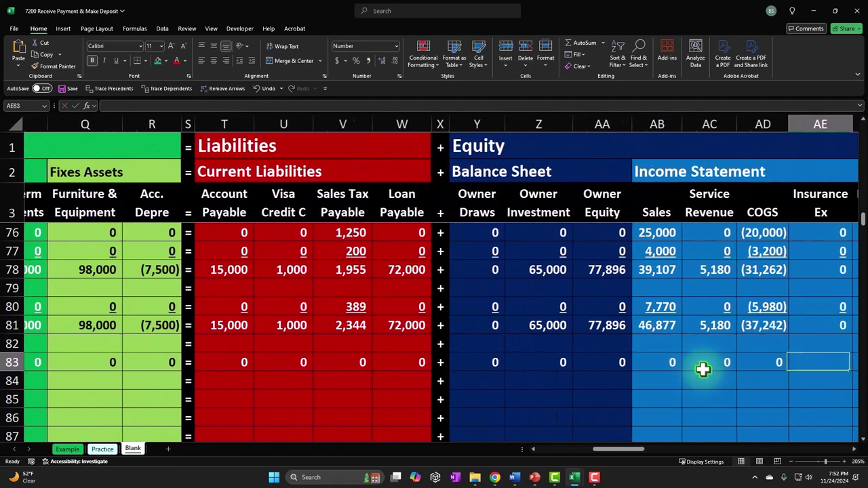
pyautogui.write('0')
pyautogui.press('Right')
pyautogui.write('0')
pyautogui.press('Right')
pyautogui.write('0')
pyautogui.press('Right')
pyautogui.write('0')
pyautogui.press('Right')
pyautogui.write('0')
pyautogui.press('Right')
pyautogui.write('0')
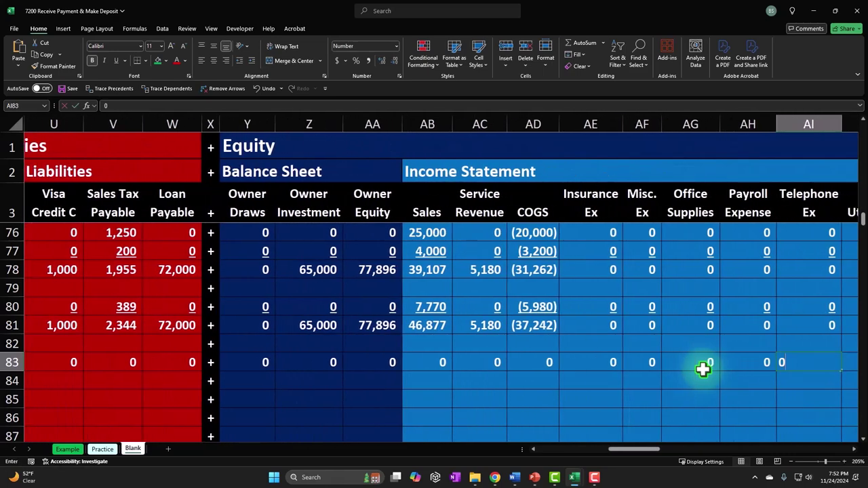
pyautogui.press('Right')
pyautogui.write('0')
pyautogui.press('Right')
pyautogui.press('Right')
pyautogui.press('Right')
pyautogui.press('Right')
pyautogui.press('Right')
pyautogui.press('Right')
pyautogui.press('Right')
pyautogui.press('Right')
pyautogui.press('Right')
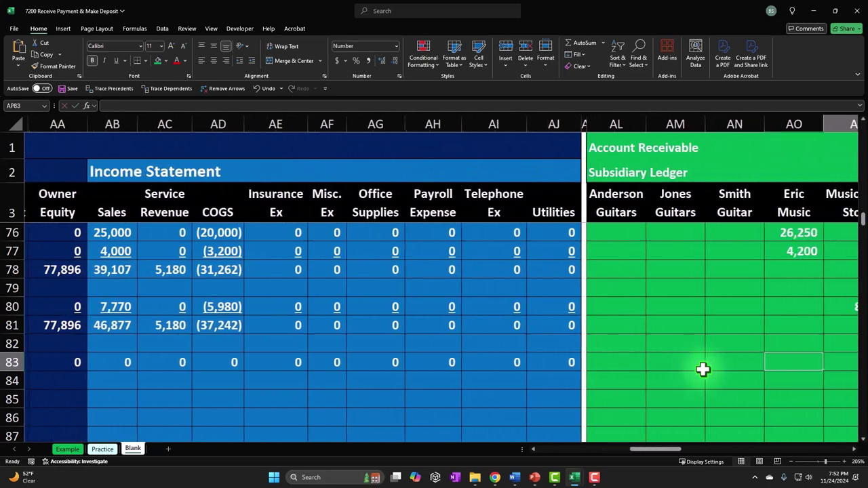
pyautogui.press('Left')
pyautogui.press('Left')
pyautogui.press('Left')
pyautogui.press('Left')
pyautogui.press('Left')
pyautogui.press('Left')
pyautogui.press('Left')
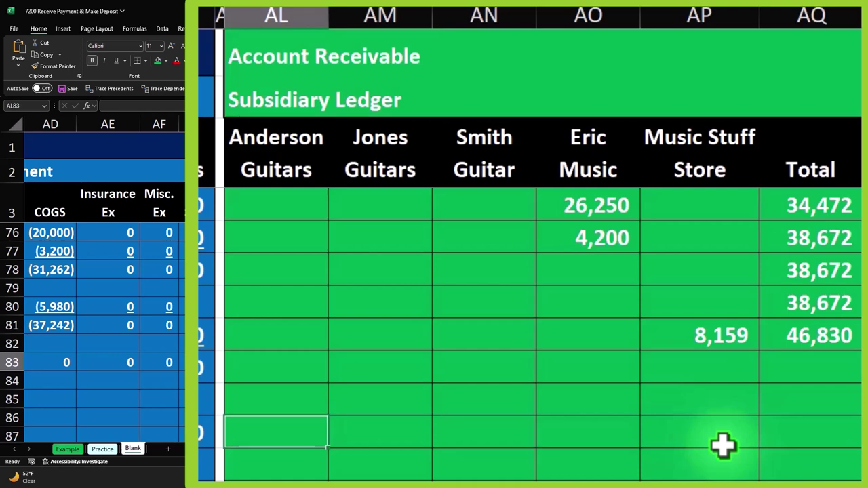
# Enter =-M83 in Anderson Guitars' ledger cell AL83 so it shows (3,623).
pyautogui.write('=')
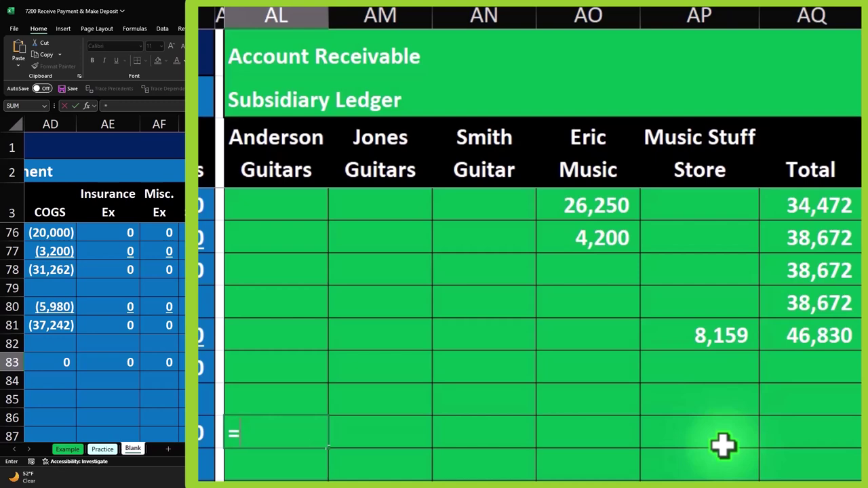
pyautogui.write('-')
pyautogui.press('Left')
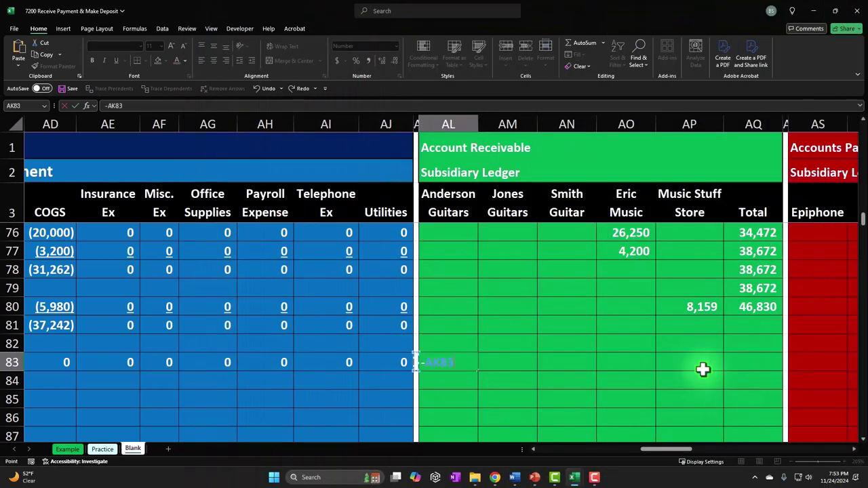
pyautogui.press('Left')
pyautogui.press('Left')
pyautogui.press('Left')
pyautogui.press('Left')
pyautogui.press('Left')
pyautogui.press('Left')
pyautogui.press('Left')
pyautogui.press('Left')
pyautogui.press('Left')
pyautogui.press('Left')
pyautogui.press('Left')
pyautogui.press('Left')
pyautogui.press('Left')
pyautogui.press('Left')
pyautogui.press('Left')
pyautogui.press('Left')
pyautogui.press('Left')
pyautogui.press('Left')
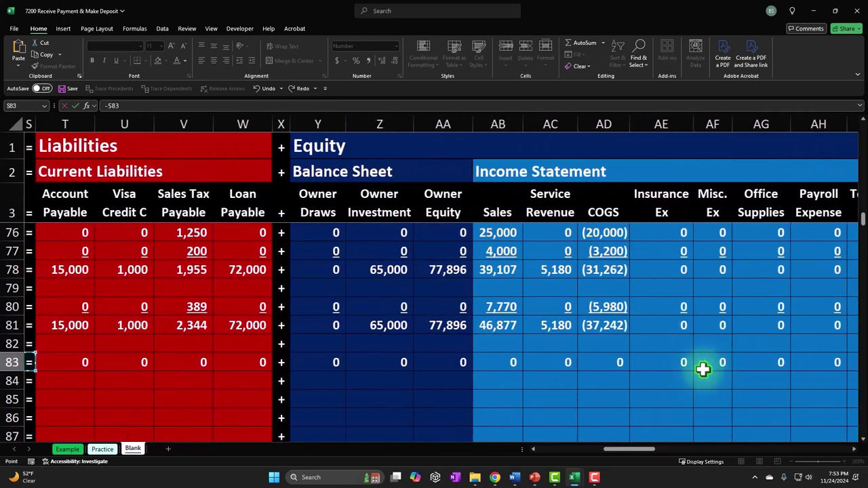
pyautogui.press('Left')
pyautogui.press('Left')
pyautogui.press('Left')
pyautogui.press('Left')
pyautogui.press('Left')
pyautogui.press('Left')
pyautogui.press('Left')
pyautogui.press('Left')
pyautogui.press('Left')
pyautogui.press('Left')
pyautogui.press('Left')
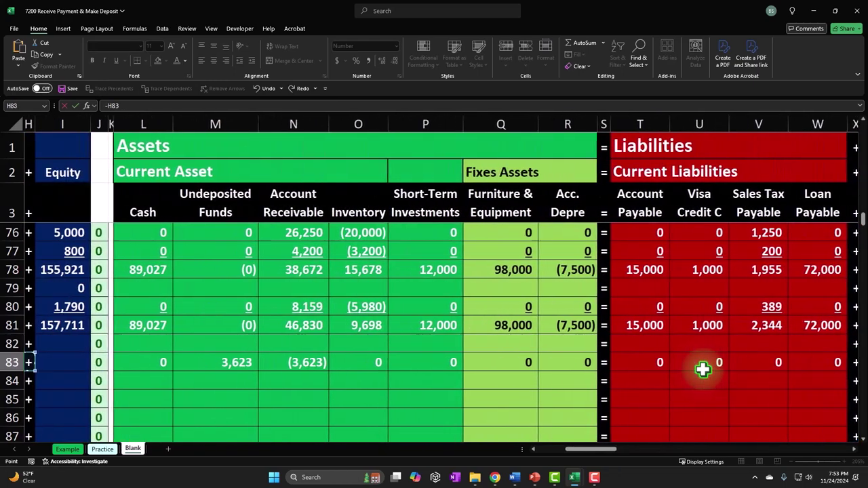
pyautogui.press('Right')
pyautogui.press('Right')
pyautogui.press('Right')
pyautogui.press('Right')
pyautogui.press('Right')
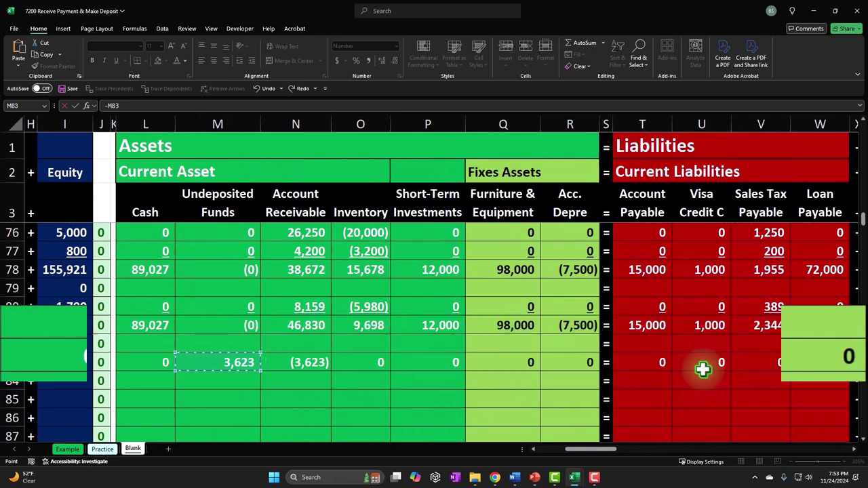
pyautogui.press('Return')
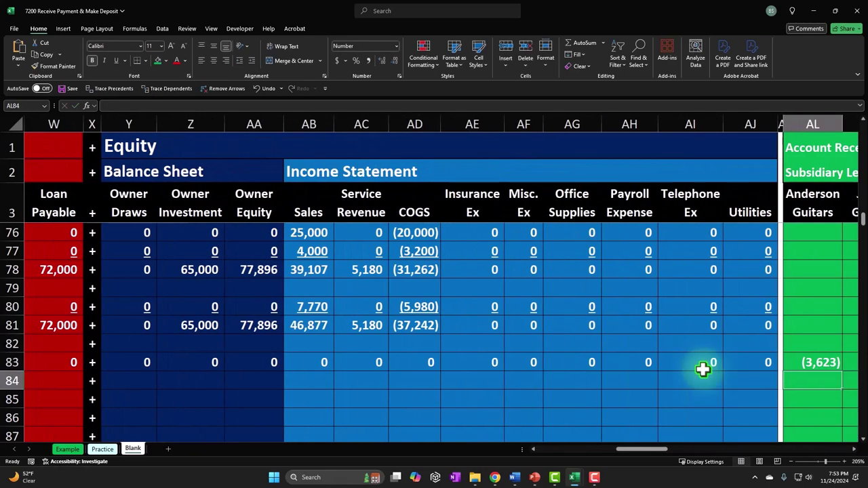
pyautogui.press('Right')
pyautogui.press('Right')
pyautogui.press('Right')
pyautogui.press('Right')
pyautogui.press('Right')
pyautogui.press('Right')
pyautogui.press('Right')
pyautogui.press('Right')
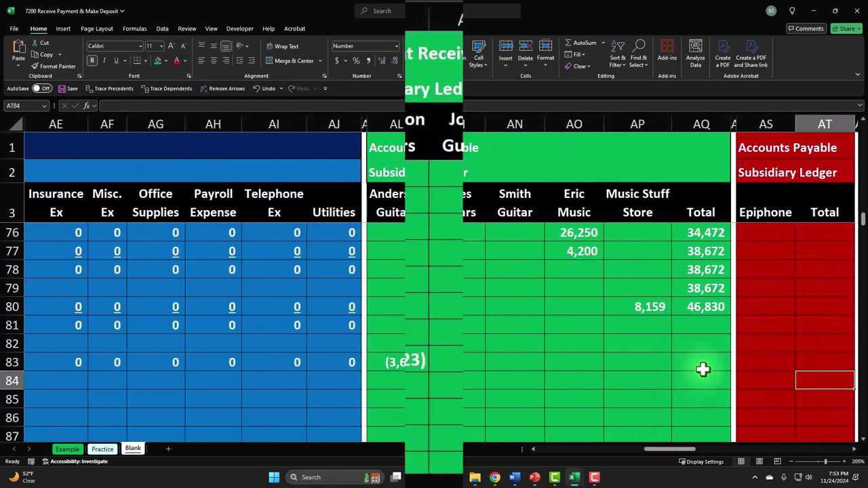
pyautogui.click(399, 359)
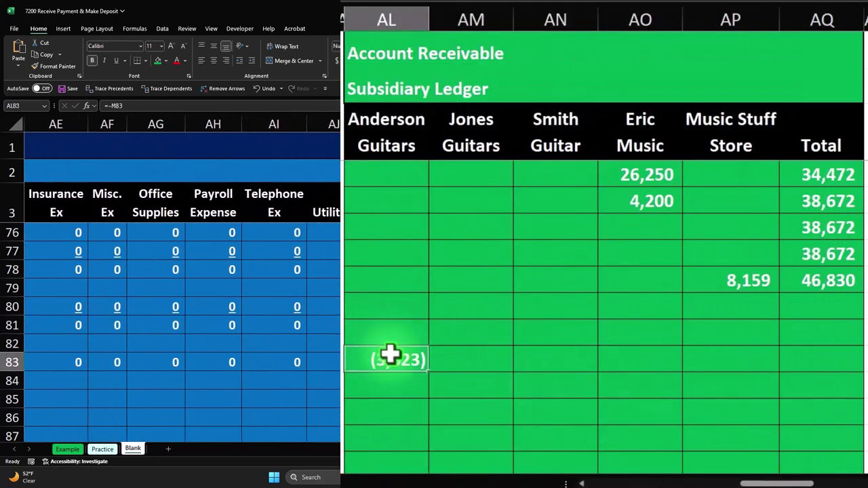
pyautogui.scroll(8, 391, 353)
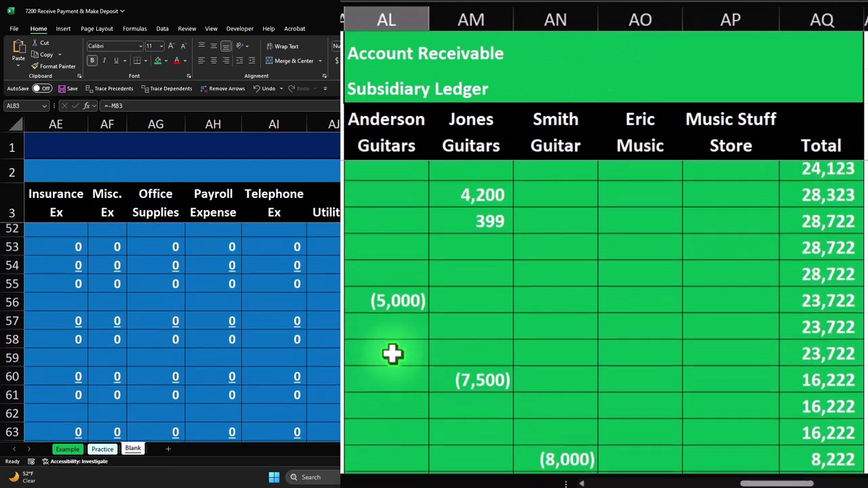
pyautogui.scroll(13, 392, 353)
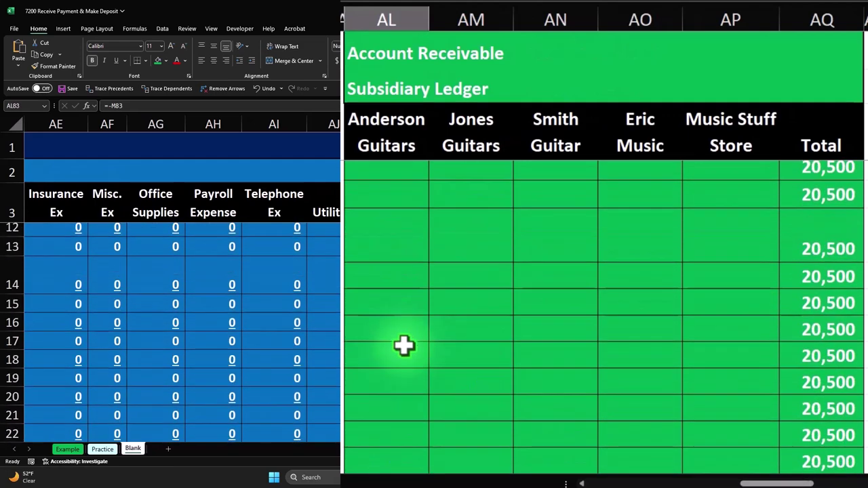
pyautogui.scroll(3, 404, 345)
pyautogui.click(403, 254)
pyautogui.scroll(-1, 402, 258)
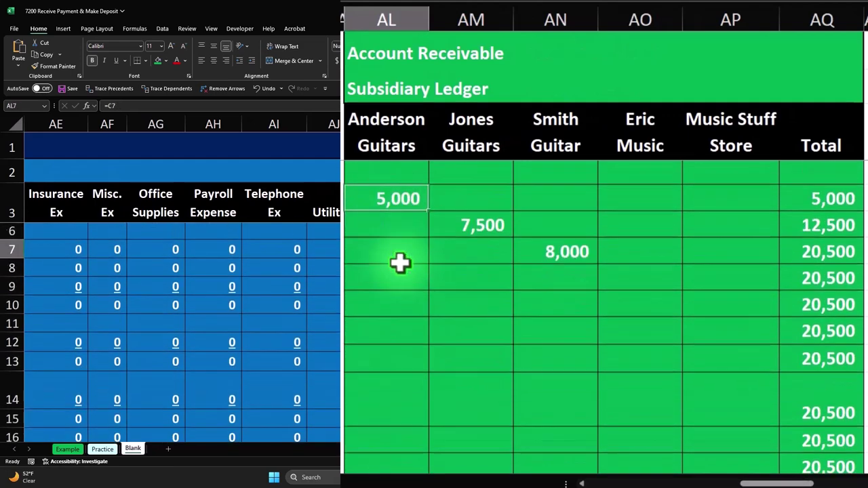
pyautogui.scroll(-12, 400, 263)
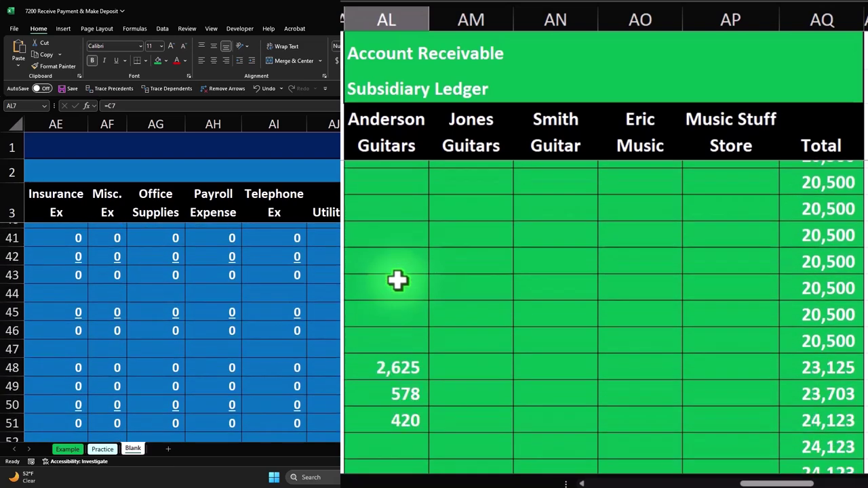
pyautogui.scroll(-2, 398, 280)
pyautogui.moveTo(402, 207); pyautogui.dragTo(407, 271)
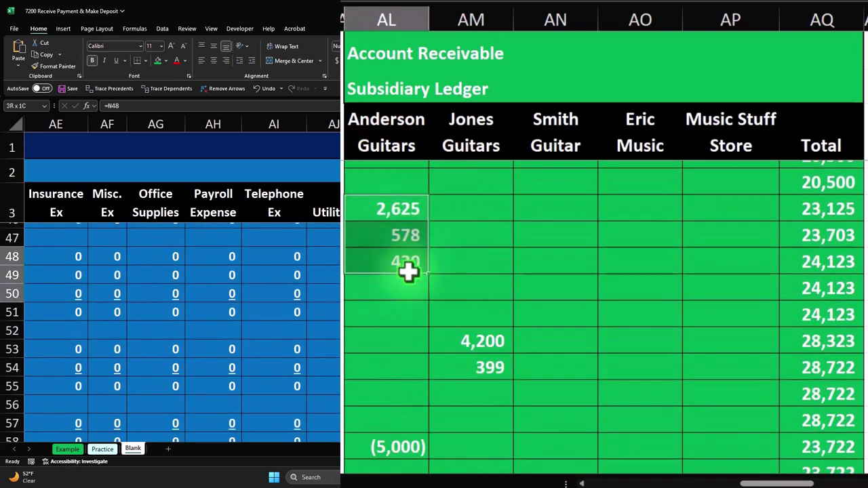
pyautogui.scroll(-2, 407, 272)
pyautogui.click(396, 291)
pyautogui.scroll(-1, 397, 283)
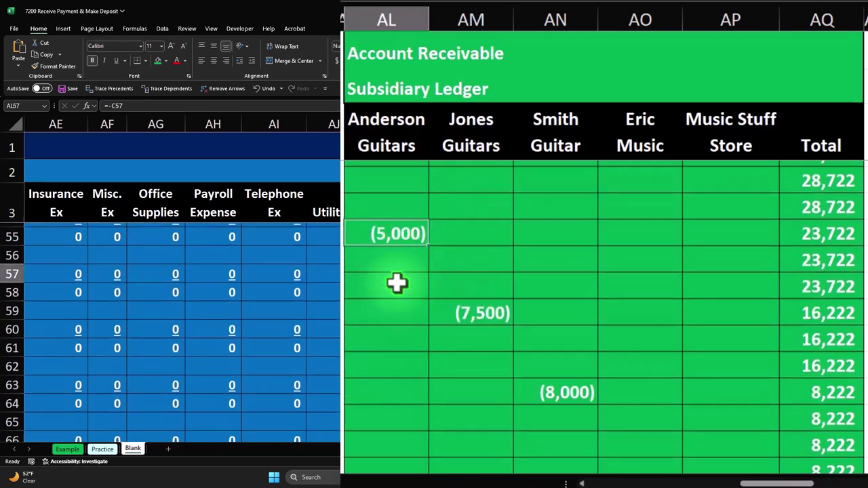
pyautogui.scroll(-7, 397, 283)
pyautogui.click(398, 341)
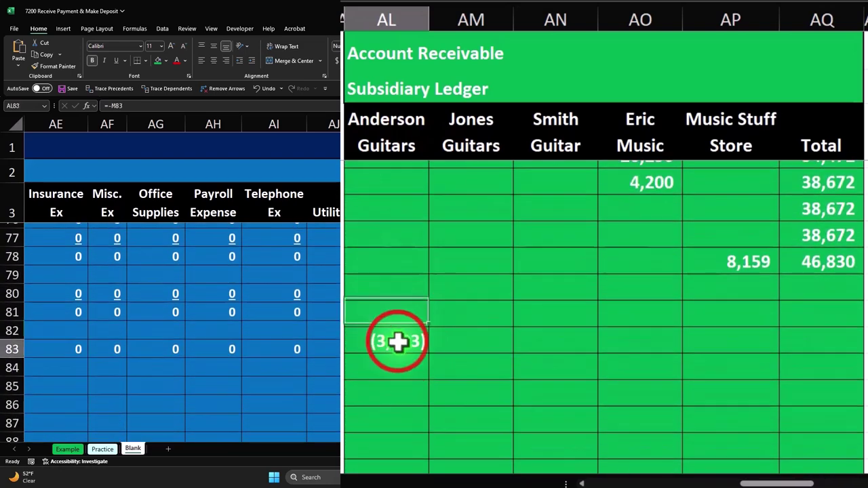
pyautogui.scroll(12, 397, 364)
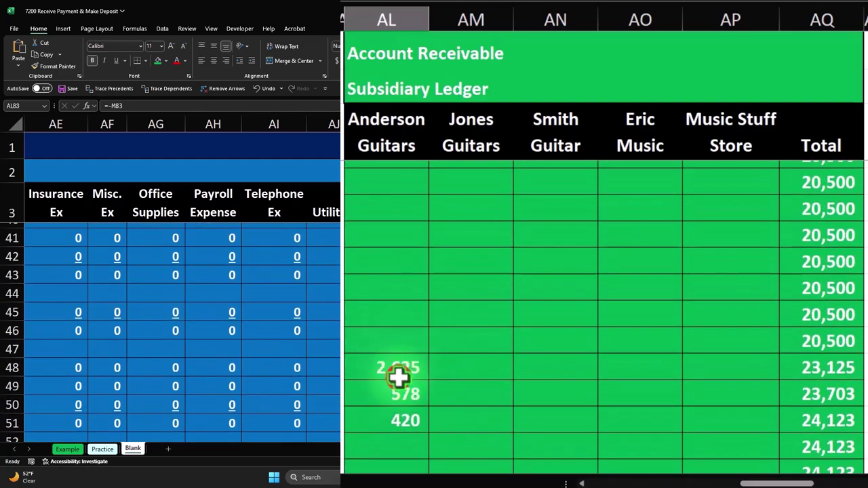
pyautogui.moveTo(397, 378); pyautogui.dragTo(400, 434)
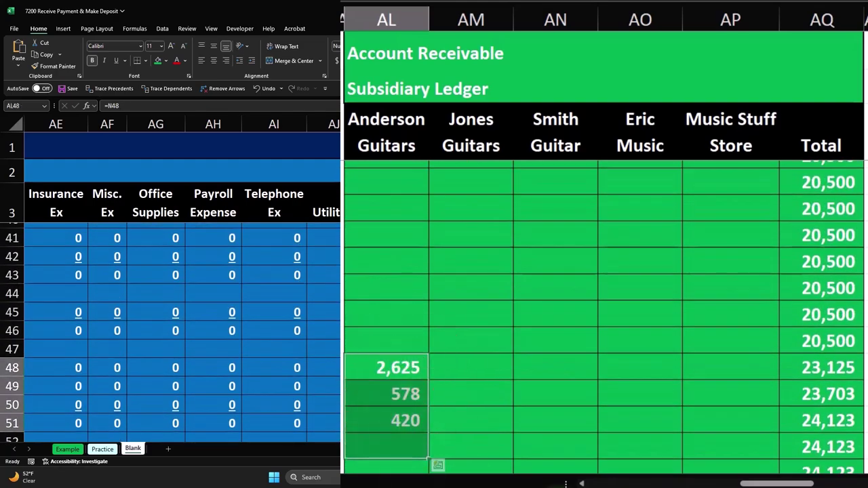
pyautogui.scroll(9, 368, 310)
pyautogui.moveTo(401, 253); pyautogui.dragTo(384, 363)
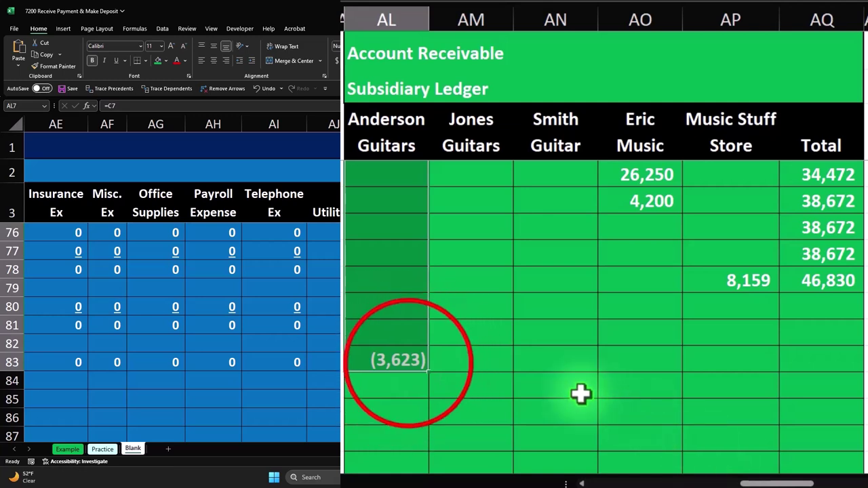
# Copy the receivables running total from AQ80 down to AQ83, which now reads 43,207.
pyautogui.click(407, 362)
pyautogui.press('Right')
pyautogui.press('Right')
pyautogui.press('Right')
pyautogui.press('Right')
pyautogui.press('Right')
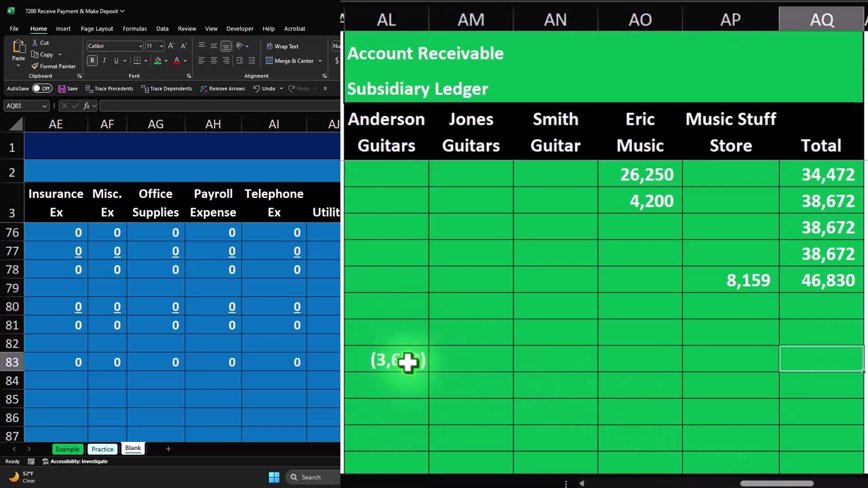
pyautogui.click(860, 279)
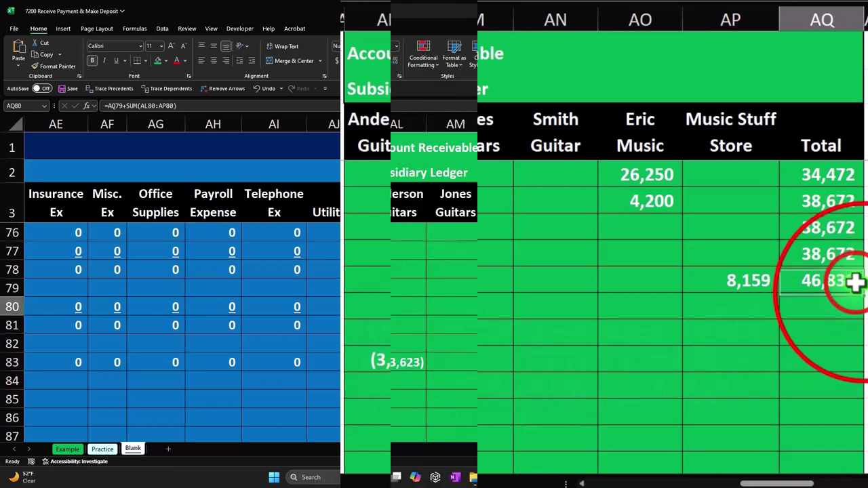
pyautogui.moveTo(731, 315); pyautogui.dragTo(732, 369)
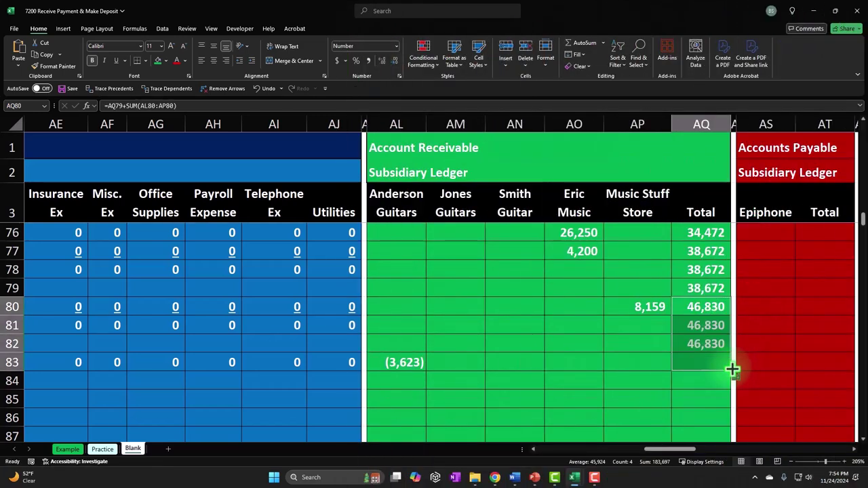
pyautogui.click(403, 362)
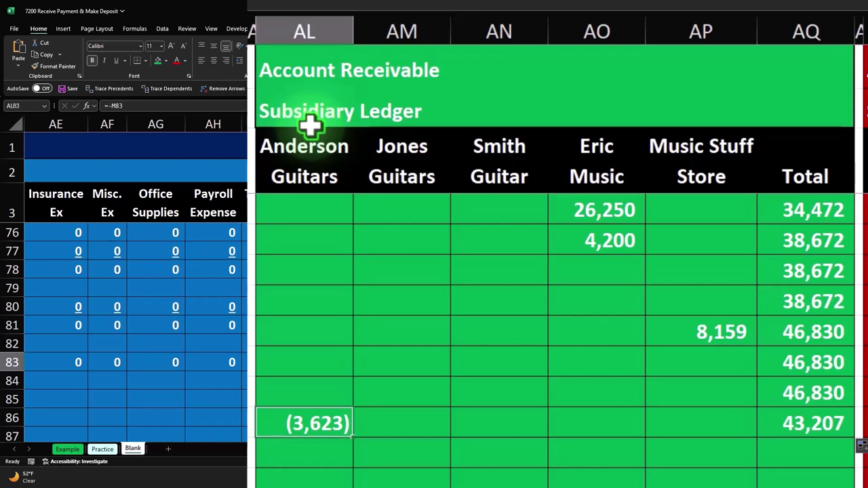
pyautogui.click(282, 414)
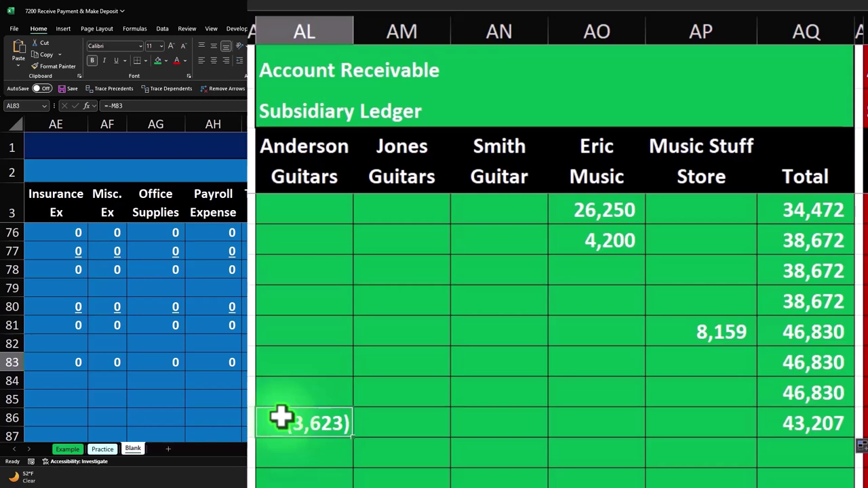
pyautogui.press('Right')
pyautogui.press('Right')
pyautogui.press('Right')
pyautogui.press('Right')
pyautogui.press('Right')
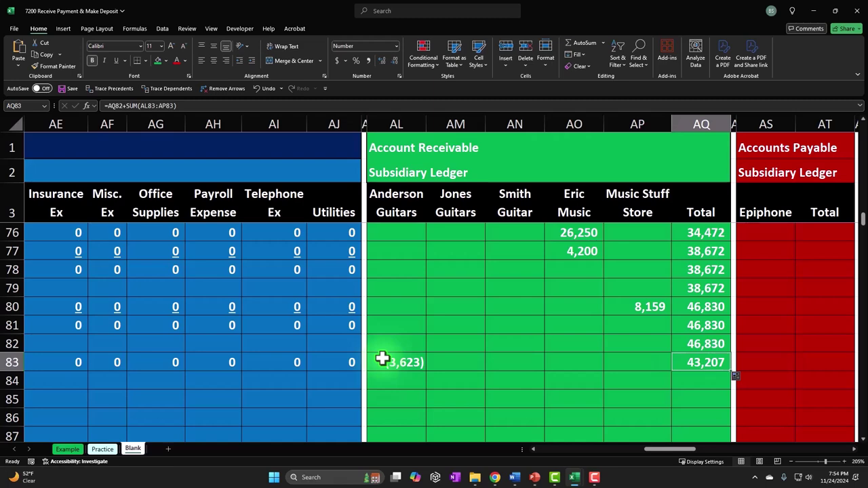
pyautogui.press('Left')
pyautogui.press('Left')
pyautogui.press('Left')
pyautogui.press('Left')
pyautogui.press('Left')
pyautogui.press('Left')
pyautogui.press('Left')
pyautogui.press('Left')
pyautogui.press('Left')
pyautogui.press('Left')
pyautogui.press('Left')
pyautogui.press('Left')
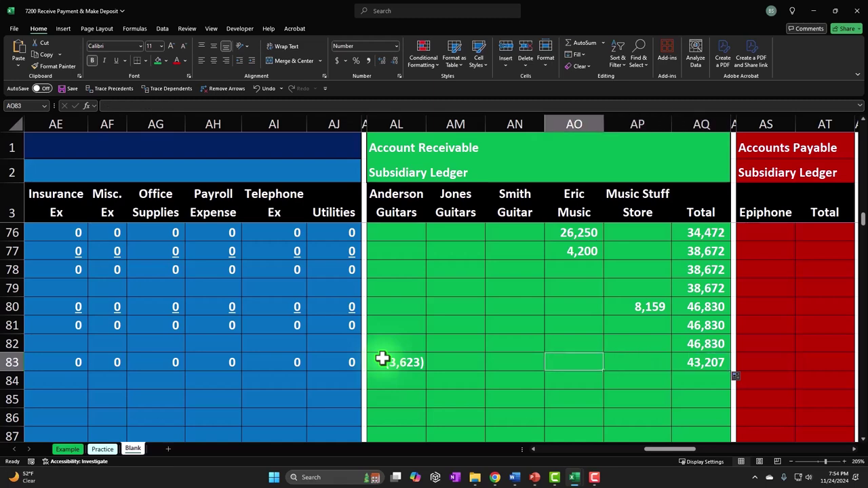
pyautogui.press('Left')
pyautogui.press('Left')
pyautogui.press('Left')
pyautogui.press('Left')
pyautogui.press('Left')
pyautogui.press('Left')
pyautogui.press('Left')
pyautogui.press('Left')
pyautogui.press('Left')
pyautogui.press('Left')
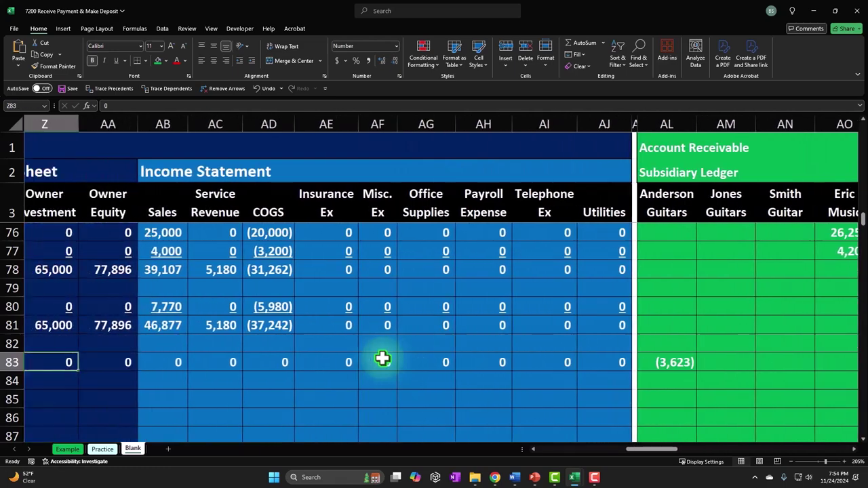
pyautogui.press('Left')
pyautogui.press('Left')
pyautogui.press('Left')
pyautogui.press('Left')
pyautogui.press('Left')
pyautogui.press('Left')
pyautogui.press('Left')
pyautogui.press('Left')
pyautogui.press('Left')
pyautogui.press('Left')
pyautogui.press('Left')
pyautogui.press('Left')
pyautogui.press('Left')
pyautogui.press('Left')
pyautogui.press('Left')
pyautogui.press('Left')
pyautogui.press('Left')
pyautogui.press('Left')
pyautogui.press('Left')
pyautogui.press('Left')
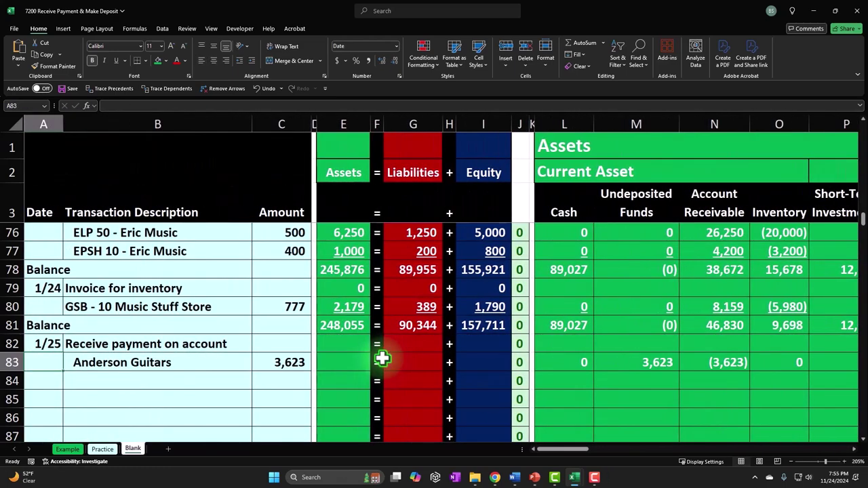
# Add a Balance label in A84 using =A81.
pyautogui.press('Down')
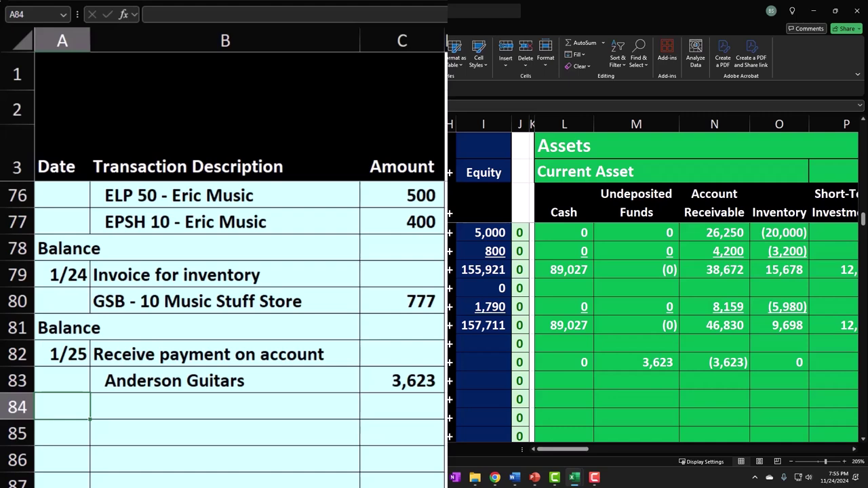
pyautogui.write('=')
pyautogui.press('Up')
pyautogui.press('Up')
pyautogui.press('Up')
pyautogui.press('Return')
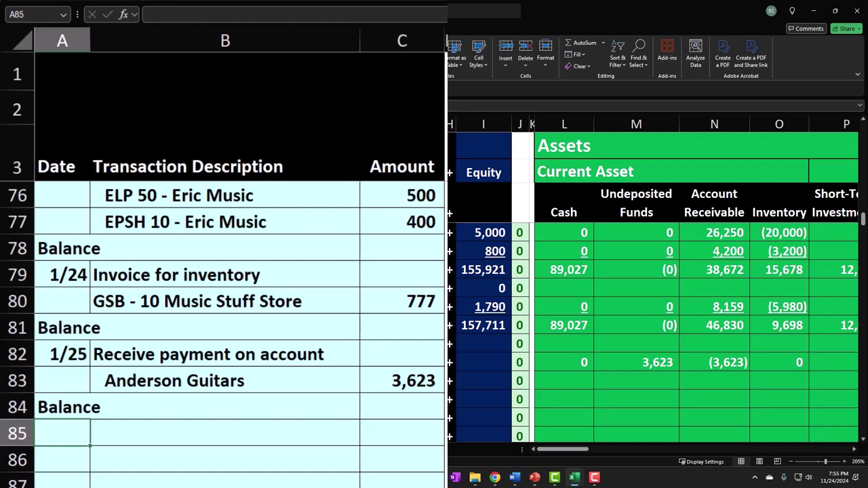
# Start row 85 as a 1/25 'Receive payment on account' entry, with indented Eric Music on row 86.
pyautogui.write('1/25')
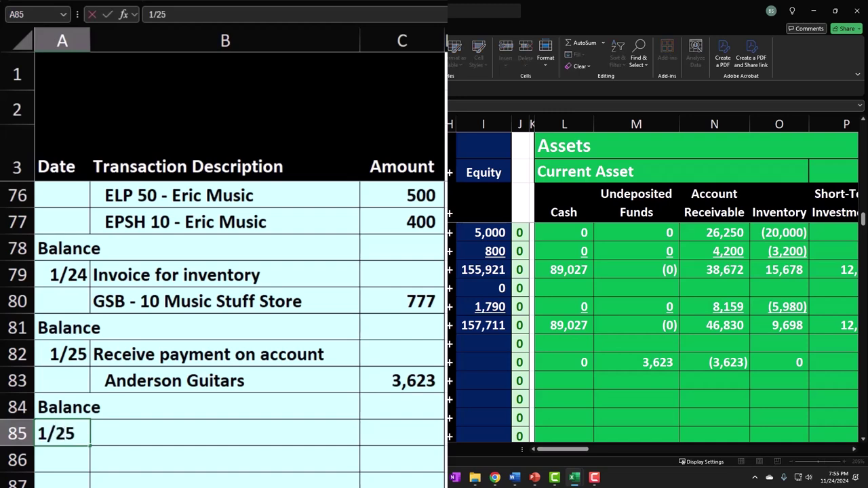
pyautogui.press('Return')
pyautogui.click(225, 433)
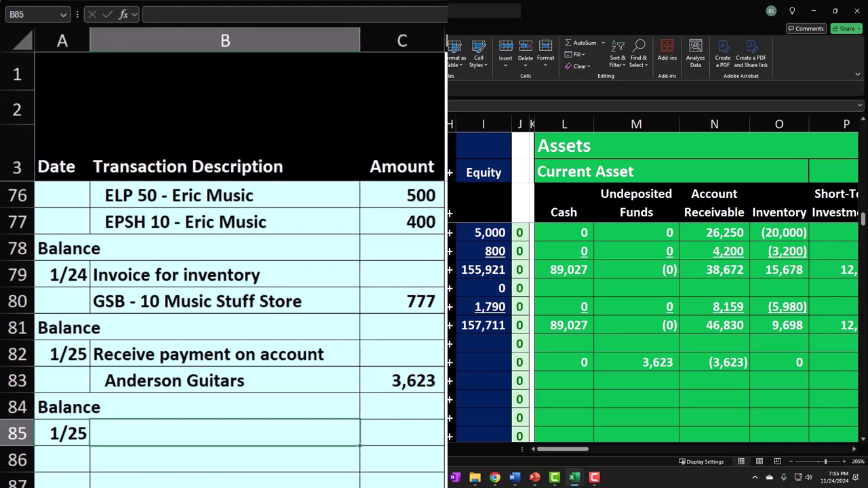
pyautogui.write('=')
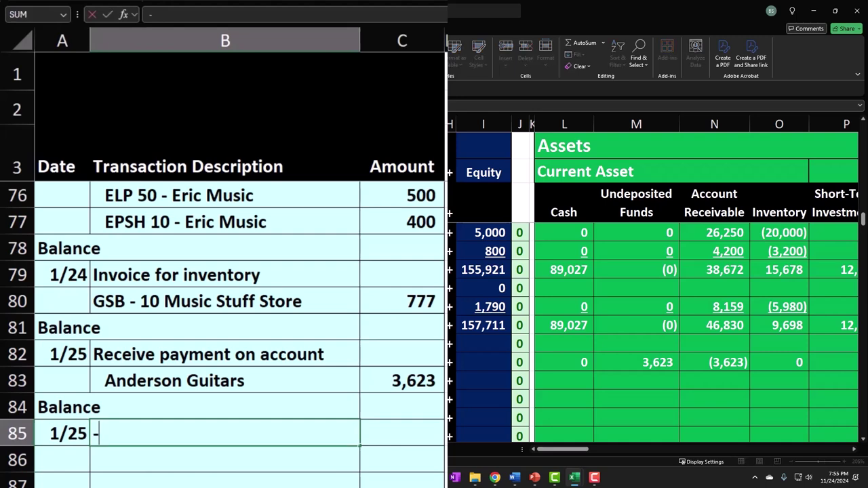
pyautogui.press('Up')
pyautogui.press('Up')
pyautogui.press('Up')
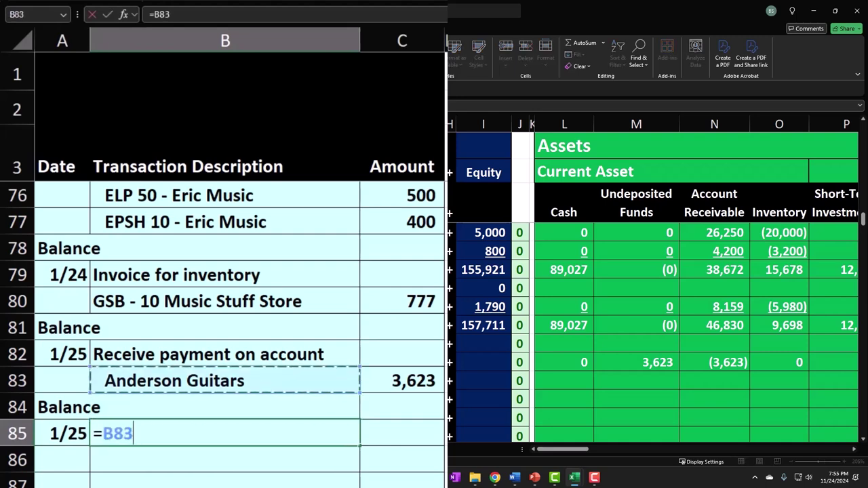
pyautogui.press('Return')
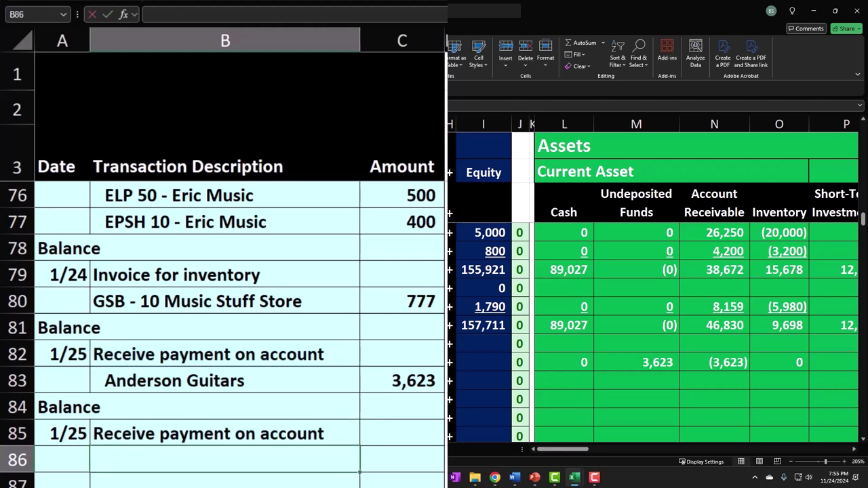
pyautogui.write('Eric Music')
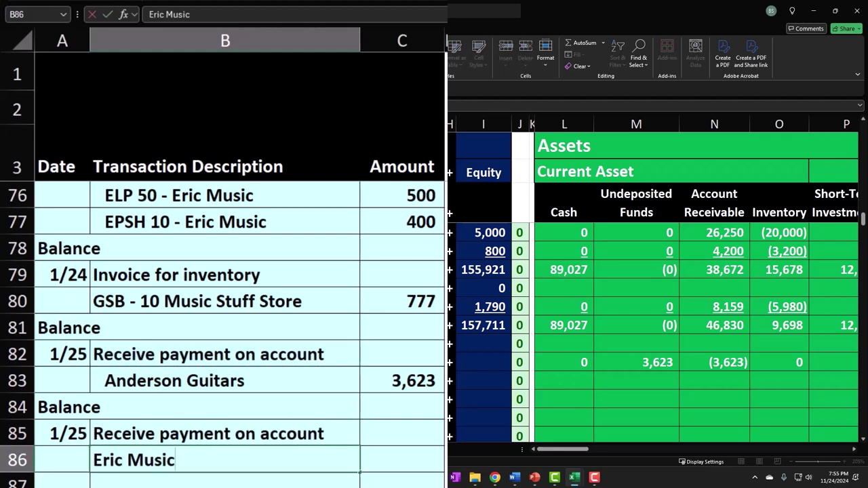
pyautogui.press('Return')
pyautogui.press('Up')
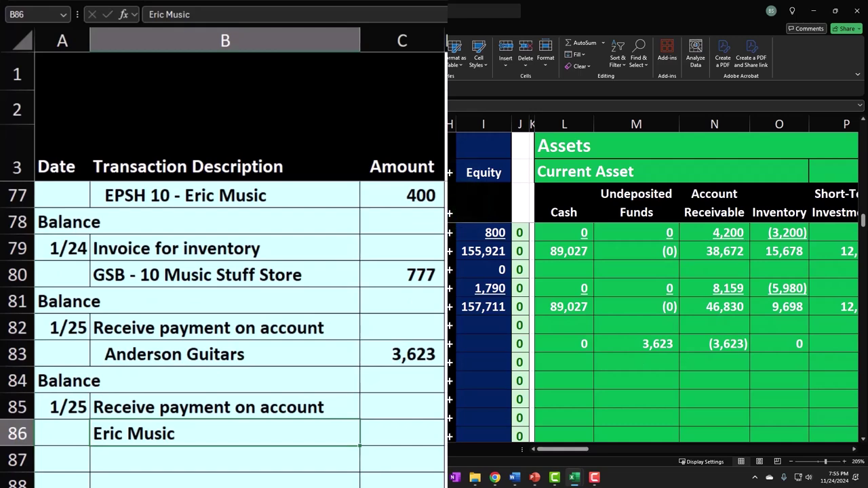
pyautogui.click(352, 3)
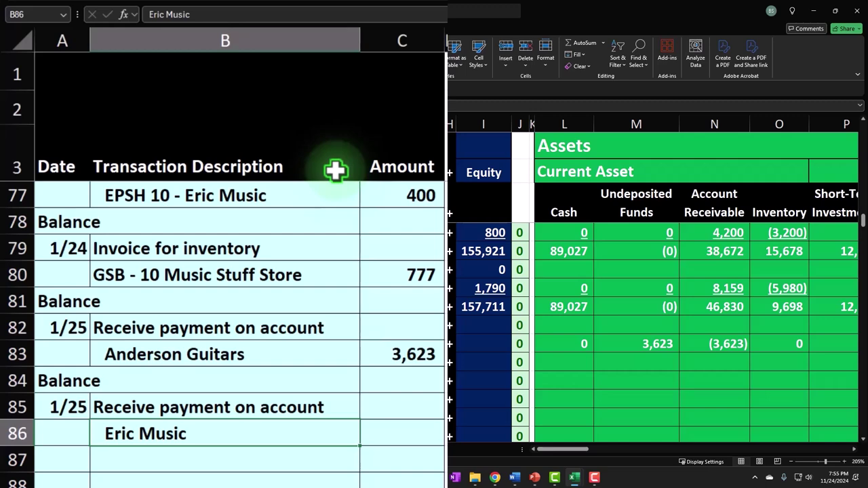
pyautogui.press('Right')
pyautogui.press('Right')
pyautogui.press('Right')
pyautogui.press('Right')
pyautogui.press('Right')
pyautogui.press('Right')
pyautogui.press('Right')
pyautogui.press('Right')
pyautogui.press('Right')
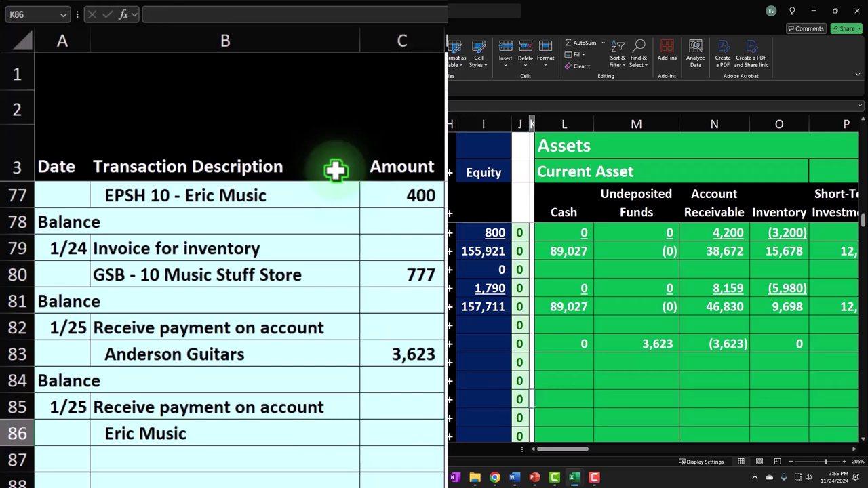
pyautogui.press('Right')
pyautogui.press('Right')
pyautogui.press('Right')
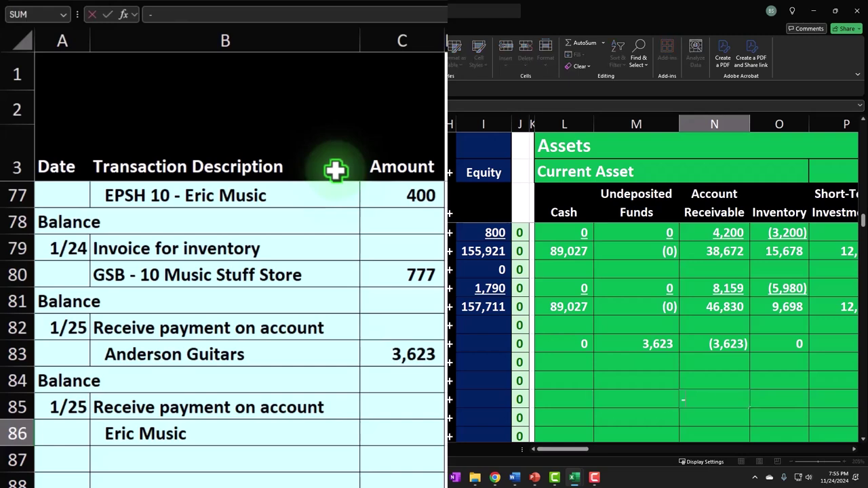
pyautogui.write('-')
pyautogui.press('Left')
pyautogui.press('Left')
pyautogui.press('Left')
pyautogui.press('Left')
pyautogui.press('Left')
pyautogui.press('Left')
pyautogui.press('Left')
pyautogui.press('Left')
pyautogui.press('Left')
pyautogui.press('Left')
pyautogui.press('Escape')
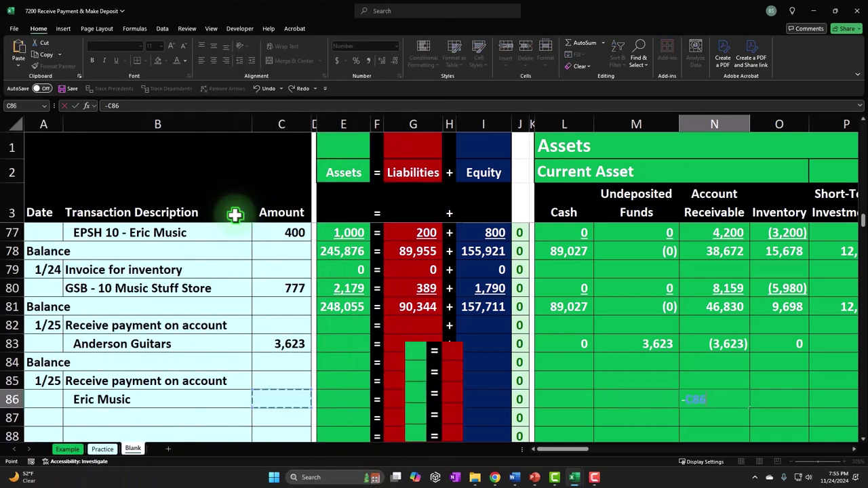
pyautogui.press('Left')
pyautogui.press('Left')
pyautogui.press('Left')
pyautogui.press('Left')
pyautogui.press('Left')
pyautogui.press('Left')
pyautogui.press('Left')
pyautogui.press('Left')
pyautogui.press('Left')
pyautogui.press('Left')
pyautogui.press('Left')
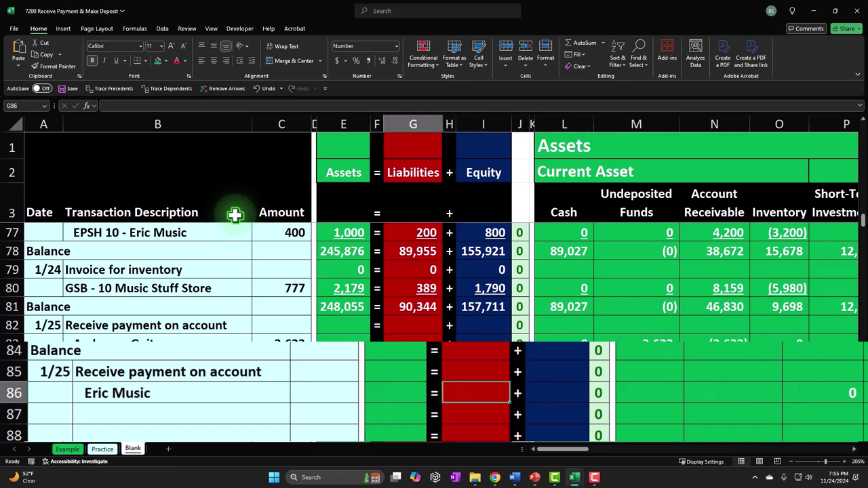
pyautogui.write('30450')
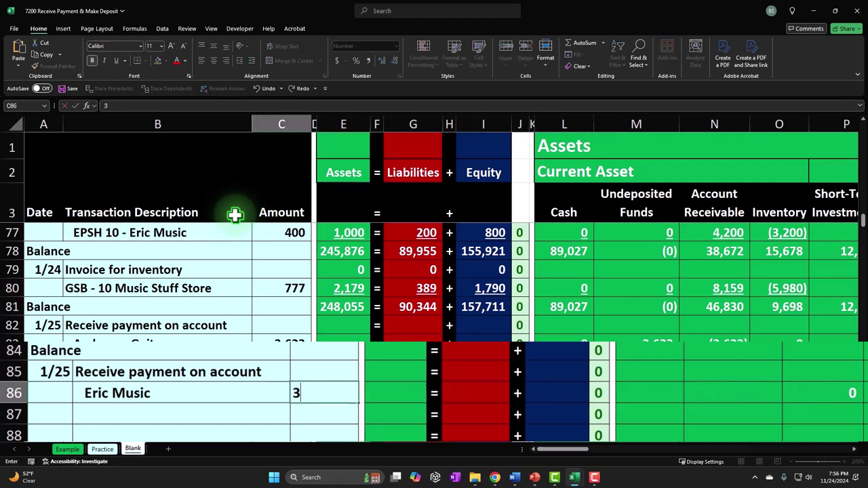
pyautogui.press('Right')
pyautogui.press('Right')
pyautogui.press('Right')
pyautogui.press('Right')
pyautogui.press('Right')
pyautogui.press('Right')
pyautogui.press('Right')
pyautogui.press('Right')
pyautogui.press('Right')
pyautogui.press('Right')
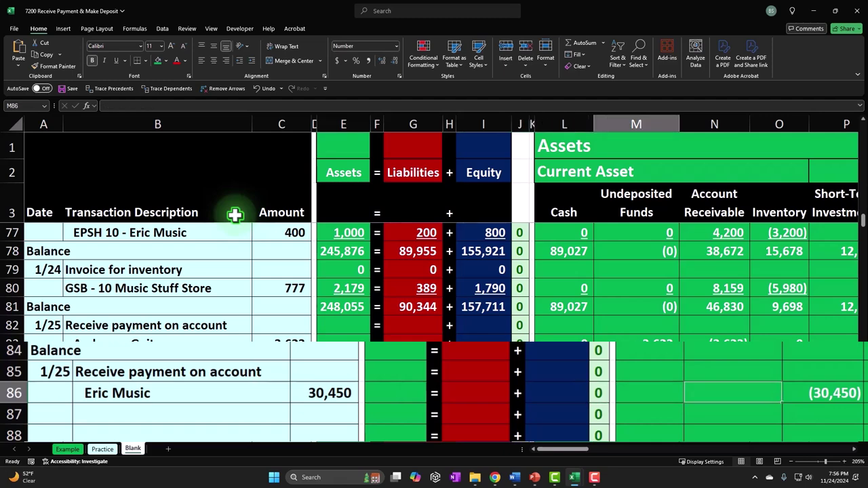
# Reference the 30,450 amount in Undeposited Funds on row 86 with =C86.
pyautogui.write('=')
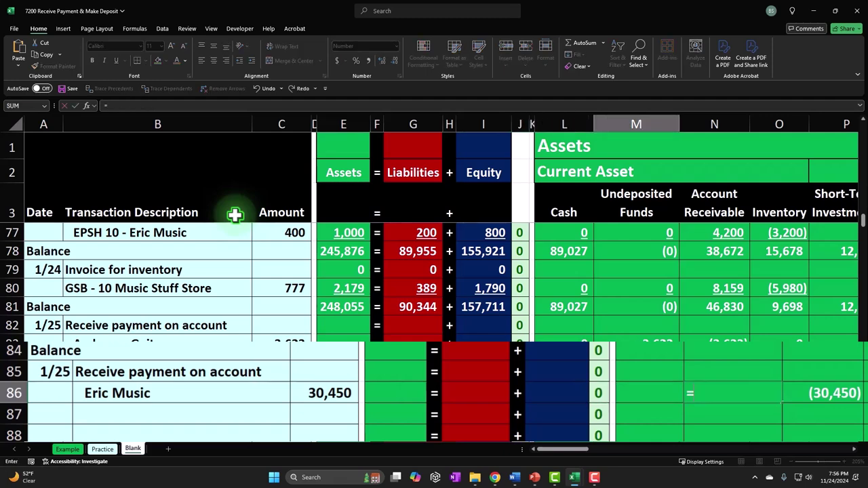
pyautogui.press('Left')
pyautogui.press('Left')
pyautogui.press('Left')
pyautogui.press('Left')
pyautogui.press('Left')
pyautogui.press('Left')
pyautogui.press('Left')
pyautogui.press('Left')
pyautogui.press('Left')
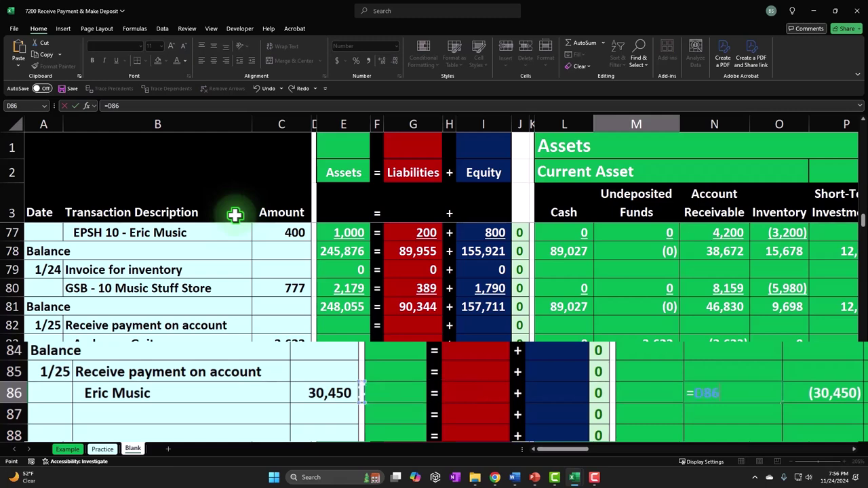
pyautogui.press('Left')
pyautogui.press('Return')
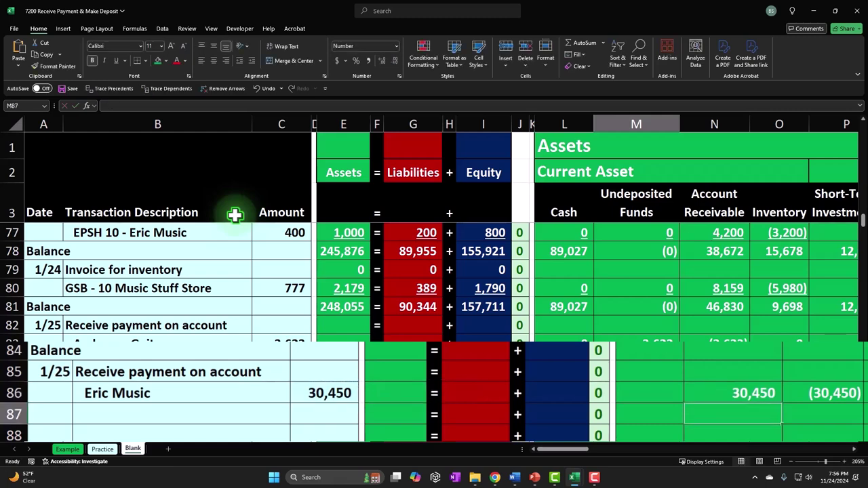
pyautogui.press('Up')
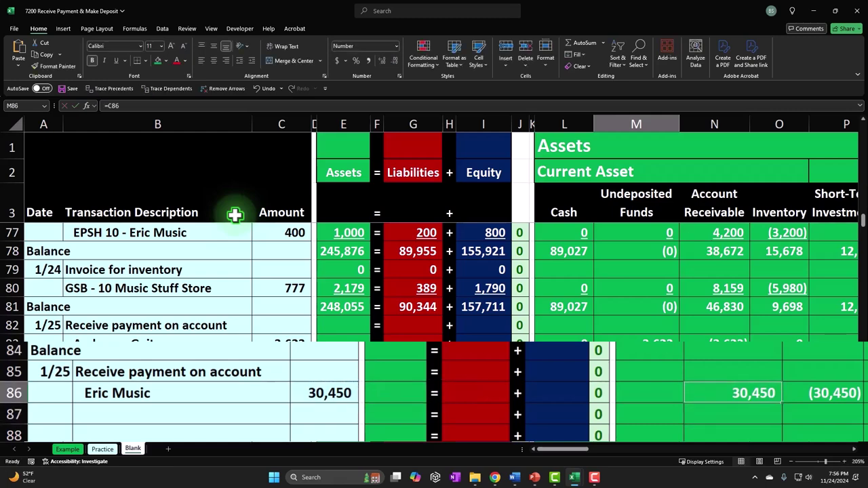
pyautogui.press('Right')
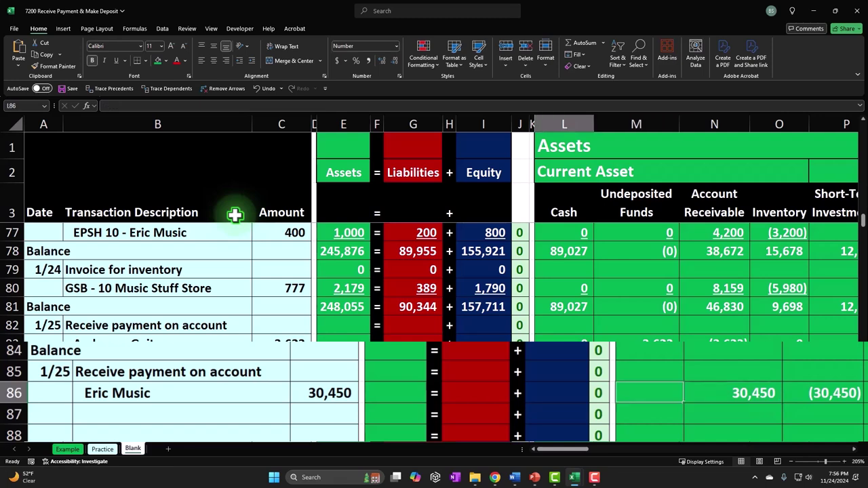
# Fill row 86's remaining asset, liability, equity and income columns with 0.
pyautogui.press('Right')
pyautogui.press('Right')
pyautogui.press('Right')
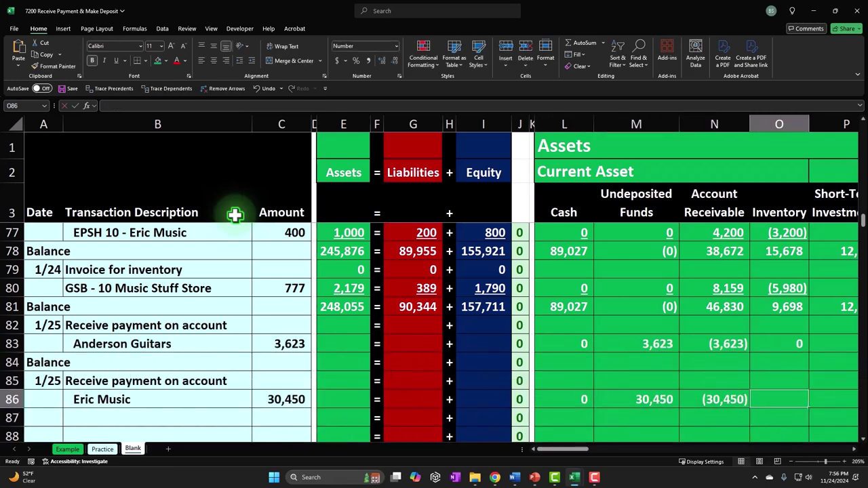
pyautogui.press('Right')
pyautogui.press('Right')
pyautogui.press('Right')
pyautogui.press('Right')
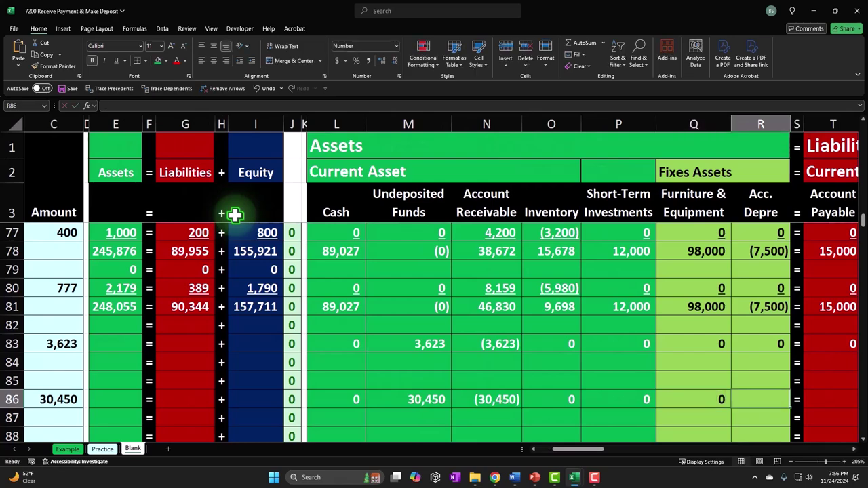
pyautogui.press('Right')
pyautogui.press('Right')
pyautogui.press('Right')
pyautogui.press('Right')
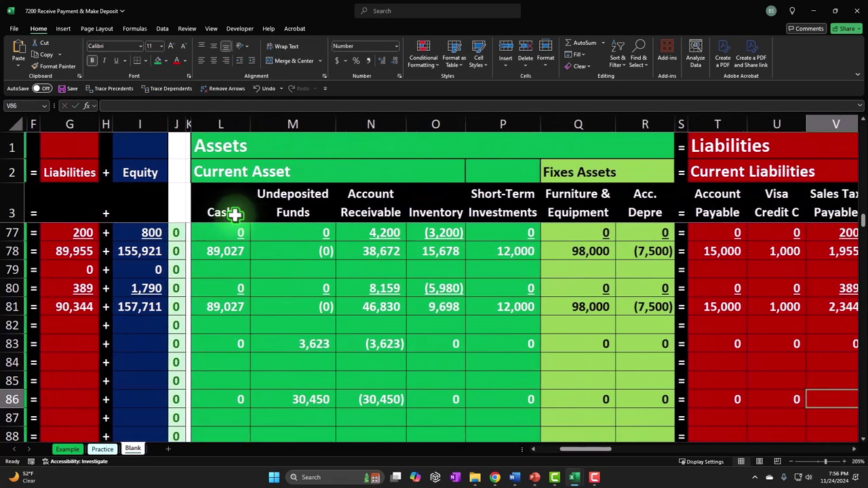
pyautogui.press('Right')
pyautogui.press('Right')
pyautogui.press('Right')
pyautogui.press('Right')
pyautogui.press('Right')
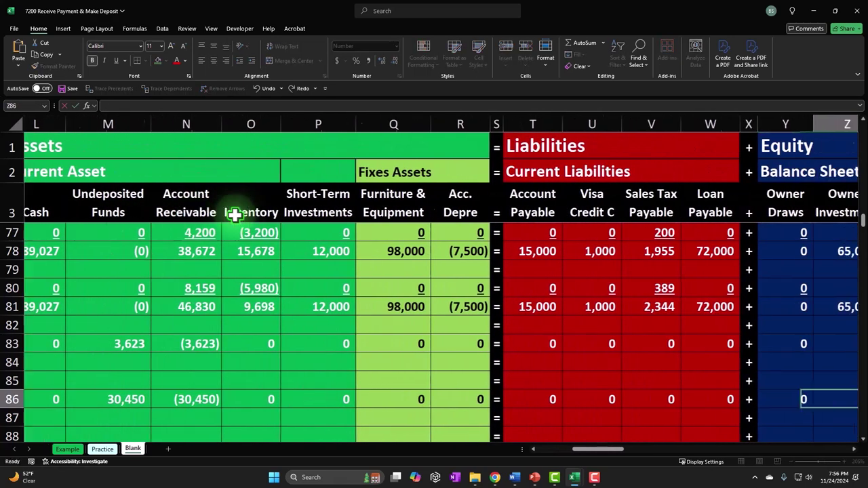
pyautogui.write('0')
pyautogui.press('Right')
pyautogui.press('Right')
pyautogui.press('Right')
pyautogui.press('Right')
pyautogui.press('Right')
pyautogui.press('Right')
pyautogui.press('Right')
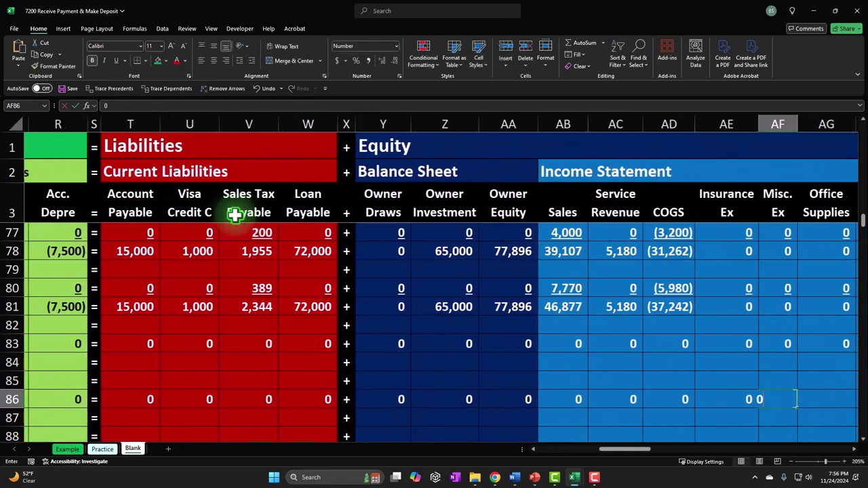
pyautogui.press('Right')
pyautogui.press('Right')
pyautogui.press('Right')
pyautogui.press('Right')
pyautogui.press('Right')
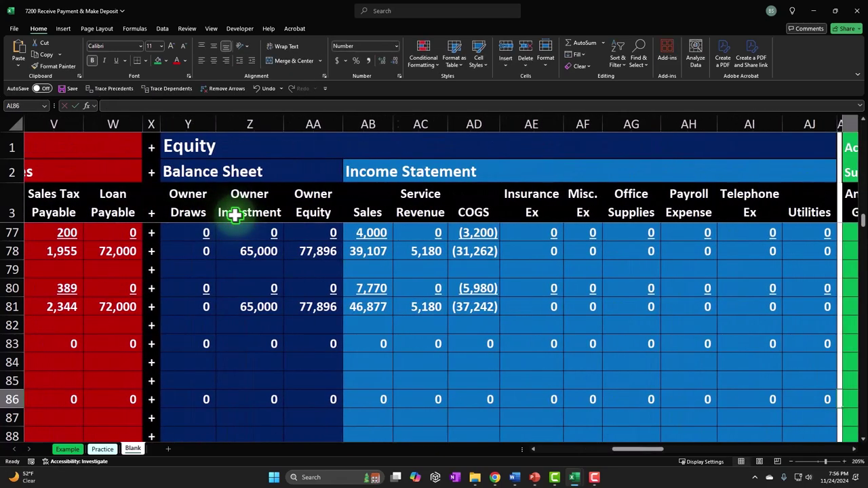
# Enter =-C86 in Eric Music's ledger column AO86, posting (30,450).
pyautogui.press('Left')
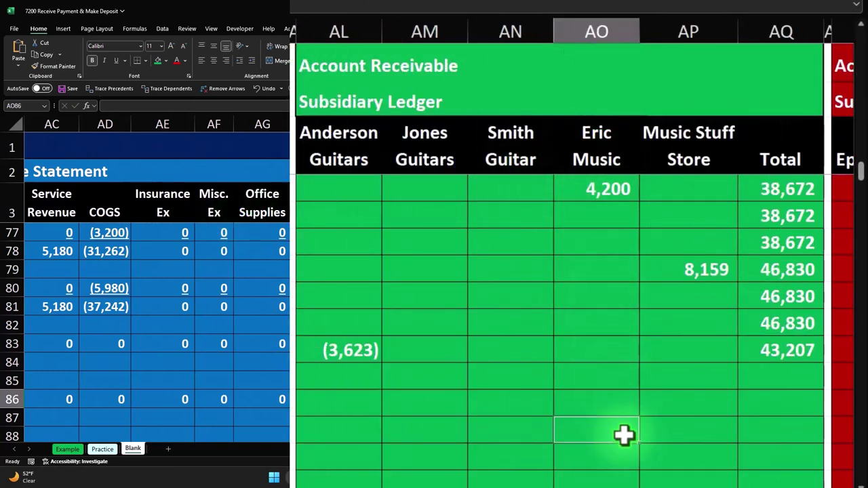
pyautogui.write('=')
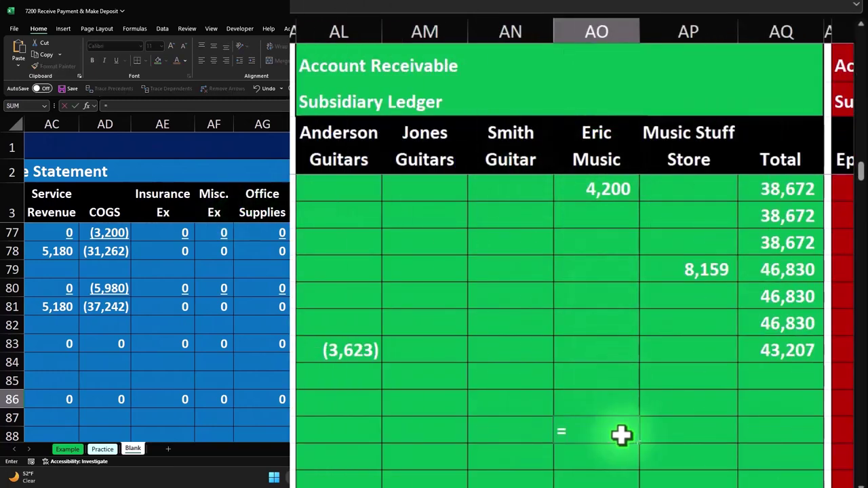
pyautogui.write('-')
pyautogui.press('Left')
pyautogui.press('Left')
pyautogui.press('Left')
pyautogui.press('Left')
pyautogui.press('Left')
pyautogui.press('Left')
pyautogui.press('Left')
pyautogui.press('Left')
pyautogui.press('Left')
pyautogui.press('Left')
pyautogui.press('Left')
pyautogui.press('Left')
pyautogui.press('Left')
pyautogui.press('Left')
pyautogui.press('Left')
pyautogui.press('Left')
pyautogui.press('Left')
pyautogui.press('Left')
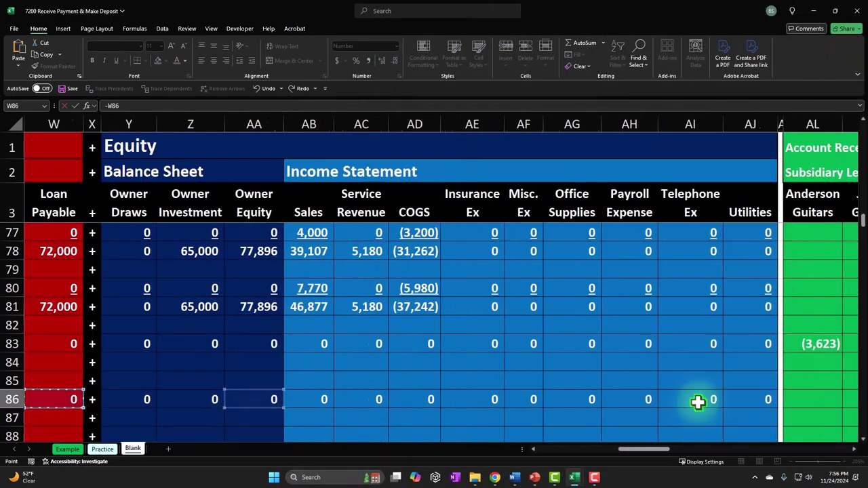
pyautogui.press('Left')
pyautogui.press('Left')
pyautogui.press('Left')
pyautogui.press('Left')
pyautogui.press('Left')
pyautogui.press('Left')
pyautogui.press('Left')
pyautogui.press('Left')
pyautogui.press('Left')
pyautogui.press('Left')
pyautogui.press('Left')
pyautogui.press('Left')
pyautogui.press('Left')
pyautogui.press('Left')
pyautogui.press('Left')
pyautogui.press('Left')
pyautogui.press('Left')
pyautogui.press('Left')
pyautogui.press('Left')
pyautogui.press('Left')
pyautogui.press('Right')
pyautogui.press('Right')
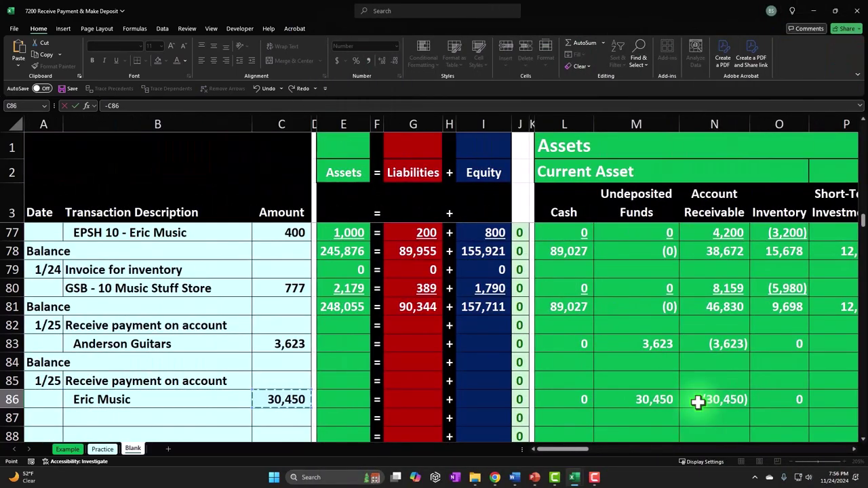
pyautogui.press('Return')
pyautogui.press('Right')
pyautogui.press('Right')
pyautogui.press('Right')
pyautogui.press('Right')
pyautogui.press('Right')
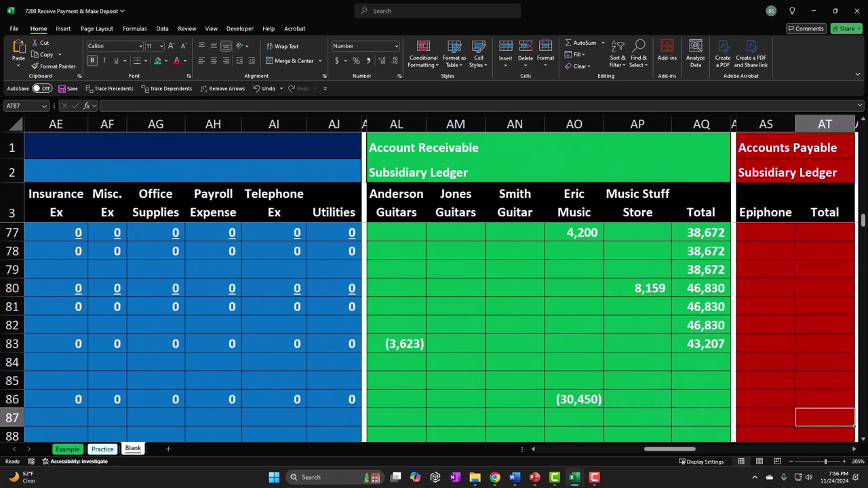
# Review Eric Music's ledger amounts, from the earlier 26,250 entry down to row 86.
pyautogui.click(588, 307)
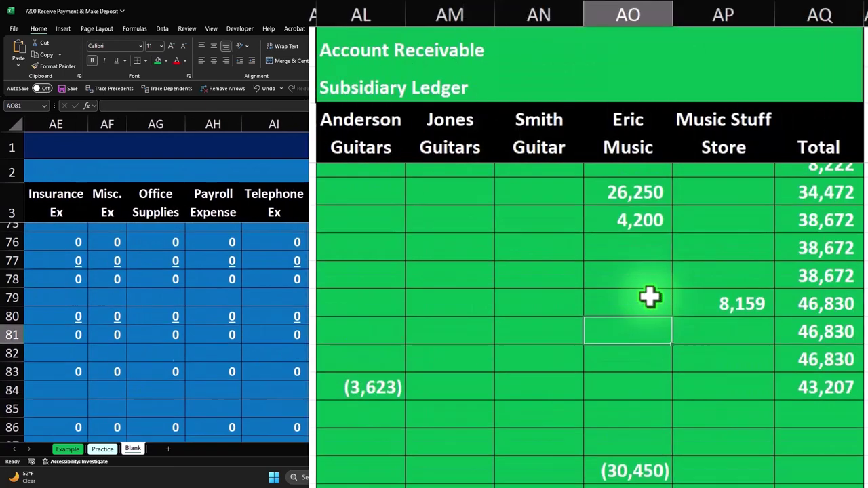
pyautogui.scroll(3, 649, 296)
pyautogui.scroll(-3, 640, 292)
pyautogui.click(639, 231)
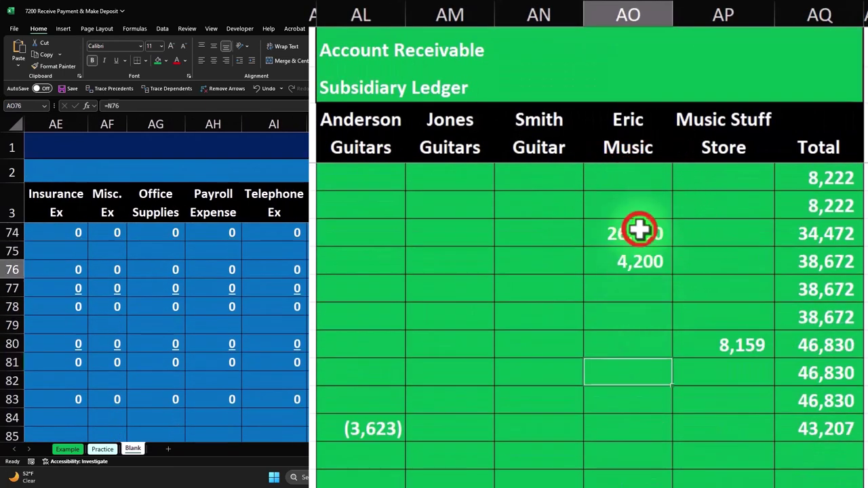
pyautogui.moveTo(640, 231); pyautogui.dragTo(637, 264)
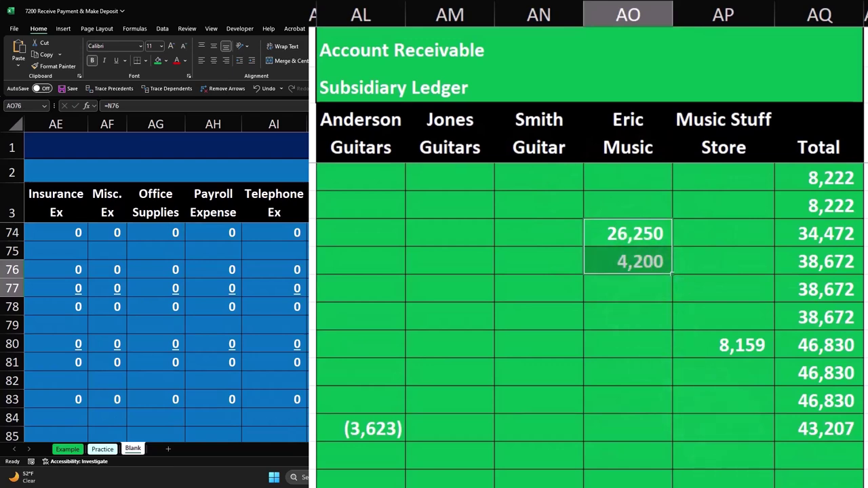
pyautogui.scroll(-2, 649, 382)
pyautogui.scroll(2, 659, 353)
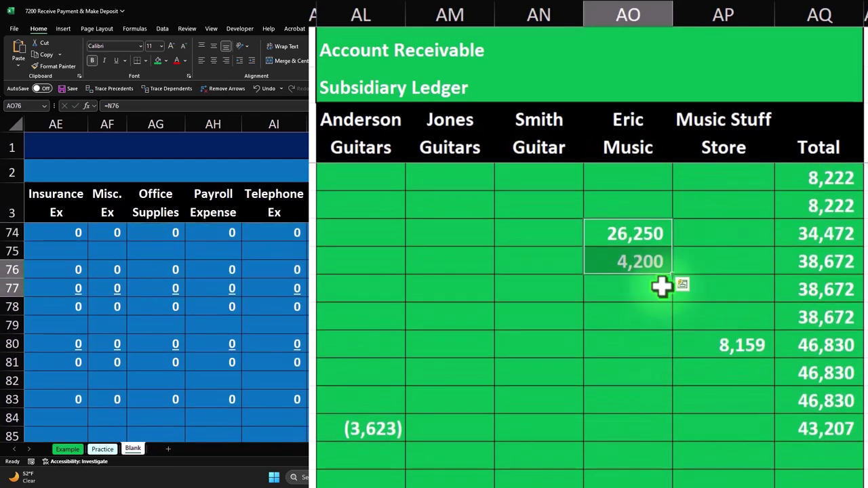
pyautogui.moveTo(642, 237); pyautogui.dragTo(614, 246)
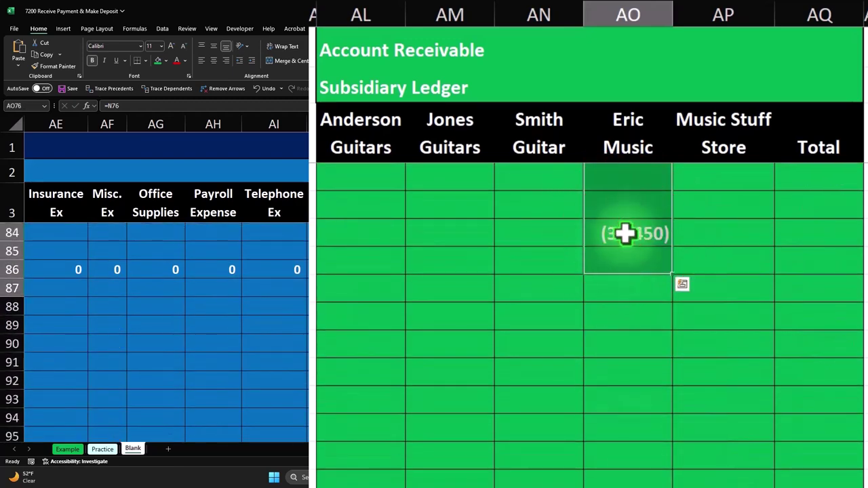
pyautogui.click(625, 234)
# Fill the AQ83 running Total formula down to AQ86, which shows 12,757.
pyautogui.press('Right')
pyautogui.press('Right')
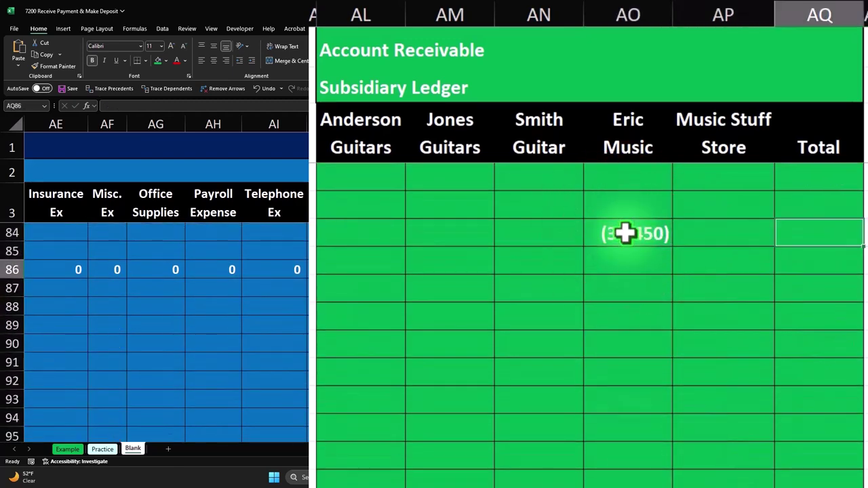
pyautogui.scroll(2, 854, 319)
pyautogui.click(834, 327)
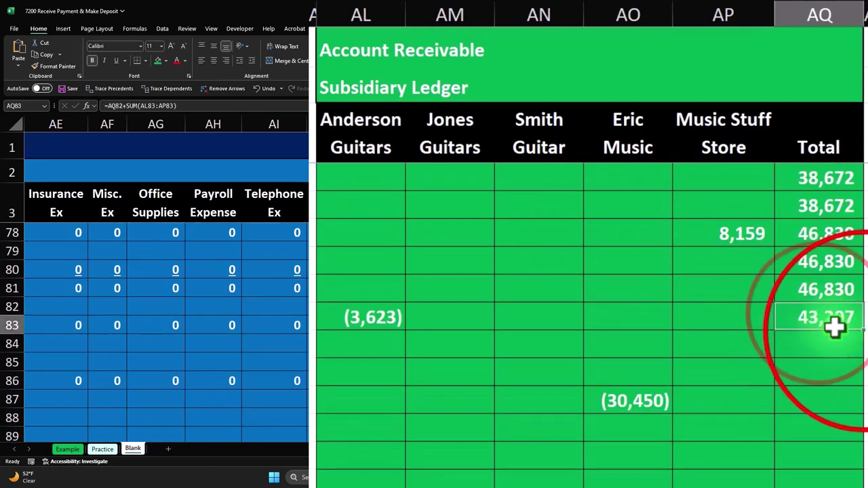
pyautogui.moveTo(861, 332); pyautogui.dragTo(854, 427)
pyautogui.click(826, 407)
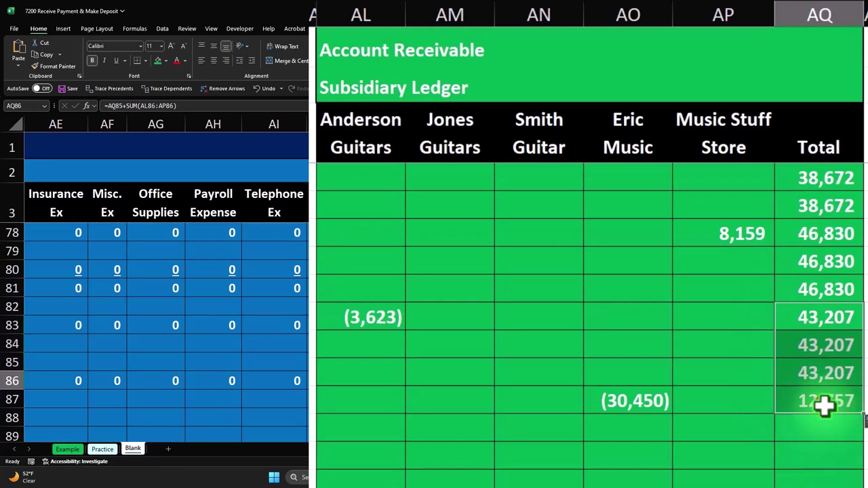
pyautogui.click(825, 405)
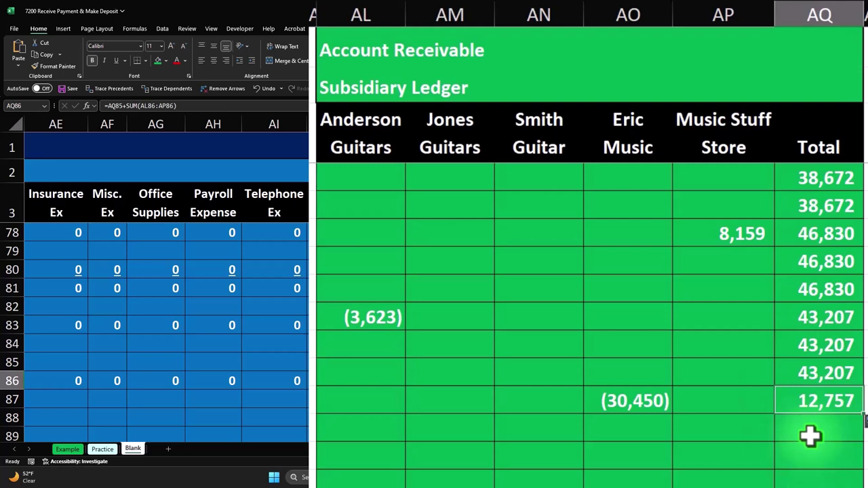
pyautogui.press('Left')
pyautogui.hotkey('ctrl', 'Left')
pyautogui.hotkey('ctrl', 'Left')
pyautogui.hotkey('ctrl', 'Left')
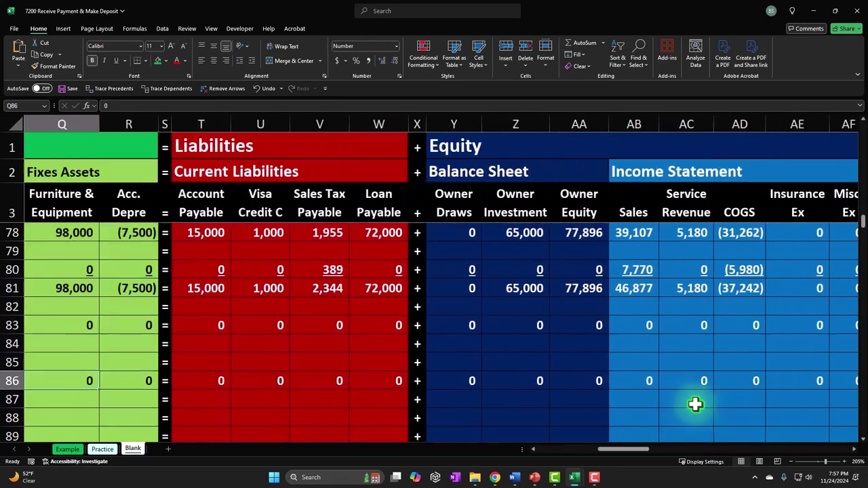
pyautogui.press('Right')
pyautogui.press('Right')
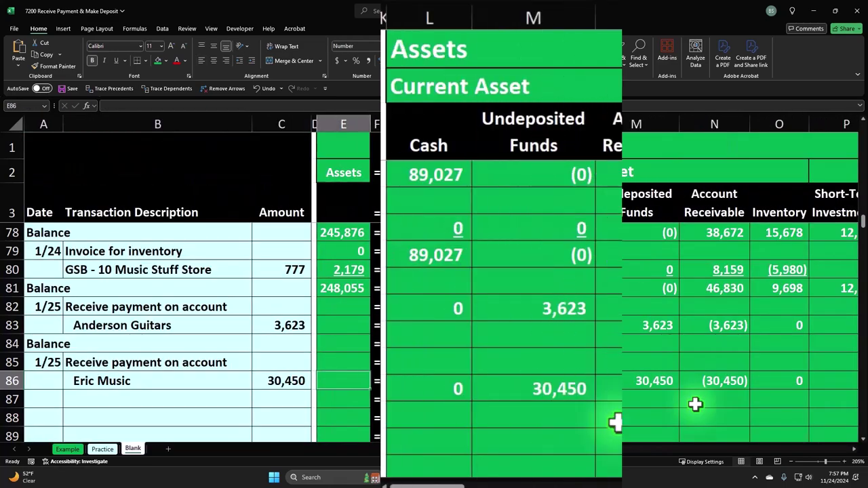
pyautogui.click(681, 307)
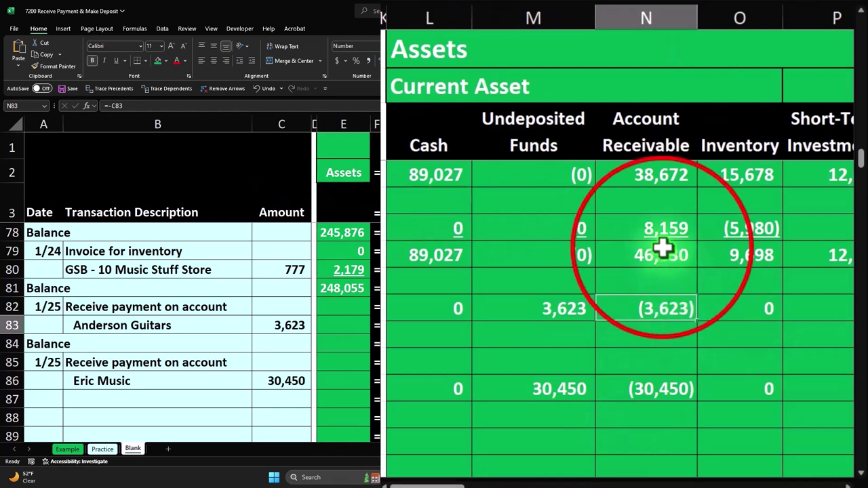
pyautogui.moveTo(662, 250); pyautogui.dragTo(668, 390)
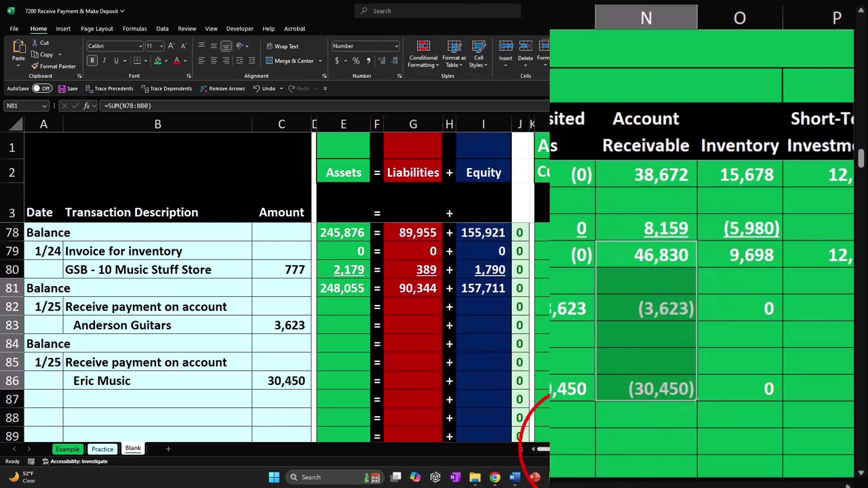
pyautogui.moveTo(542, 463); pyautogui.dragTo(736, 452)
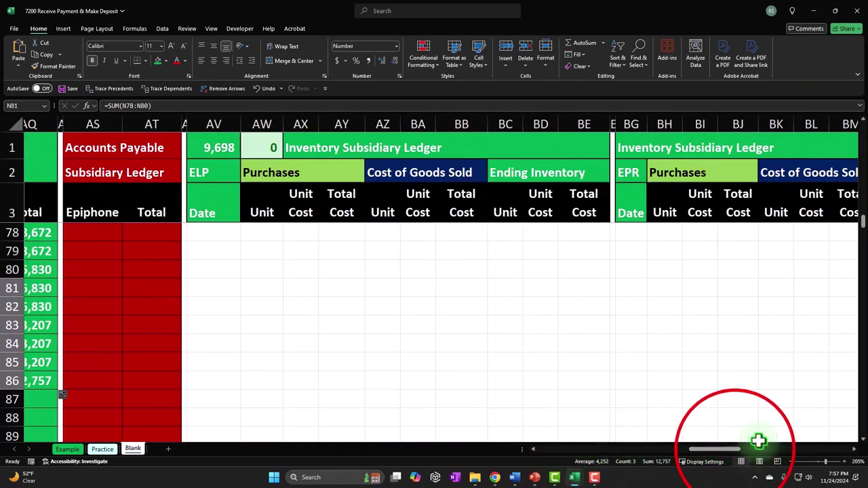
pyautogui.moveTo(725, 460); pyautogui.dragTo(699, 460)
pyautogui.click(461, 380)
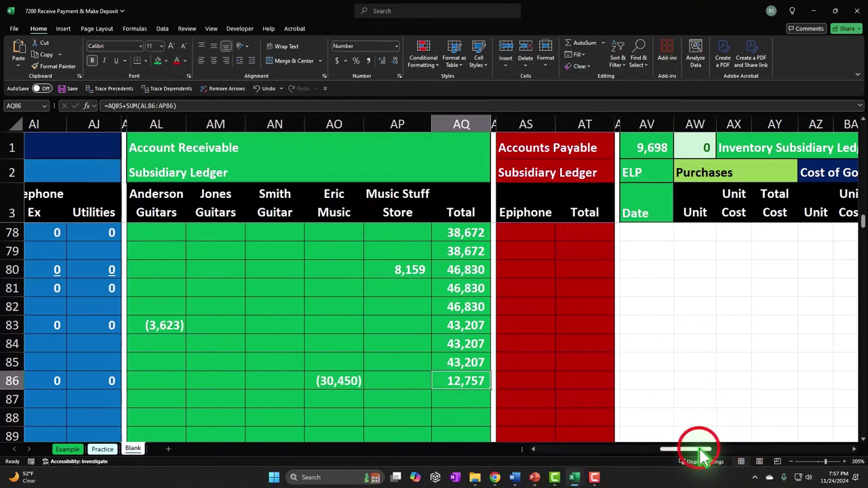
pyautogui.moveTo(698, 452); pyautogui.dragTo(549, 453)
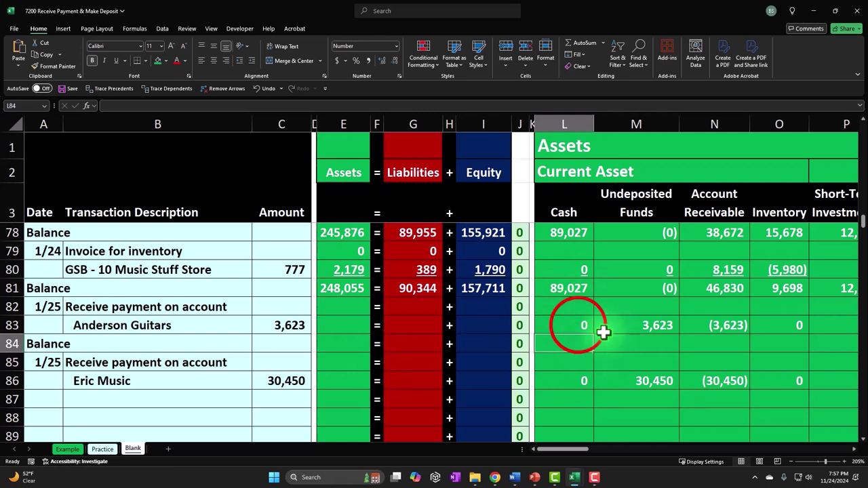
# Underline the Anderson Guitars row 83 amounts in T83:W83 and Y83:AJ83.
pyautogui.moveTo(585, 326); pyautogui.dragTo(666, 325)
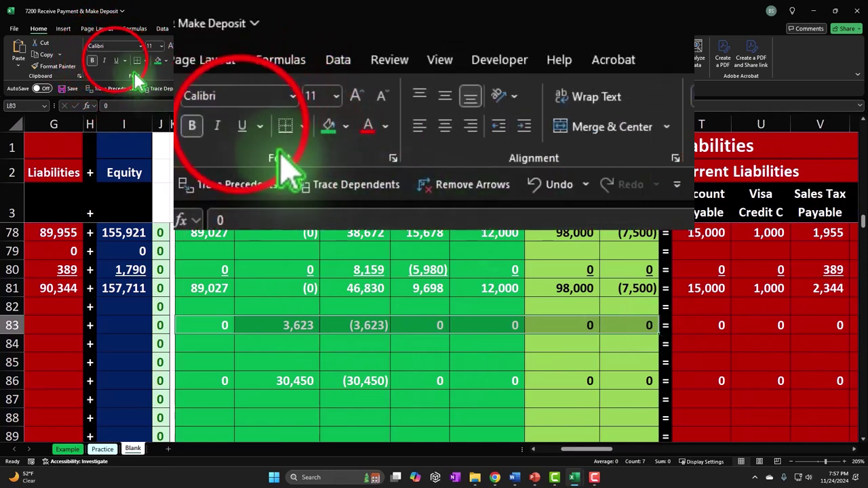
pyautogui.click(116, 61)
pyautogui.moveTo(711, 326); pyautogui.dragTo(582, 323)
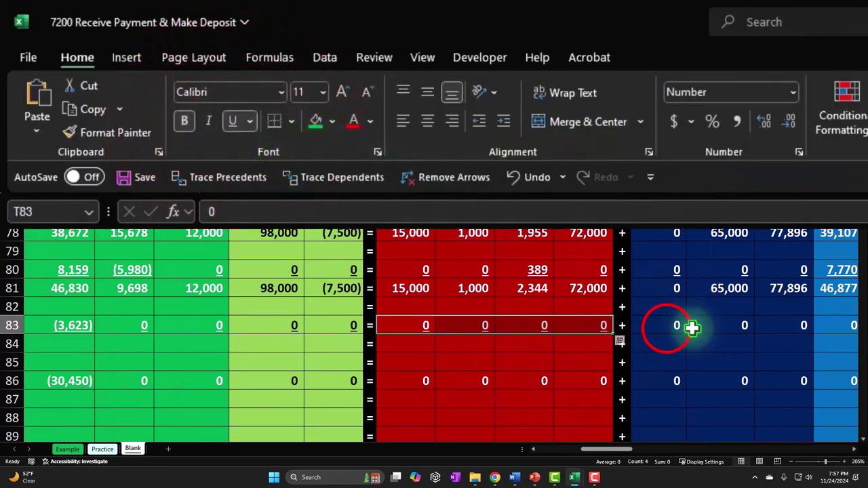
pyautogui.moveTo(668, 324); pyautogui.dragTo(864, 327)
pyautogui.moveTo(813, 327); pyautogui.dragTo(813, 328)
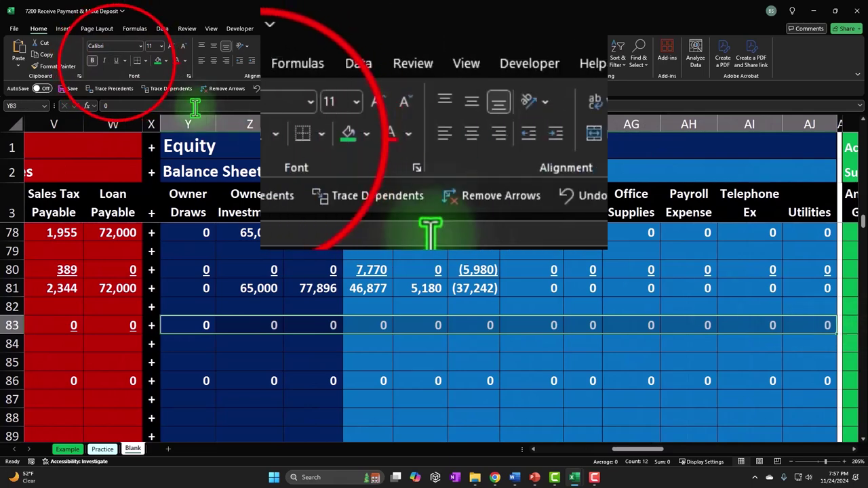
# Enter =SUM(L81:L83) as the Cash balance in L84 and copy it.
pyautogui.press('Down')
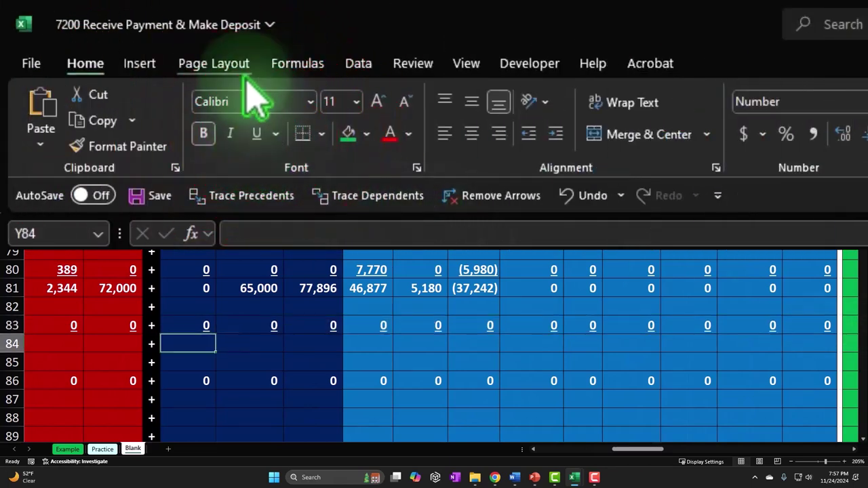
pyautogui.press('Left')
pyautogui.press('Left')
pyautogui.press('Left')
pyautogui.press('Left')
pyautogui.press('Left')
pyautogui.press('Left')
pyautogui.press('Left')
pyautogui.press('Left')
pyautogui.press('Left')
pyautogui.press('Left')
pyautogui.press('Left')
pyautogui.press('Left')
pyautogui.press('Left')
pyautogui.press('Left')
pyautogui.press('Left')
pyautogui.press('Left')
pyautogui.press('Left')
pyautogui.press('Left')
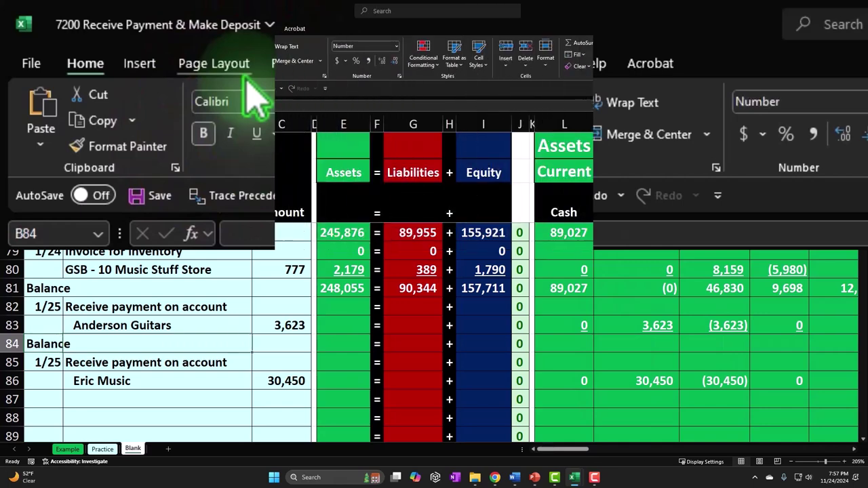
pyautogui.press('Right')
pyautogui.press('Right')
pyautogui.press('Right')
pyautogui.press('Right')
pyautogui.press('Right')
pyautogui.press('Right')
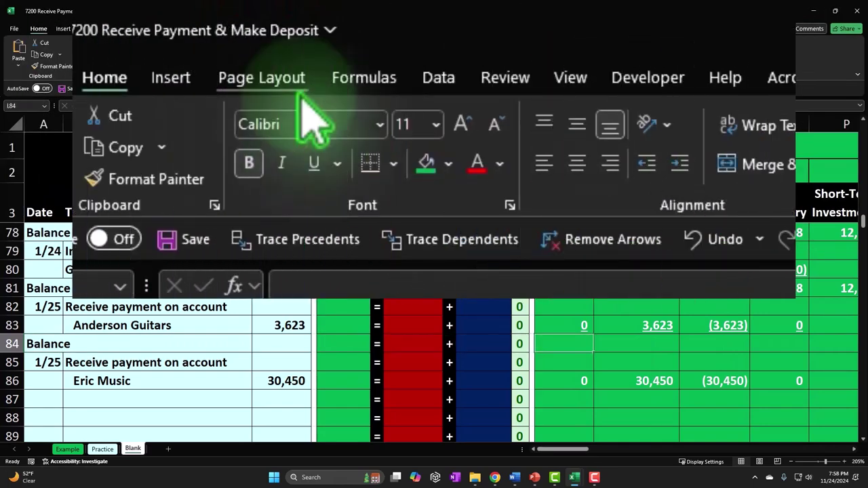
pyautogui.write('=sum(')
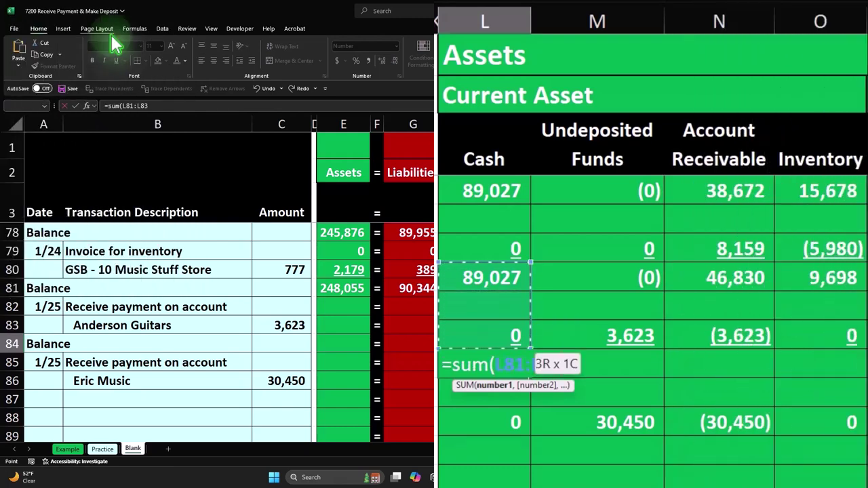
pyautogui.press('Return')
pyautogui.click(487, 363)
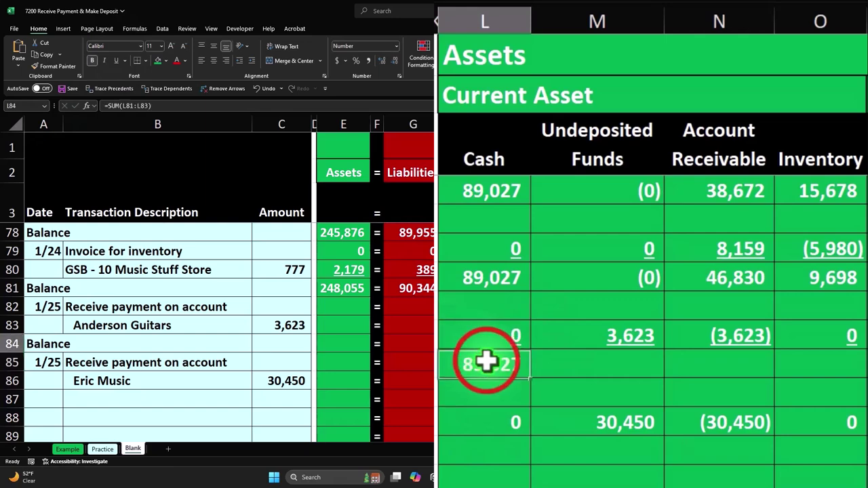
pyautogui.hotkey('ctrl', 'c')
# Paste the balance formula into the asset cells M84:R84 and liability cells T84:W84.
pyautogui.moveTo(647, 345); pyautogui.dragTo(581, 349)
pyautogui.rightClick(581, 349)
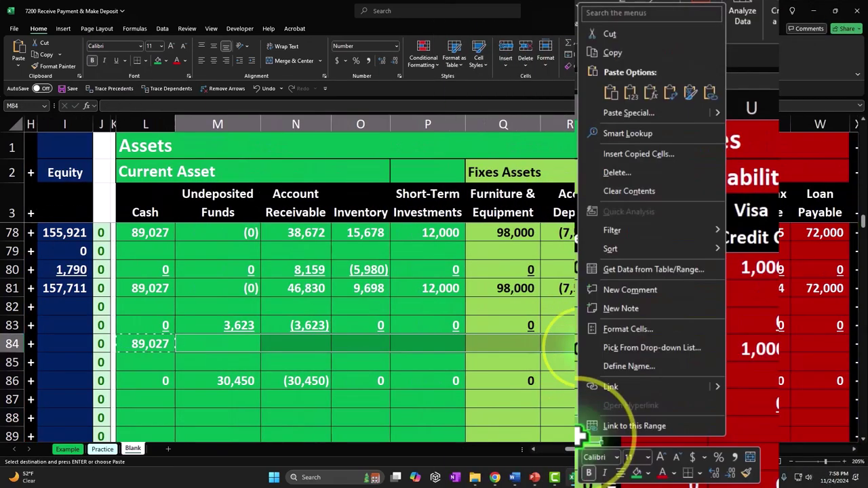
pyautogui.click(611, 91)
pyautogui.moveTo(651, 344); pyautogui.dragTo(858, 345)
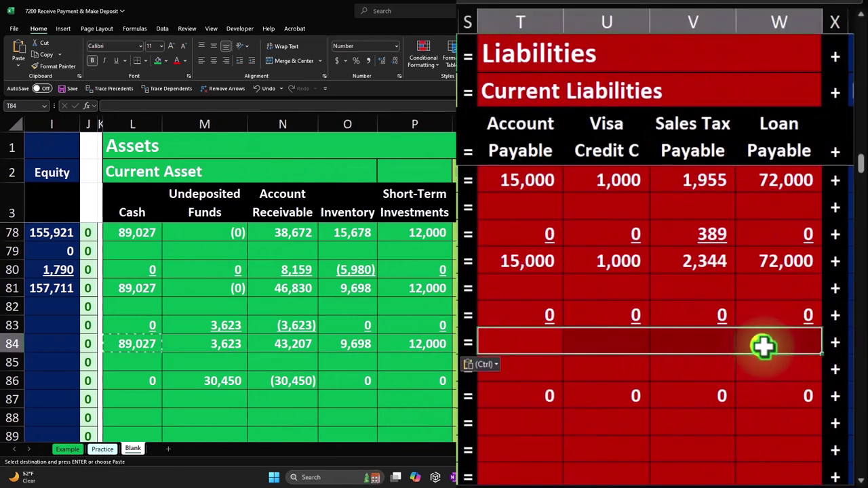
pyautogui.rightClick(795, 347)
pyautogui.click(688, 7)
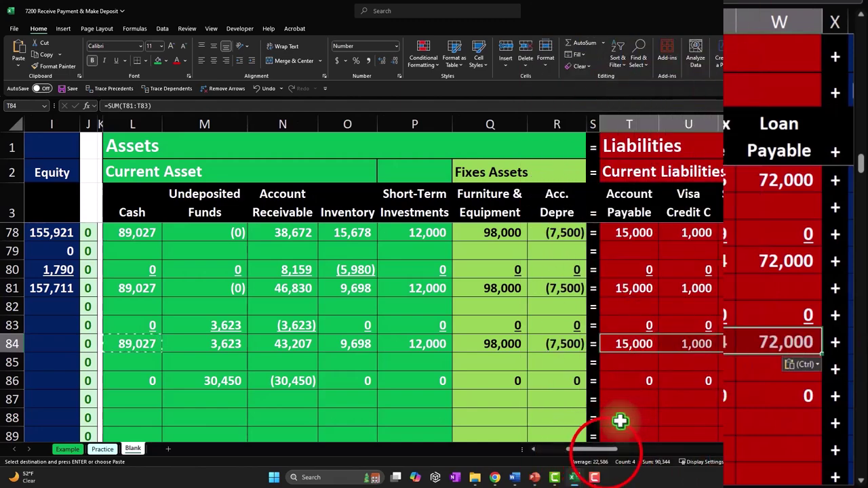
# Paste the balance formula across the equity columns Y84:AJ84.
pyautogui.moveTo(609, 451); pyautogui.dragTo(640, 451)
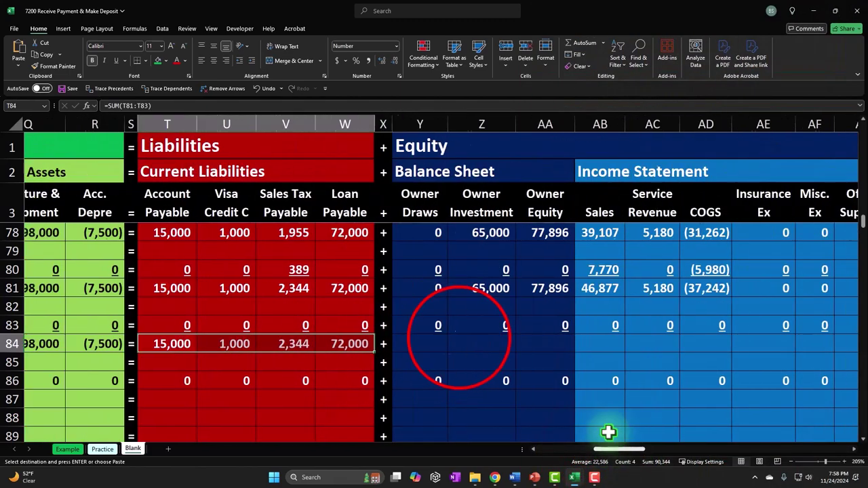
pyautogui.moveTo(445, 339); pyautogui.dragTo(810, 347)
pyautogui.rightClick(810, 346)
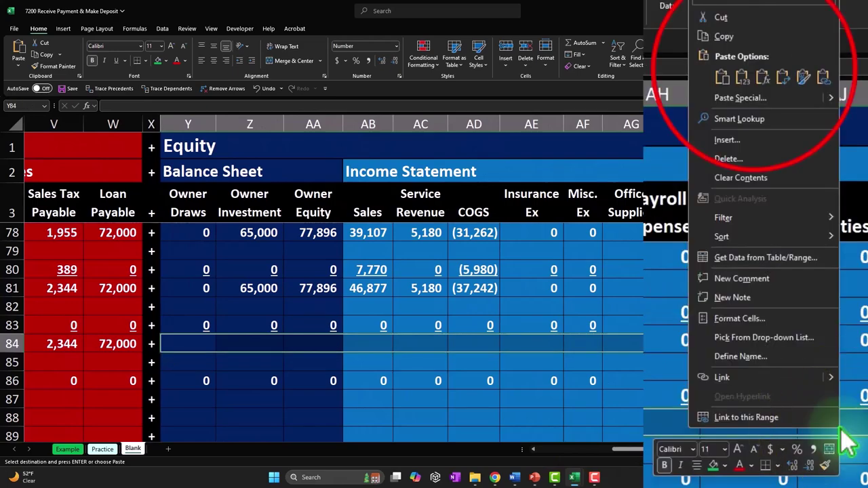
pyautogui.click(764, 80)
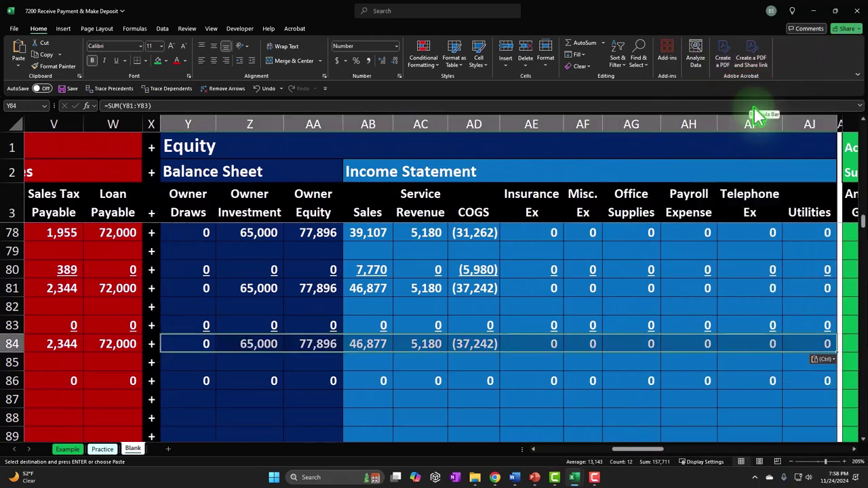
pyautogui.press('Down')
pyautogui.press('Left')
pyautogui.press('Home')
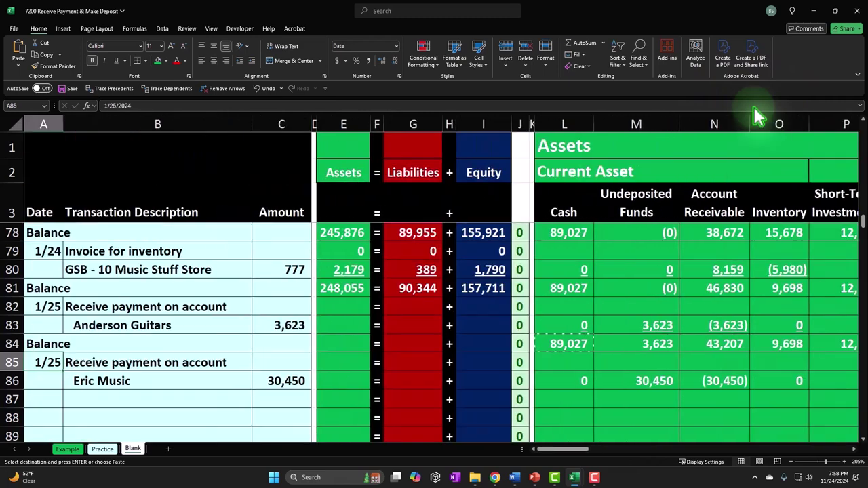
# Copy the Assets, Liabilities and Equity totals from E81, G81, I81 down to row 84.
pyautogui.click(351, 296)
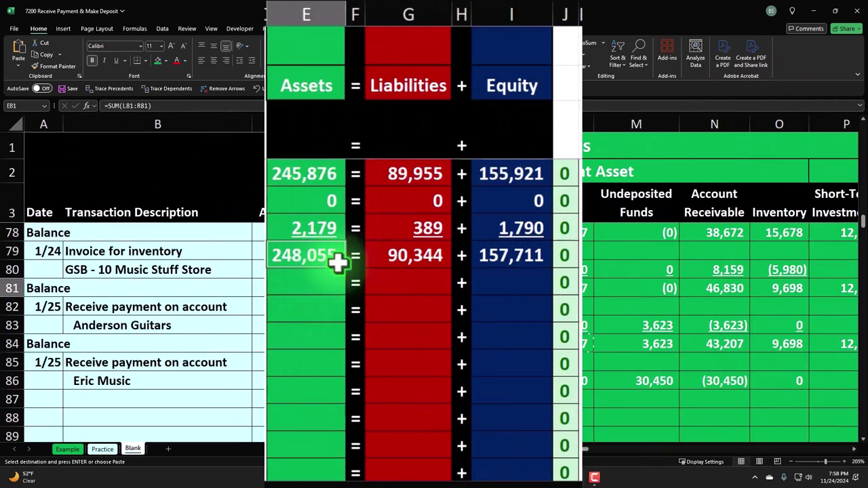
pyautogui.moveTo(348, 270); pyautogui.dragTo(342, 342)
pyautogui.click(434, 269)
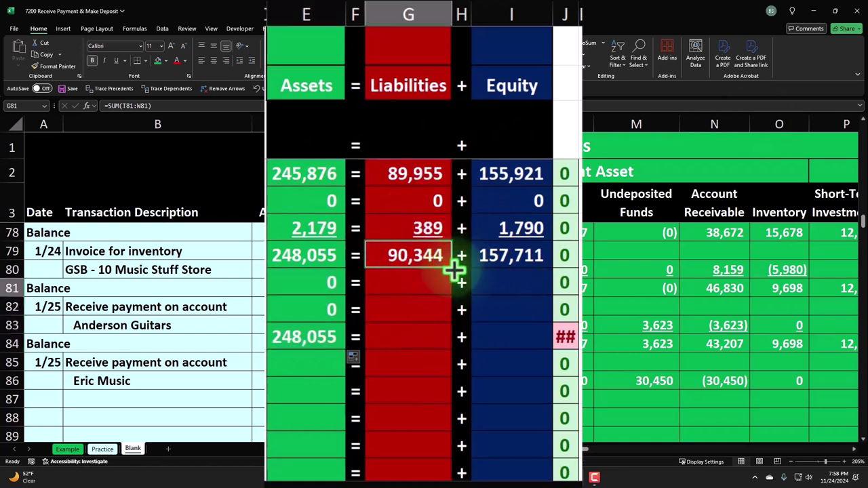
pyautogui.moveTo(454, 270); pyautogui.dragTo(444, 343)
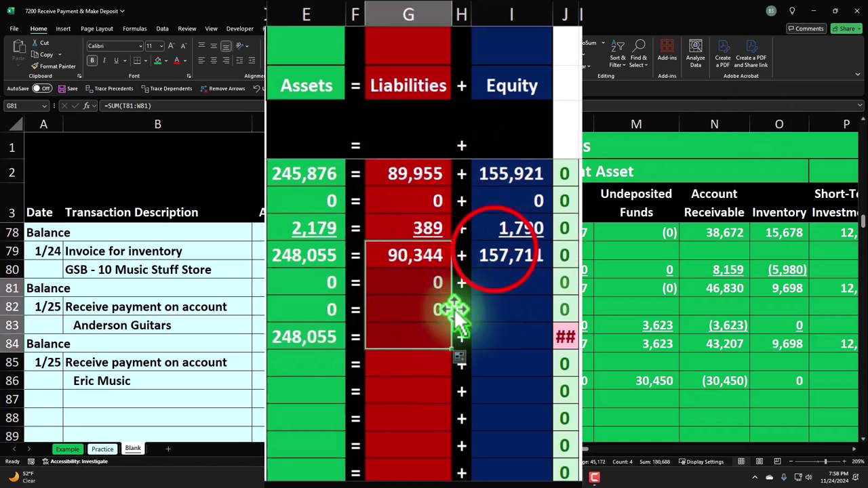
pyautogui.click(496, 251)
pyautogui.moveTo(552, 268); pyautogui.dragTo(548, 345)
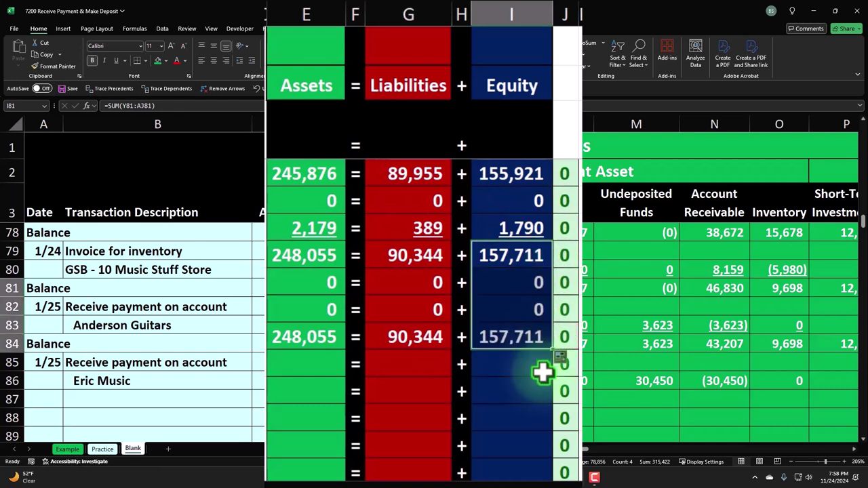
# Fill the E84, G84 and I84 totals down through row 86 and check Eric Music's formulas.
pyautogui.doubleClick(295, 311)
pyautogui.press('Return')
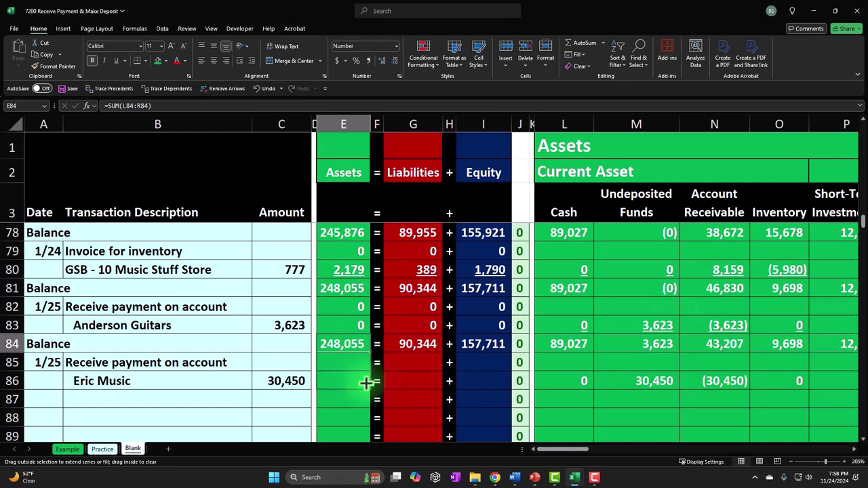
pyautogui.moveTo(367, 383); pyautogui.dragTo(365, 381)
pyautogui.click(417, 348)
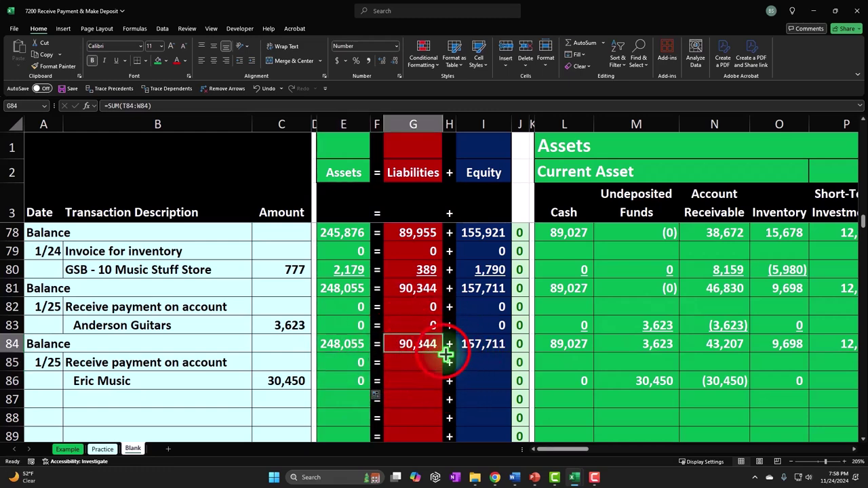
pyautogui.moveTo(439, 385); pyautogui.dragTo(440, 384)
pyautogui.click(487, 345)
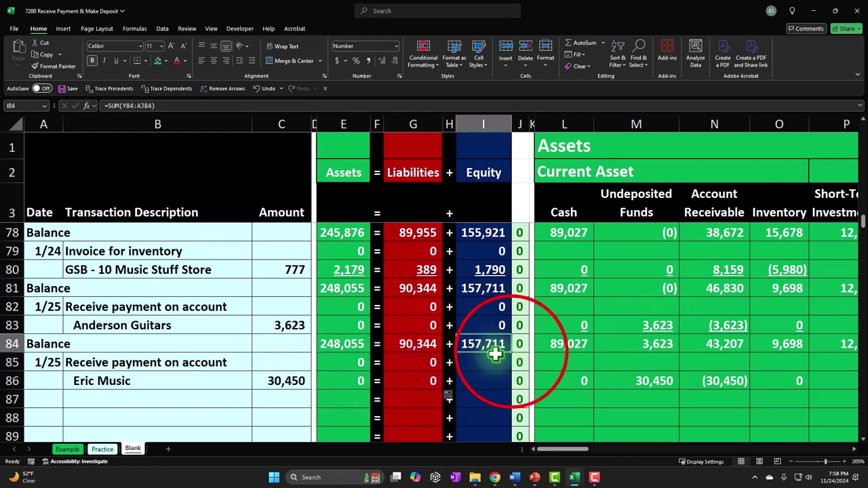
pyautogui.moveTo(509, 387); pyautogui.dragTo(510, 385)
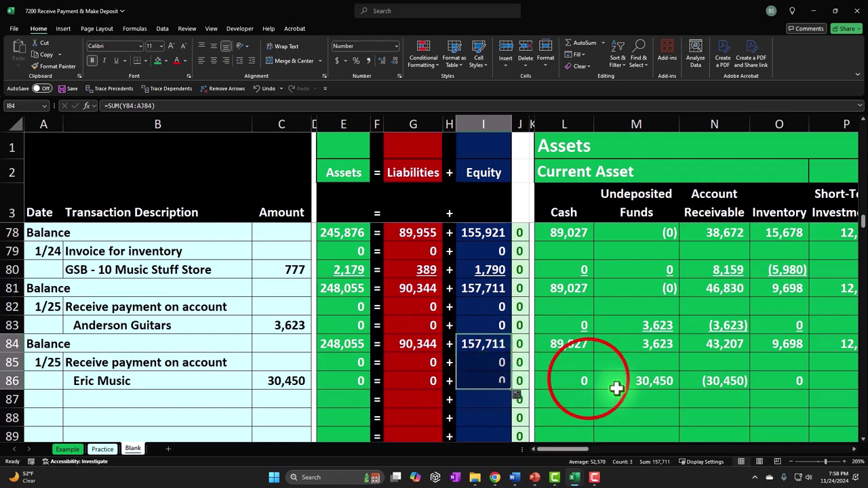
pyautogui.click(635, 381)
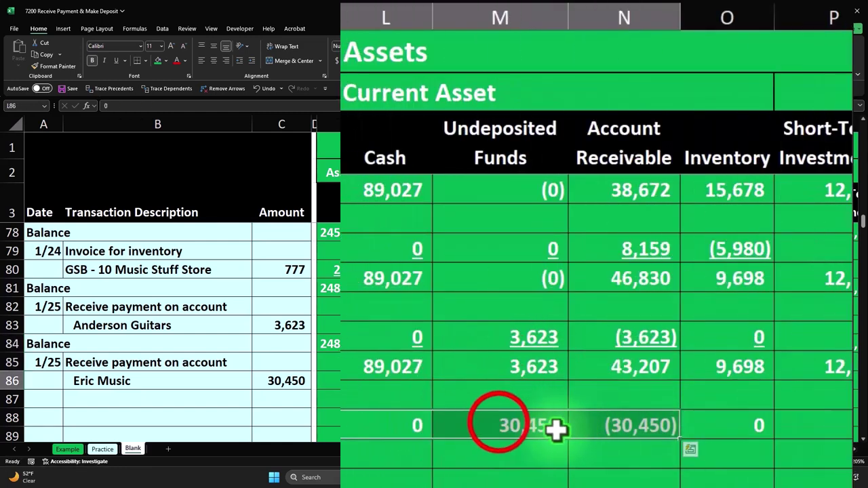
pyautogui.press('Right')
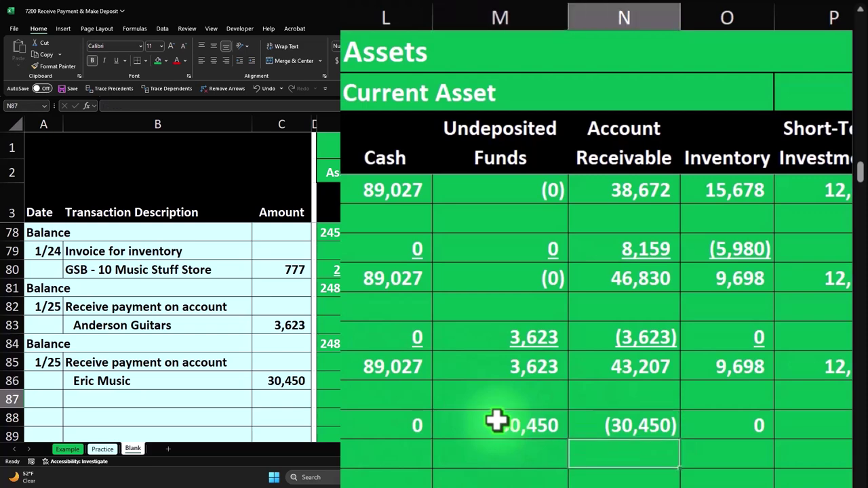
pyautogui.press('Left')
pyautogui.press('Left')
pyautogui.press('Left')
pyautogui.press('Left')
pyautogui.press('Left')
pyautogui.press('Left')
pyautogui.press('Left')
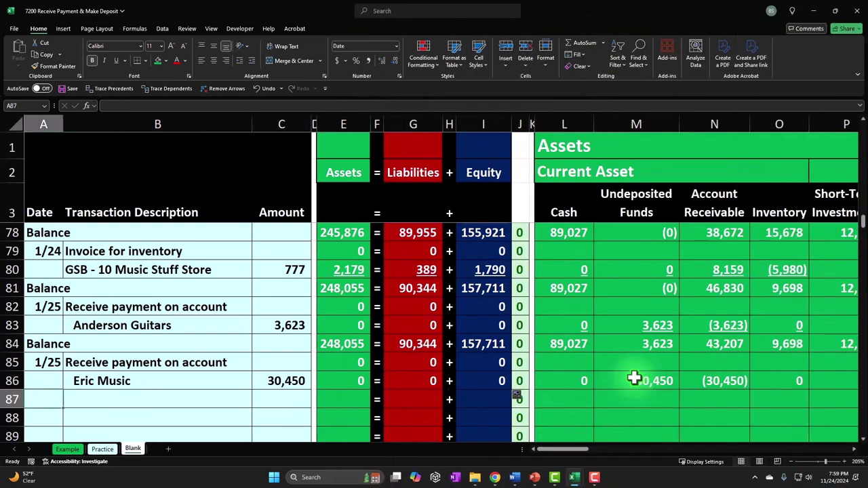
pyautogui.write('=A84')
pyautogui.press('Return')
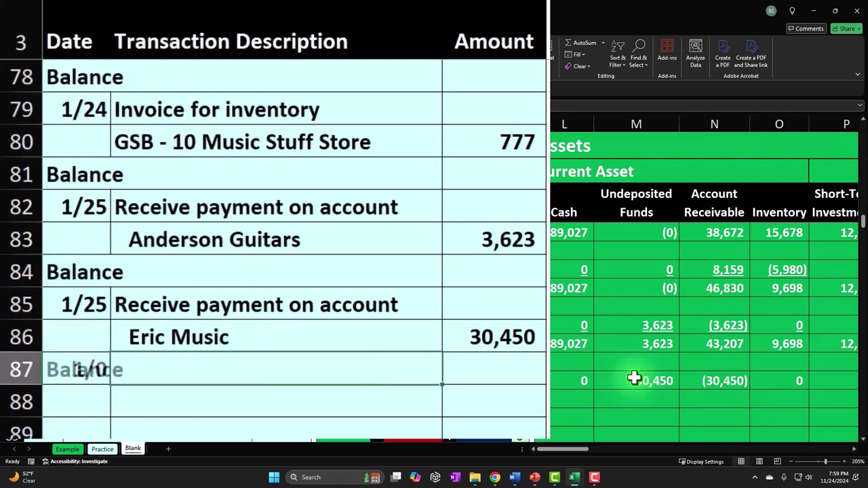
pyautogui.moveTo(594, 382); pyautogui.dragTo(577, 380)
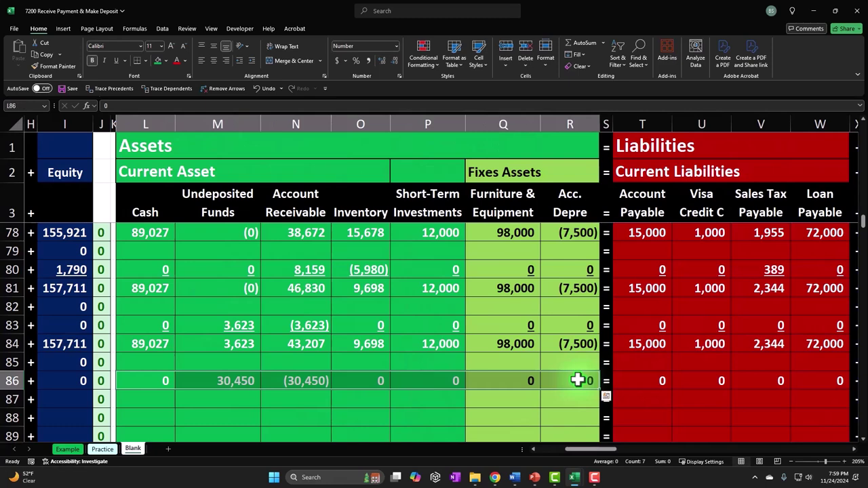
pyautogui.click(116, 60)
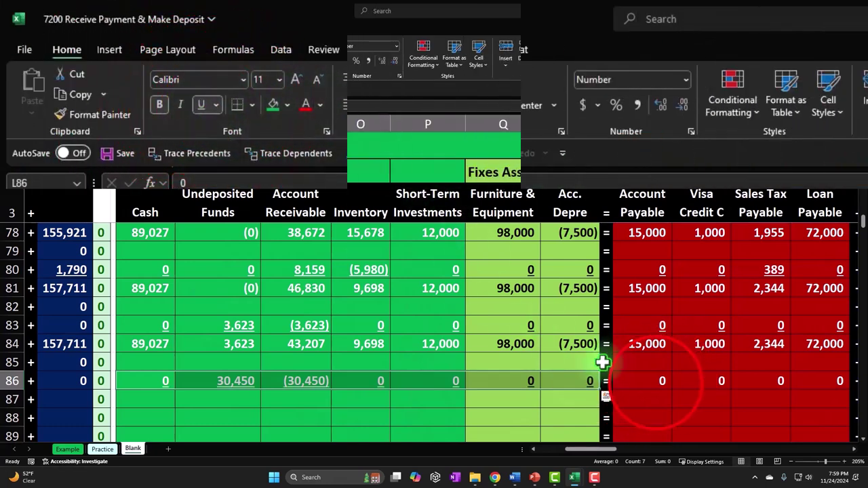
pyautogui.moveTo(658, 382); pyautogui.dragTo(785, 382)
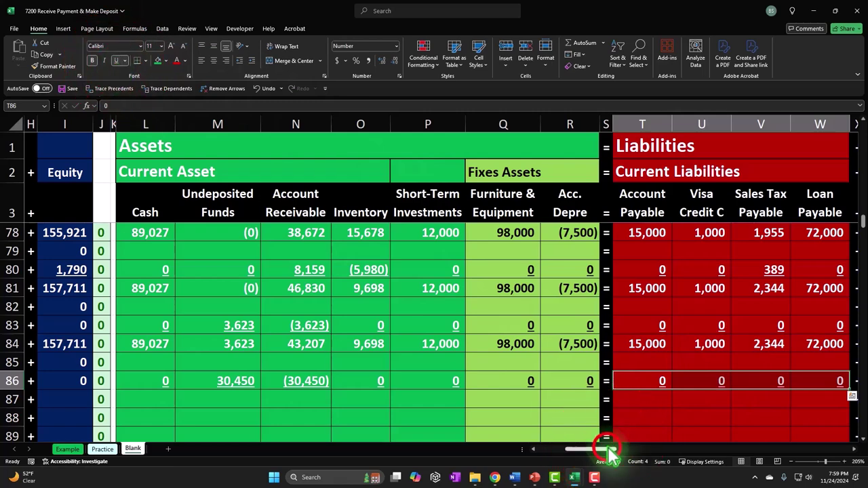
pyautogui.moveTo(609, 449); pyautogui.dragTo(634, 450)
pyautogui.moveTo(529, 382); pyautogui.dragTo(825, 387)
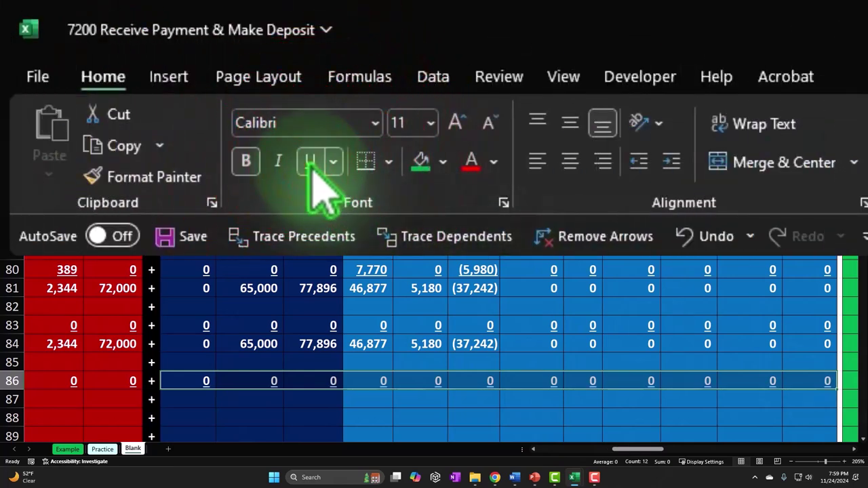
pyautogui.click(151, 399)
pyautogui.press('Home')
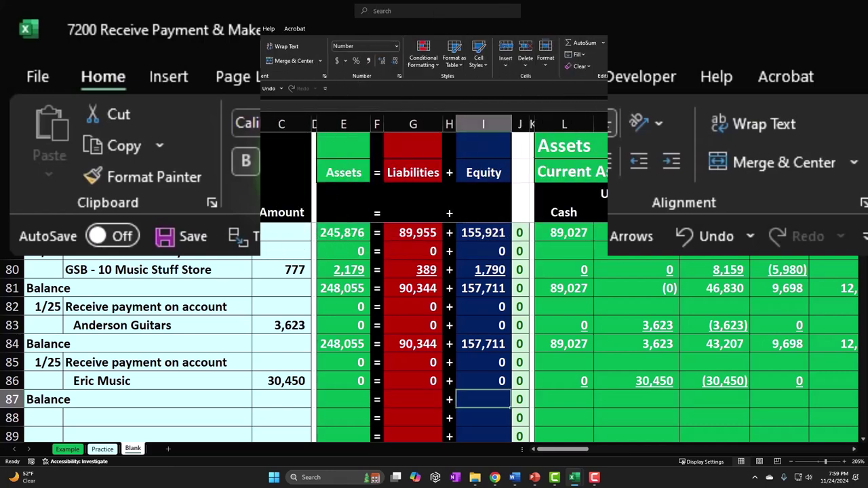
# Enter a SUM balance formula in the row 87 Cash cell L87 and copy it.
pyautogui.press('Right')
pyautogui.press('Right')
pyautogui.press('Right')
pyautogui.press('Right')
pyautogui.press('Right')
pyautogui.press('Right')
pyautogui.write('=sum(')
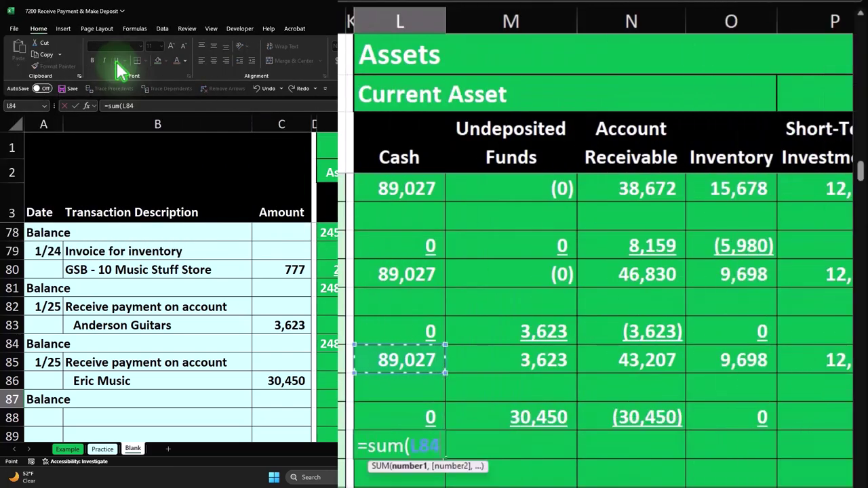
pyautogui.press('Return')
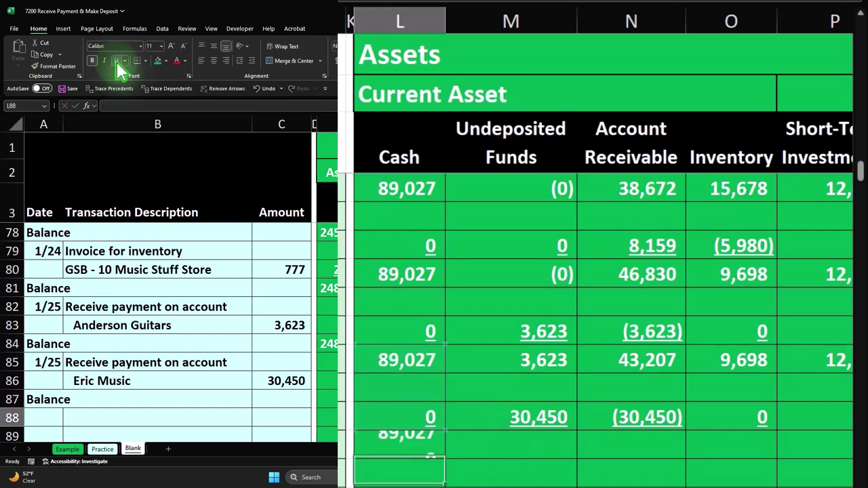
pyautogui.click(397, 444)
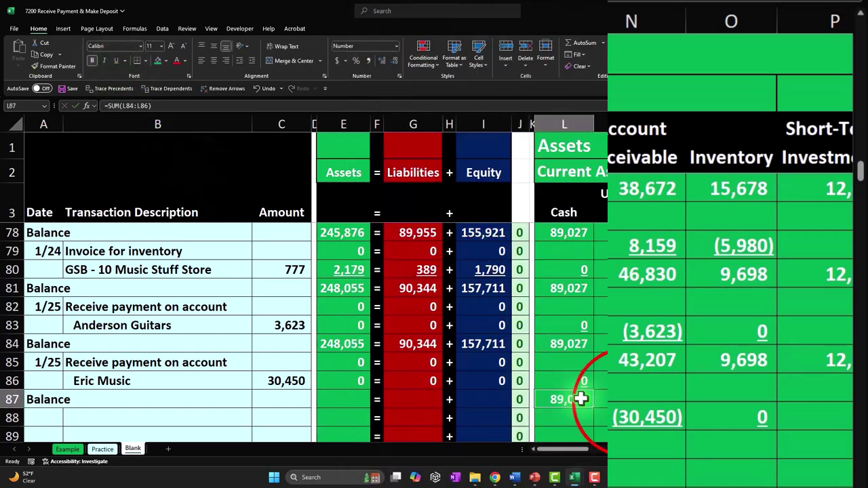
pyautogui.hotkey('ctrl', 'c')
# Paste the balance formula across row 87's asset, liability, equity and income columns.
pyautogui.moveTo(606, 399); pyautogui.dragTo(67, 432)
pyautogui.rightClick(67, 432)
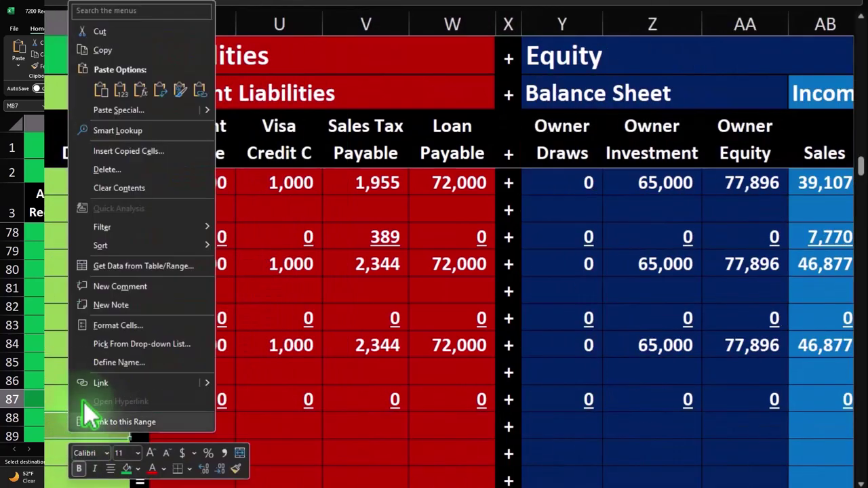
pyautogui.click(136, 93)
pyautogui.moveTo(208, 427); pyautogui.dragTo(448, 425)
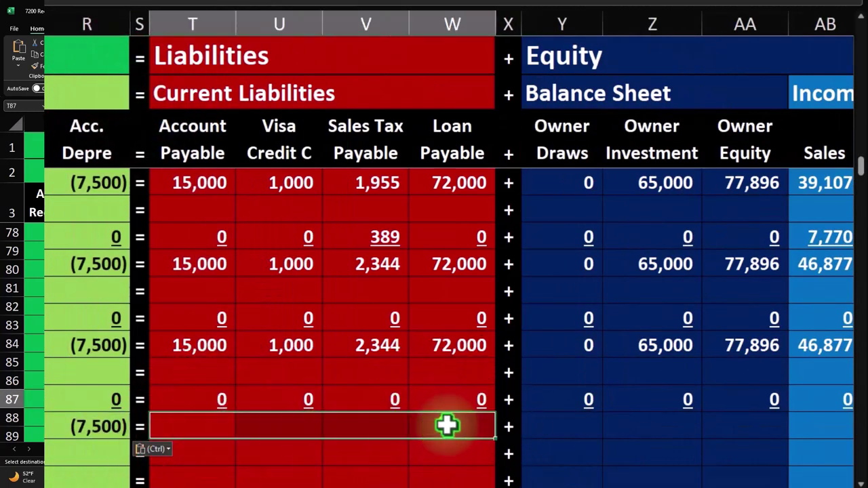
pyautogui.rightClick(448, 426)
pyautogui.click(520, 82)
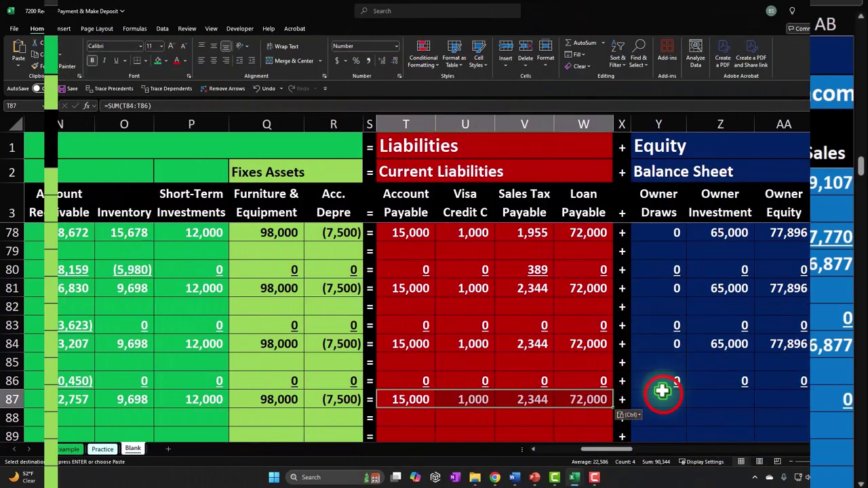
pyautogui.moveTo(662, 392); pyautogui.dragTo(816, 405)
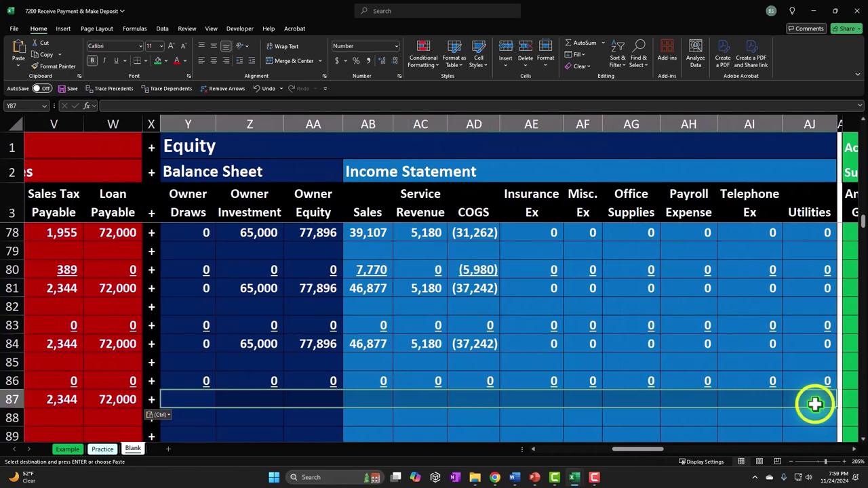
pyautogui.rightClick(814, 404)
pyautogui.click(778, 193)
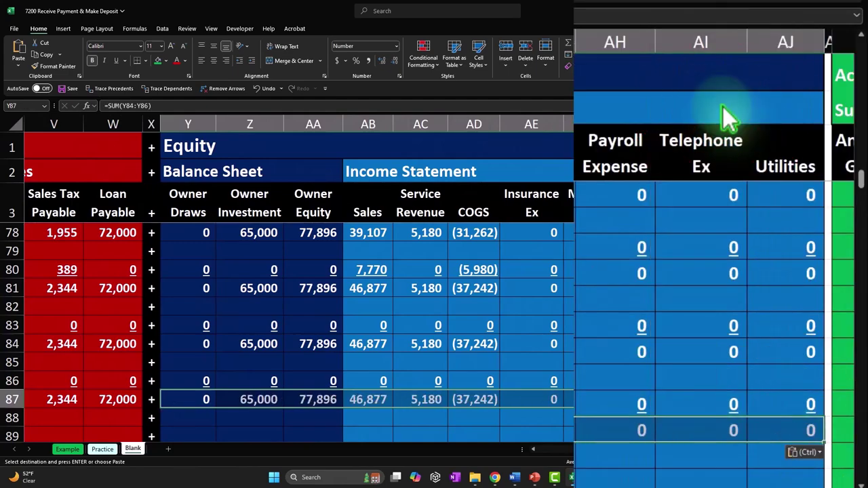
# Fill the Assets, Liabilities and Equity totals in columns E, G and I down to row 87.
pyautogui.press('Home')
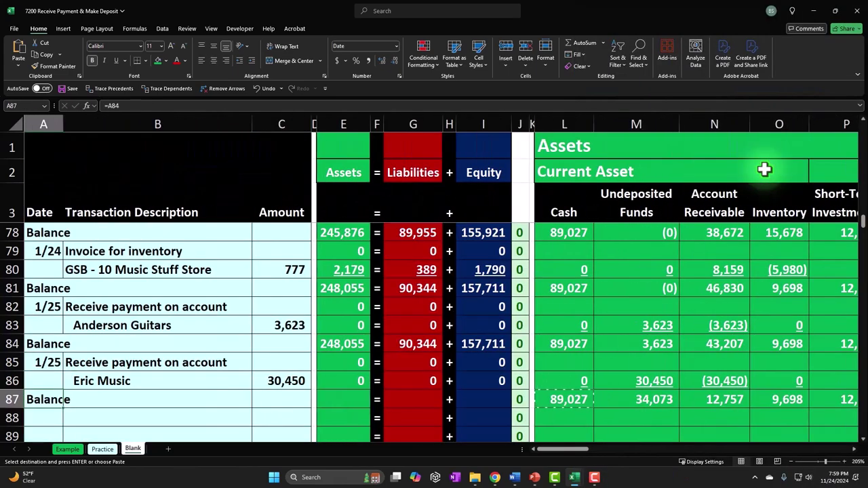
pyautogui.click(366, 385)
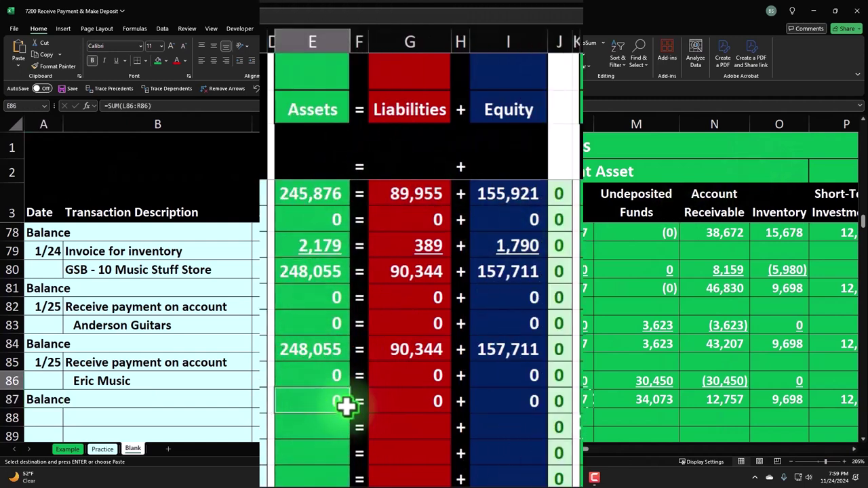
pyautogui.click(348, 413)
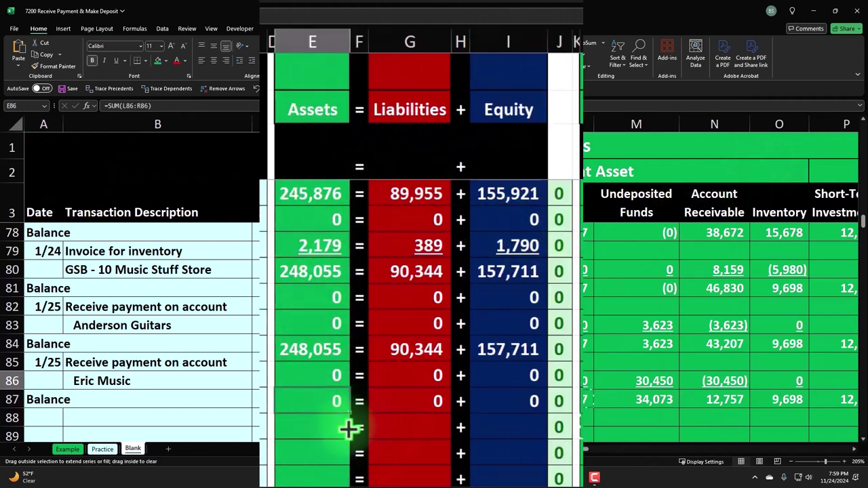
pyautogui.moveTo(349, 428); pyautogui.dragTo(345, 430)
pyautogui.click(444, 402)
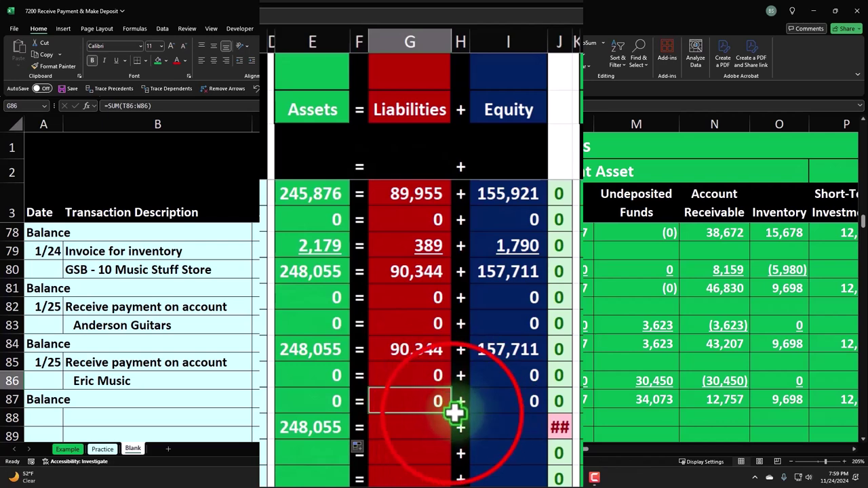
pyautogui.moveTo(453, 425); pyautogui.dragTo(453, 430)
pyautogui.click(533, 406)
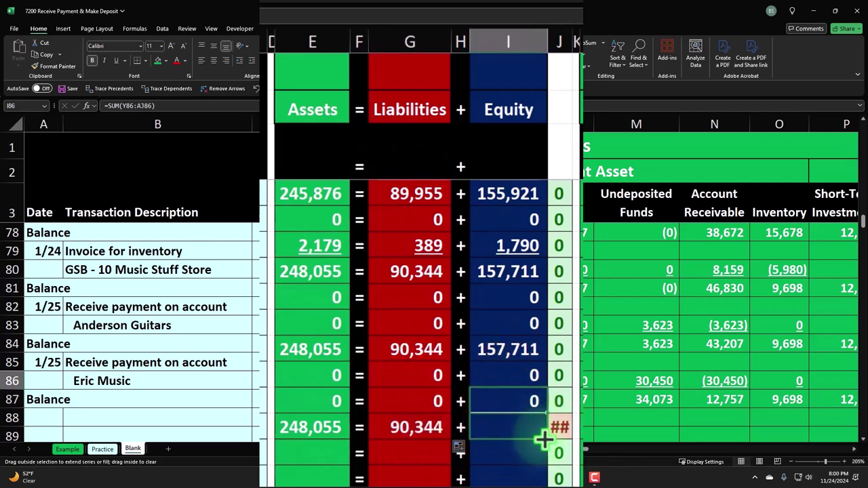
pyautogui.moveTo(543, 438); pyautogui.dragTo(543, 440)
# Underline the Assets, Liabilities and Equity totals on rows 83 and 86.
pyautogui.click(333, 316)
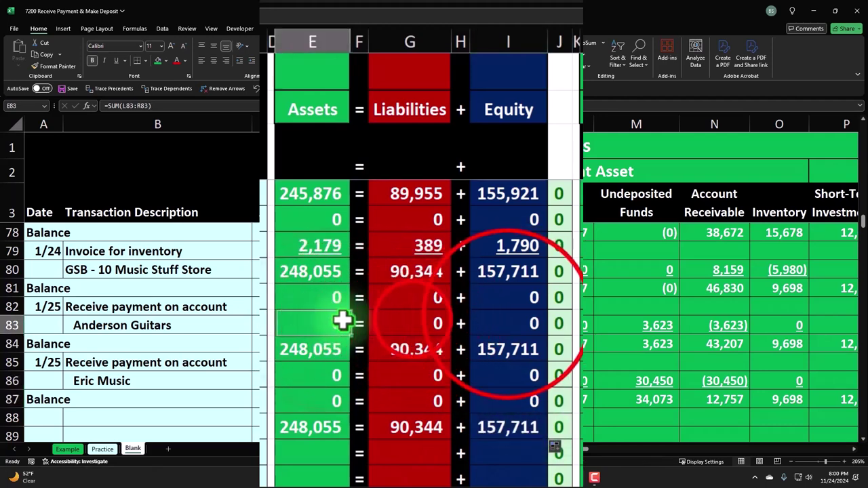
pyautogui.keyDown('ctrl'); pyautogui.click(418, 324); pyautogui.keyUp('ctrl')
pyautogui.keyDown('ctrl'); pyautogui.click(505, 320); pyautogui.keyUp('ctrl')
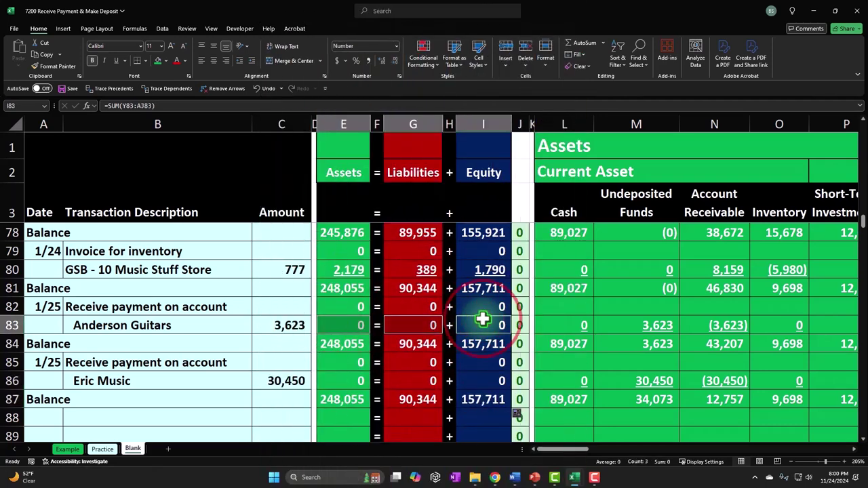
pyautogui.click(119, 60)
pyautogui.click(333, 382)
pyautogui.keyDown('ctrl'); pyautogui.click(407, 380); pyautogui.keyUp('ctrl')
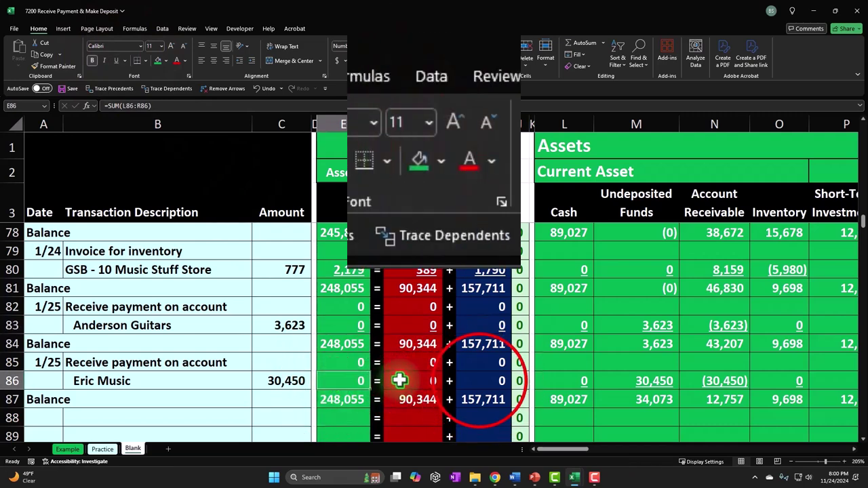
pyautogui.keyDown('ctrl'); pyautogui.click(474, 381); pyautogui.keyUp('ctrl')
pyautogui.click(308, 159)
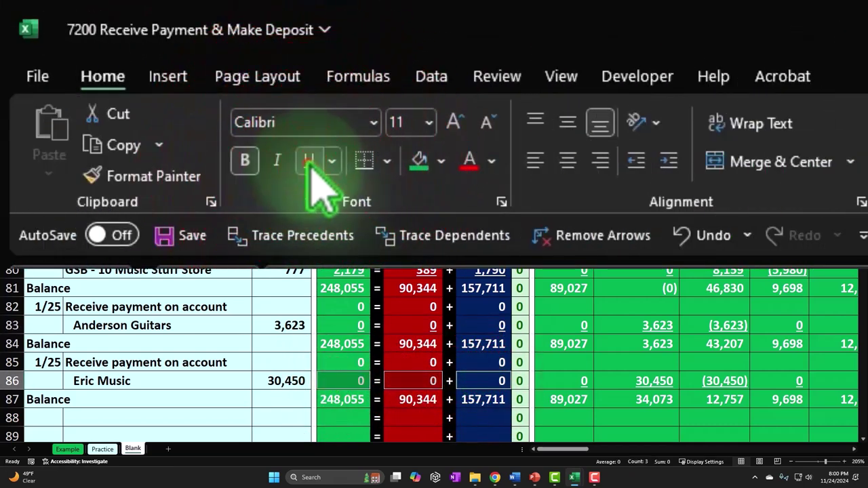
pyautogui.click(657, 400)
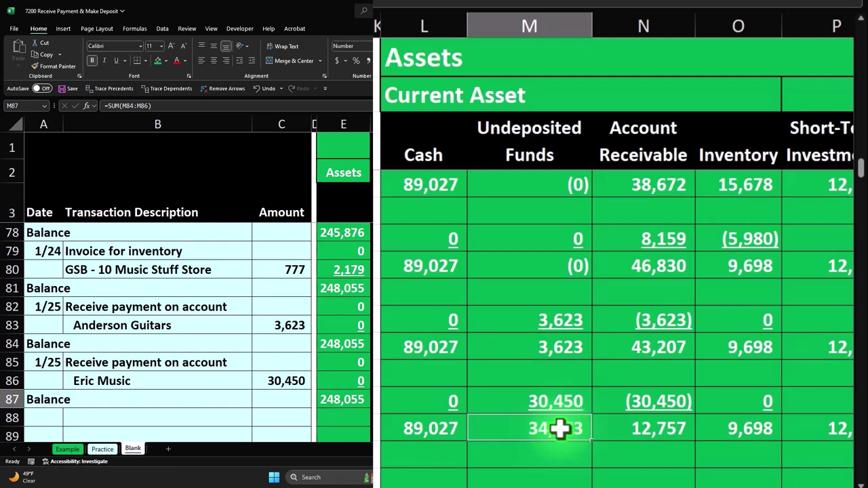
pyautogui.click(563, 317)
pyautogui.click(558, 393)
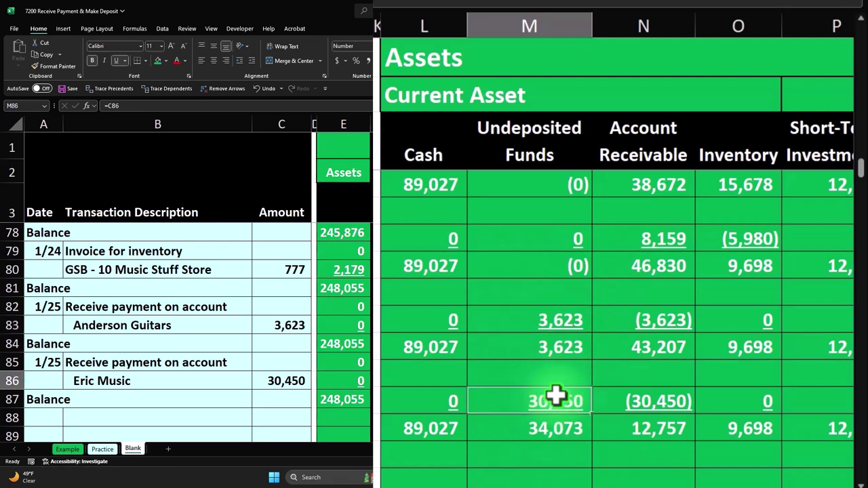
pyautogui.click(551, 426)
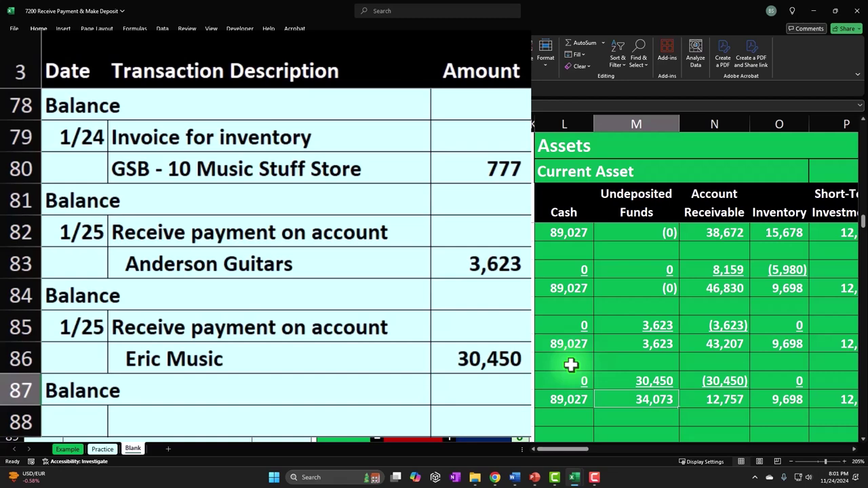
# Enter date 1/25 and description 'Deposit from clearing account' in A88 and B88.
pyautogui.press('Return')
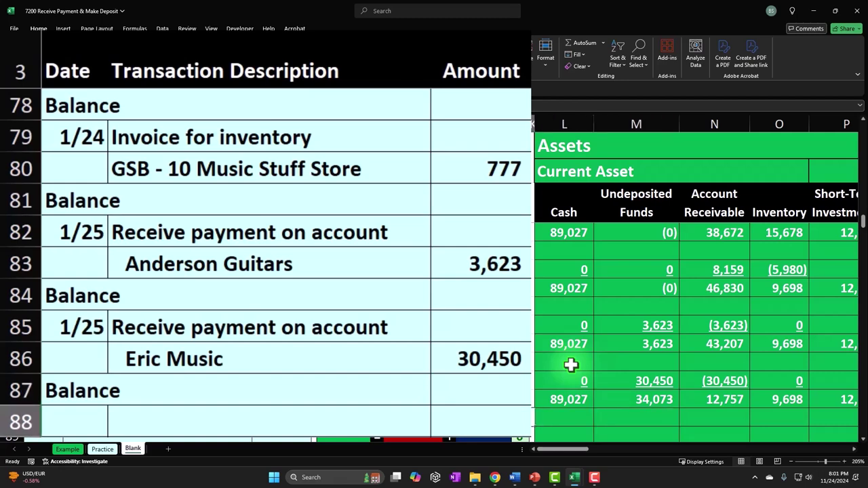
pyautogui.press('Home')
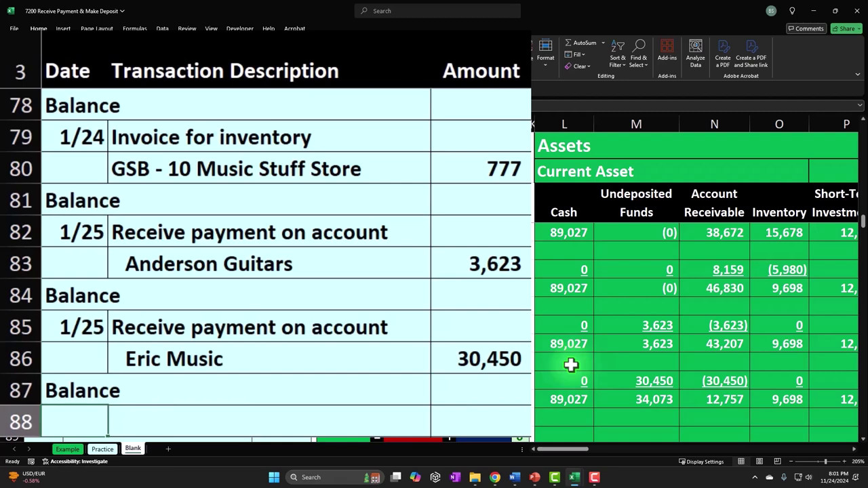
pyautogui.write('1/25')
pyautogui.press('Tab')
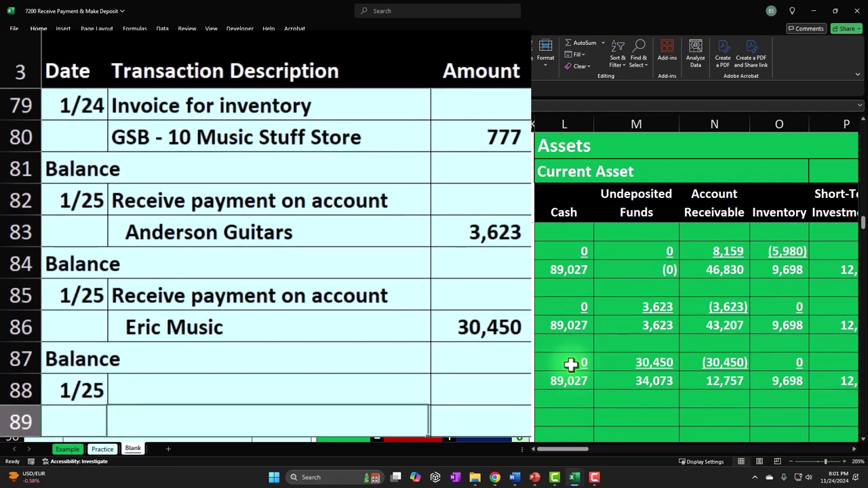
pyautogui.write('Deposit from clearing account')
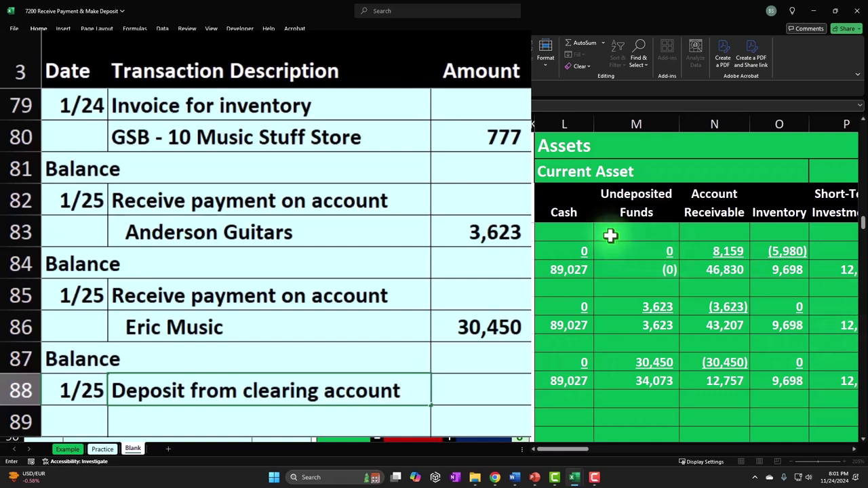
pyautogui.press('Tab')
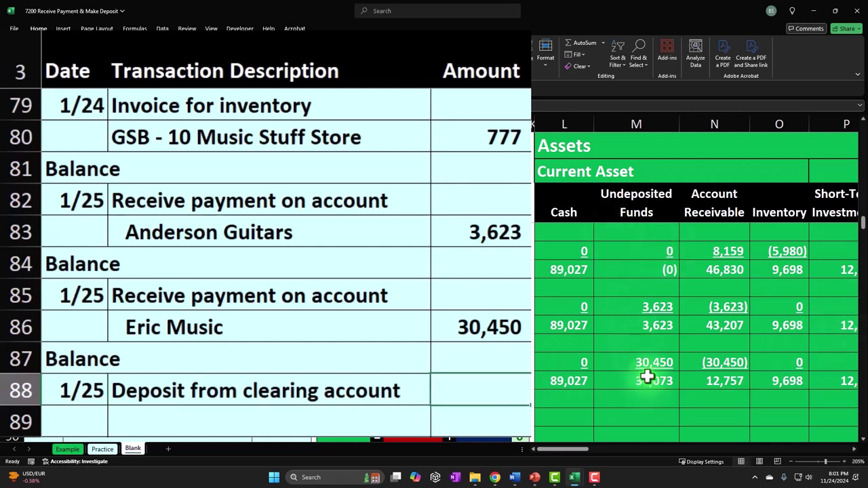
pyautogui.click(504, 401)
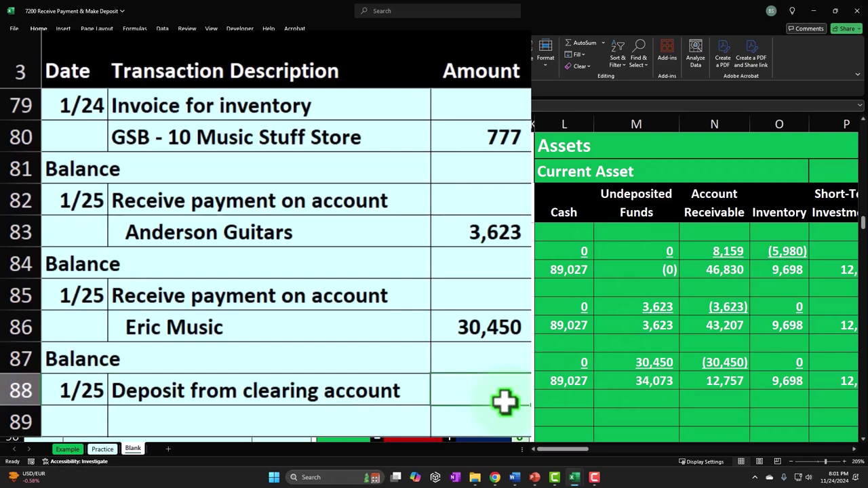
# Enter the 30,450 deposit amount in C88 and link Cash to it with =C88.
pyautogui.write('=')
pyautogui.press('Up')
pyautogui.press('Up')
pyautogui.press('Return')
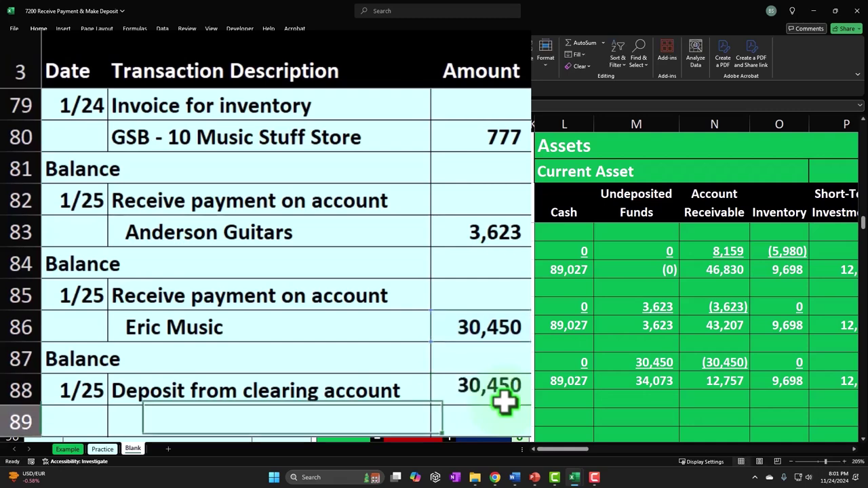
pyautogui.press('Right')
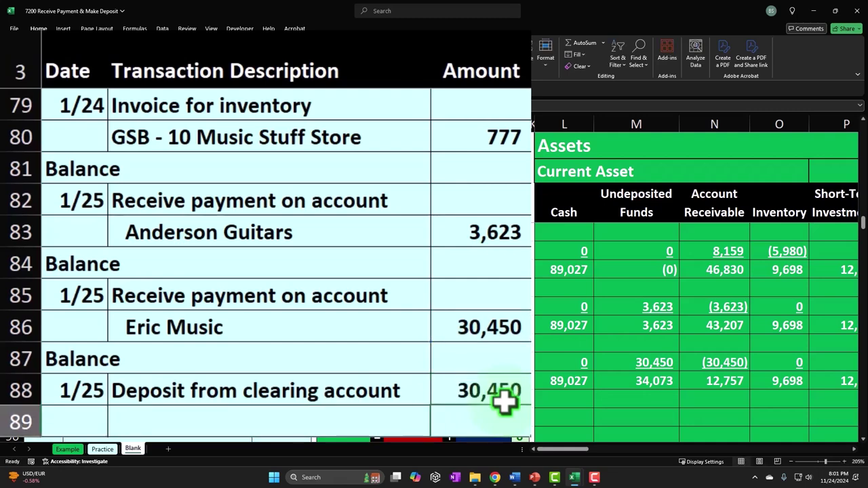
pyautogui.press('Up')
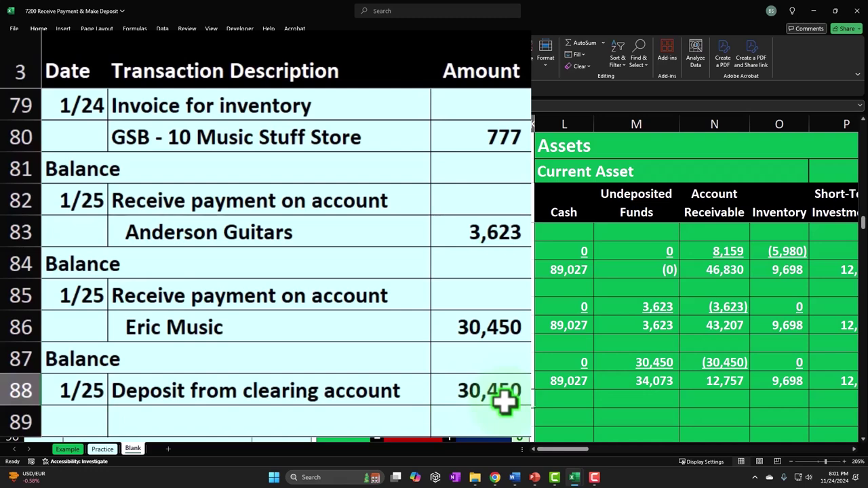
pyautogui.press('Right')
pyautogui.write('=')
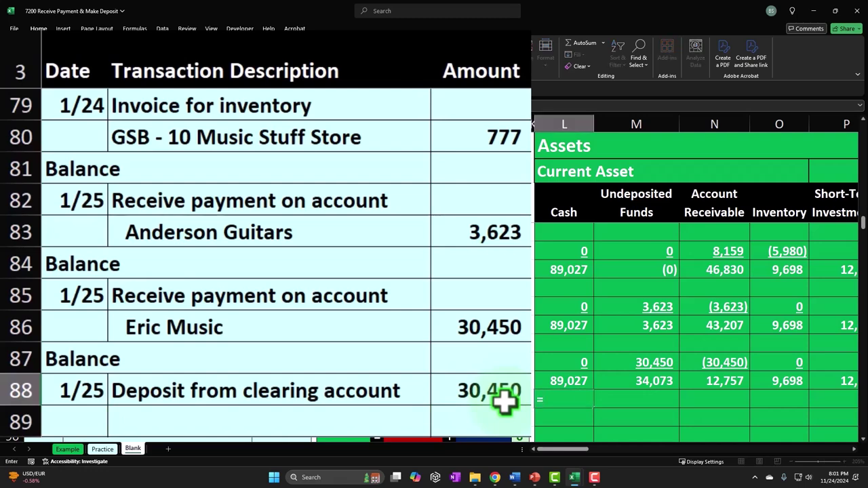
pyautogui.click(296, 404)
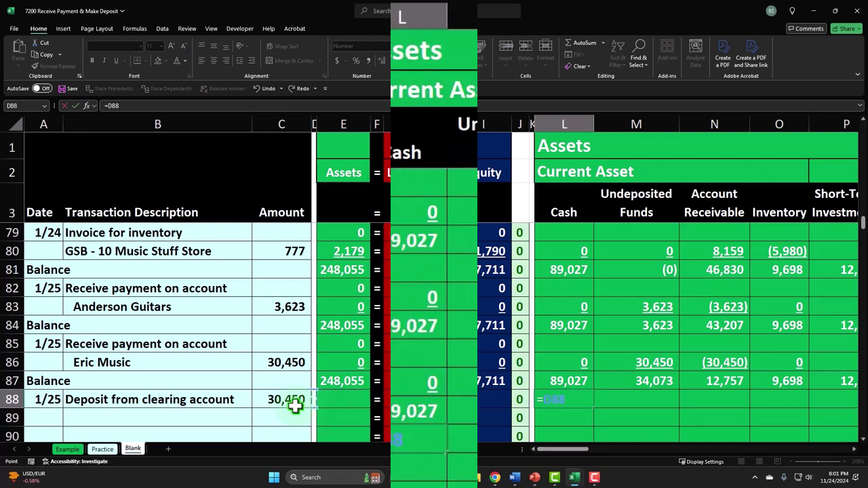
pyautogui.press('Tab')
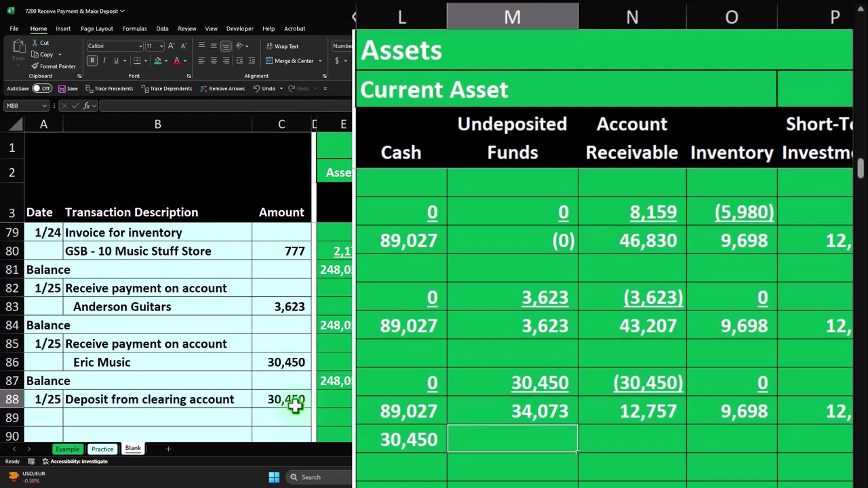
# Post (30,450) to Undeposited Funds with =-C88 and enter 0 for Accounts Receivable.
pyautogui.write('-')
pyautogui.press('Left')
pyautogui.press('Left')
pyautogui.press('Left')
pyautogui.press('Up')
pyautogui.press('Up')
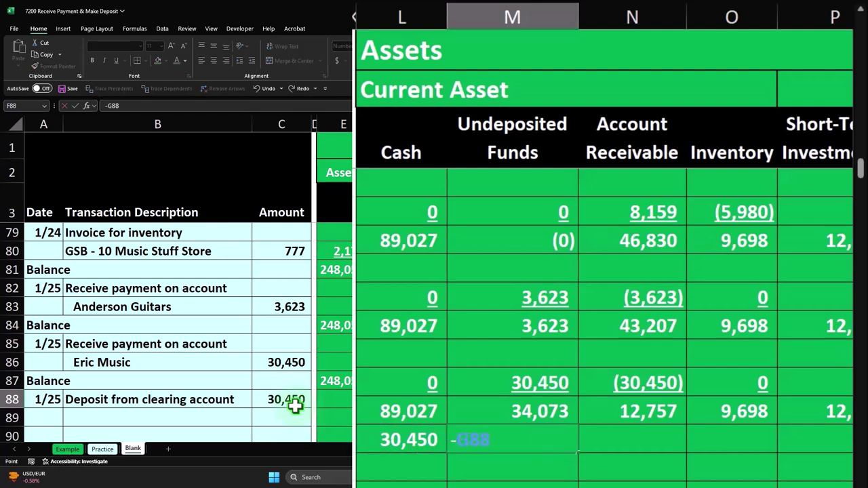
pyautogui.click(295, 405)
pyautogui.hotkey('ctrl', 'Return')
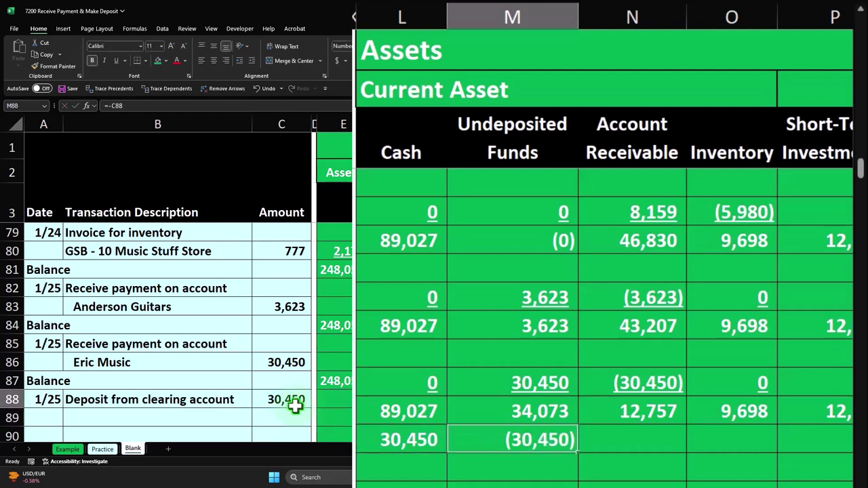
pyautogui.press('Right')
pyautogui.write('0')
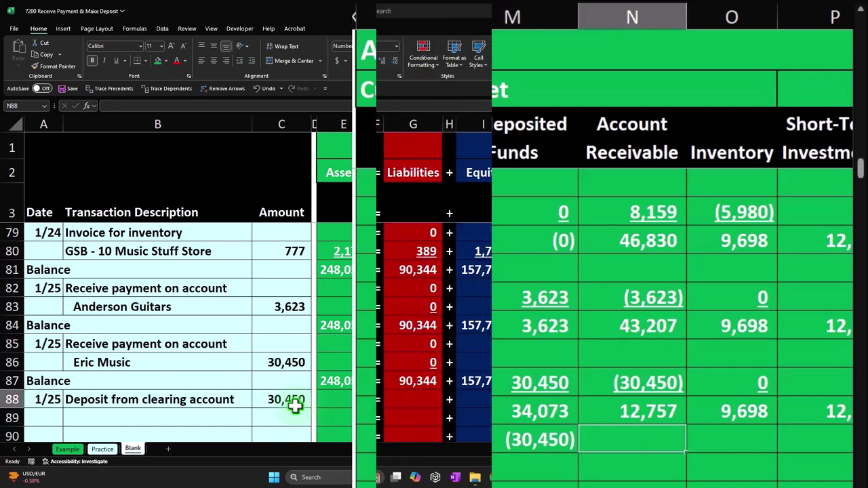
pyautogui.press('Right')
# Enter 0 in each remaining asset, liability, equity, income and expense column of row 88.
pyautogui.write('0')
pyautogui.press('Right')
pyautogui.write('0')
pyautogui.press('Right')
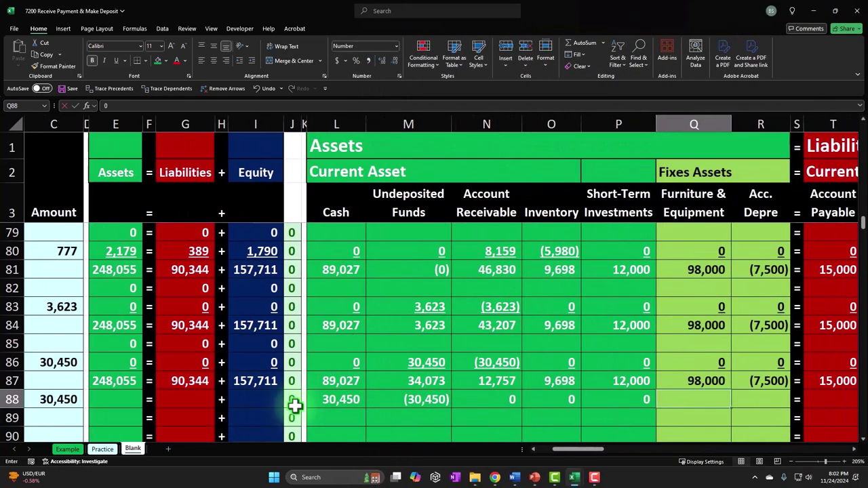
pyautogui.write('0')
pyautogui.press('Right')
pyautogui.write('0')
pyautogui.press('Right')
pyautogui.press('Right')
pyautogui.write('0')
pyautogui.press('Right')
pyautogui.write('0')
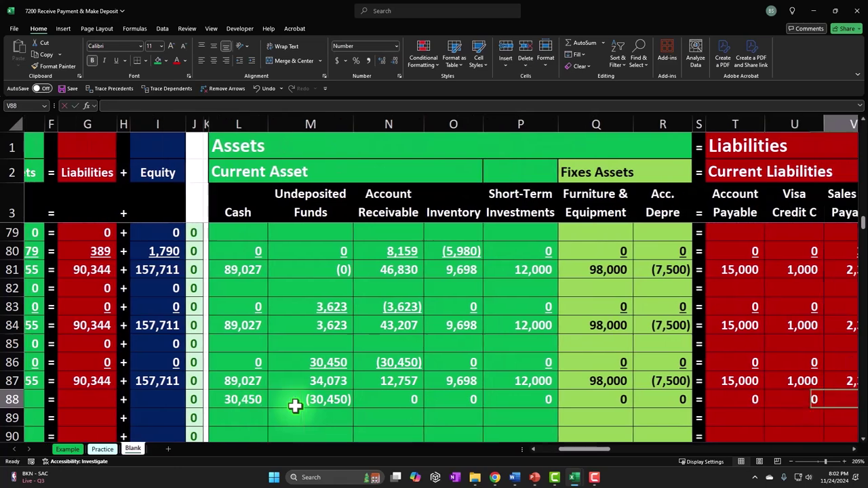
pyautogui.press('Right')
pyautogui.write('0')
pyautogui.press('Right')
pyautogui.write('0')
pyautogui.press('Right')
pyautogui.press('Right')
pyautogui.write('0')
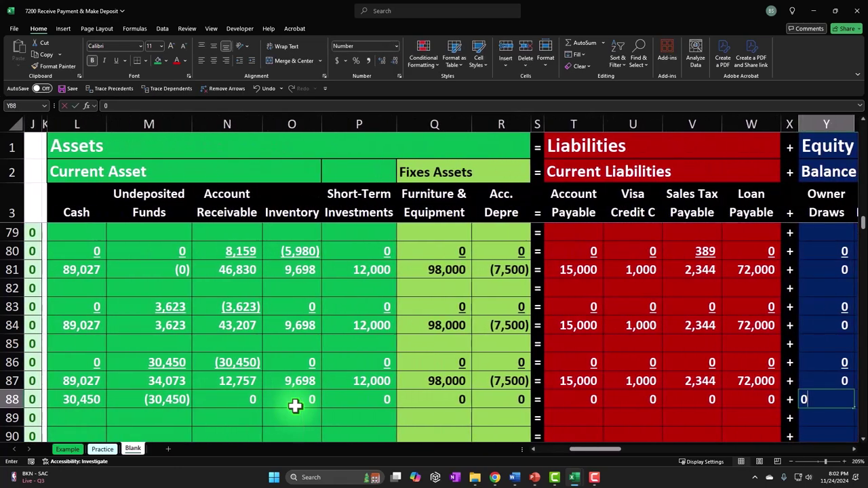
pyautogui.press('Right')
pyautogui.write('0')
pyautogui.press('Right')
pyautogui.write('0')
pyautogui.press('Right')
pyautogui.write('0')
pyautogui.press('Right')
pyautogui.write('0')
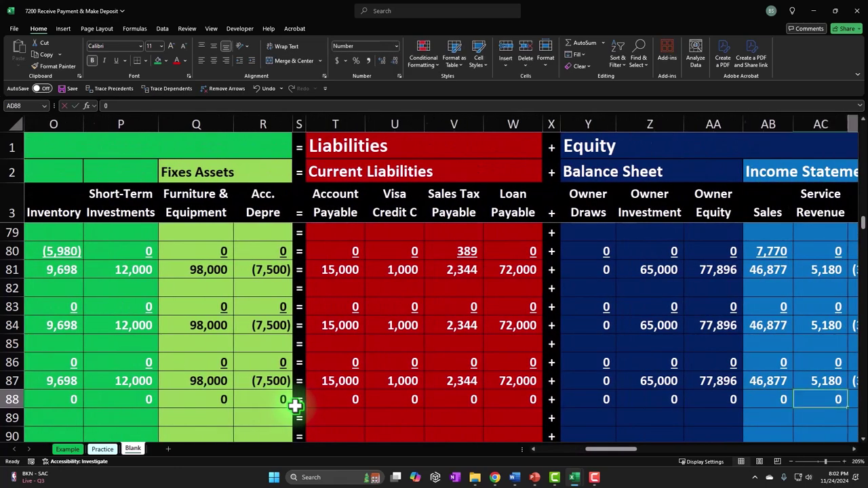
pyautogui.press('Right')
pyautogui.write('0')
pyautogui.press('Right')
pyautogui.write('0')
pyautogui.press('Right')
pyautogui.write('0')
pyautogui.press('Right')
pyautogui.write('0')
pyautogui.press('Right')
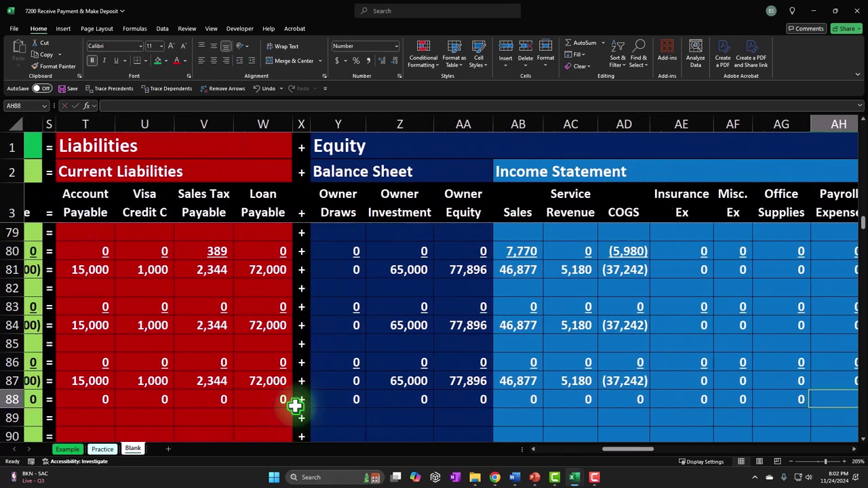
pyautogui.write('0')
pyautogui.press('Right')
pyautogui.write('0')
pyautogui.press('Right')
pyautogui.write('0')
pyautogui.press('Right')
# Underline the row 88 amounts in Y88:AJ88, T88:W88 and L88:R88.
pyautogui.click(295, 406)
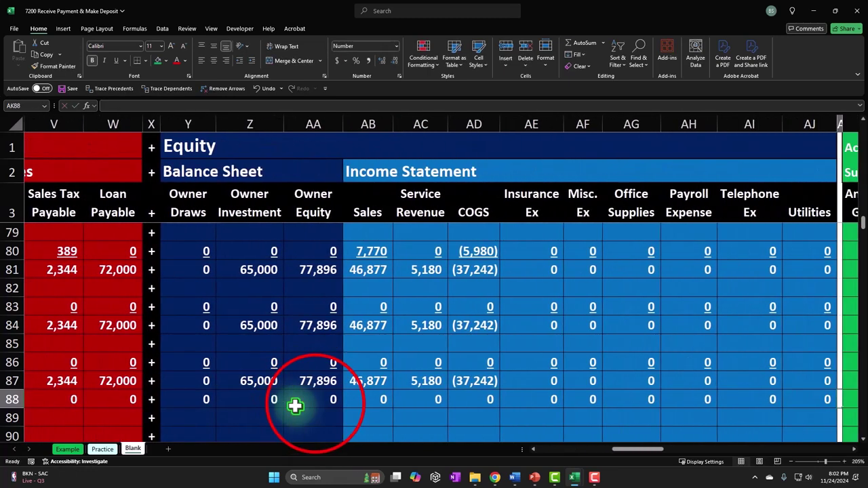
pyautogui.moveTo(128, 428); pyautogui.dragTo(792, 399)
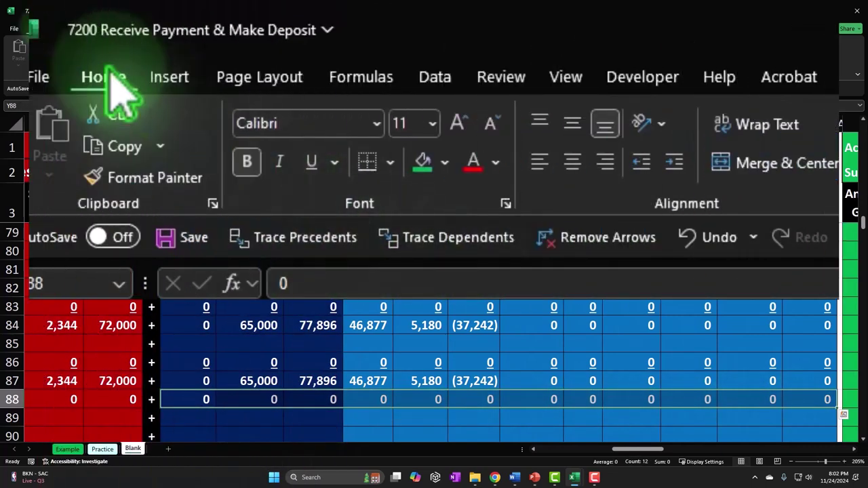
pyautogui.click(312, 161)
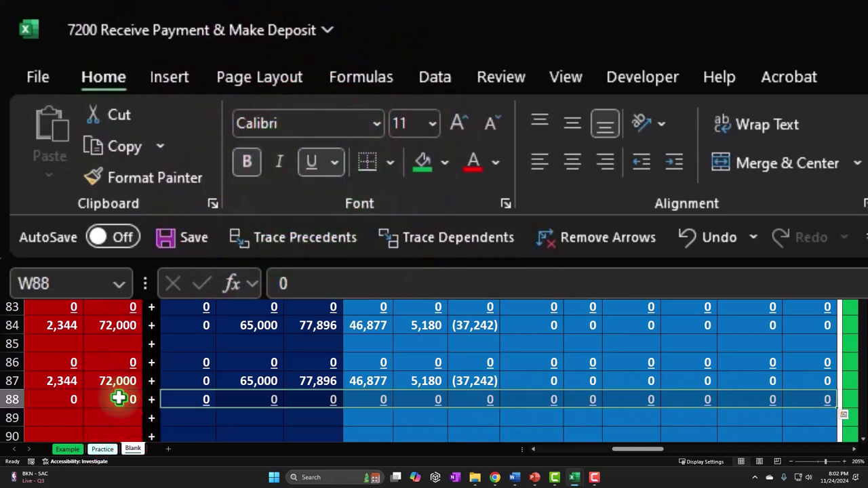
pyautogui.moveTo(119, 399); pyautogui.dragTo(269, 398)
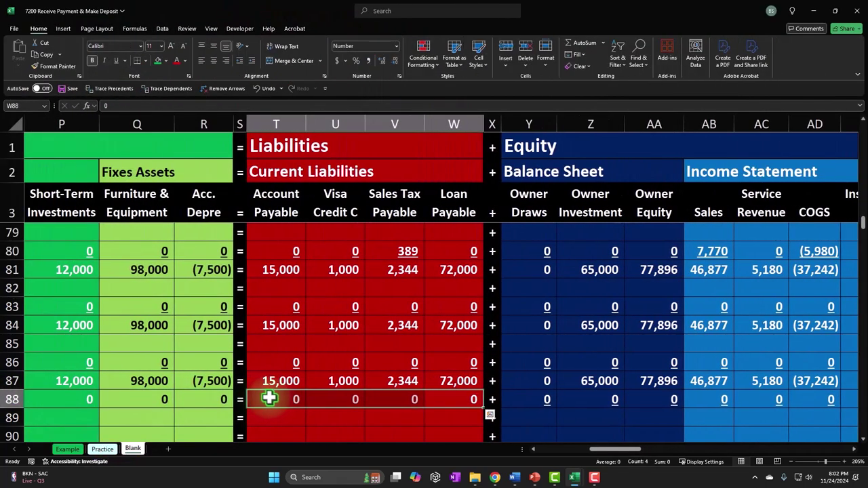
pyautogui.click(116, 61)
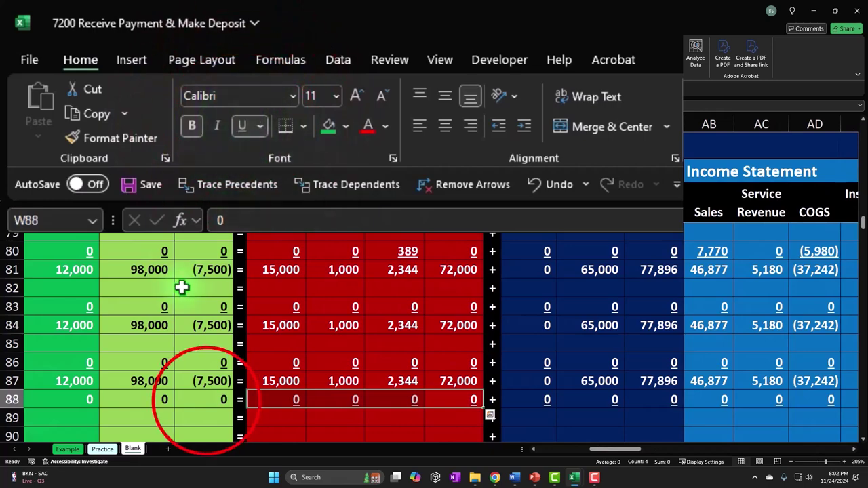
pyautogui.moveTo(208, 399); pyautogui.dragTo(120, 395)
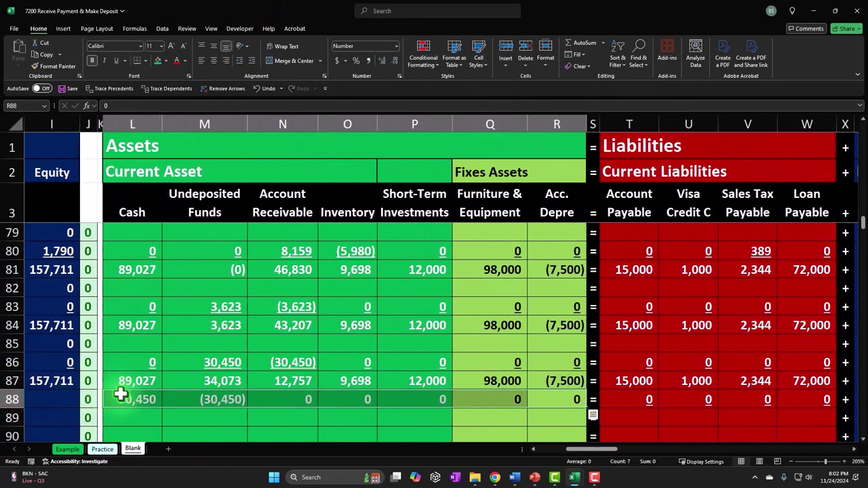
pyautogui.click(116, 61)
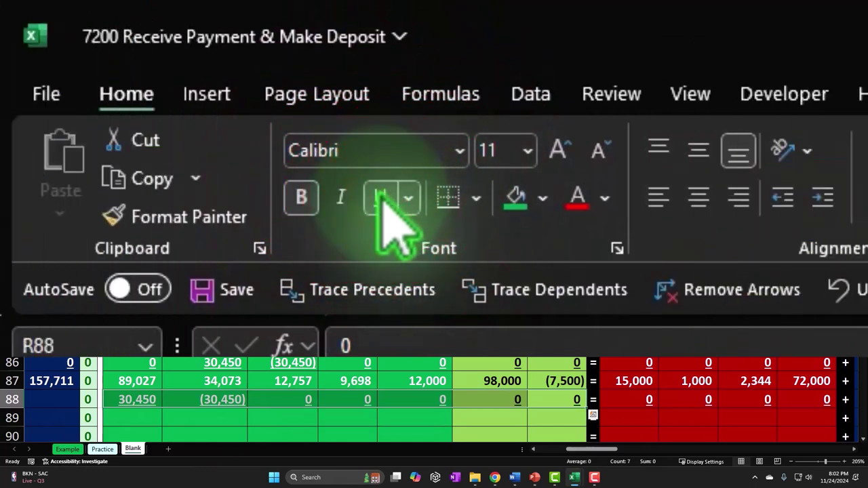
# Label the Balance row by entering =A87 in A89.
pyautogui.press('Left')
pyautogui.press('Left')
pyautogui.press('Left')
pyautogui.press('Left')
pyautogui.press('Left')
pyautogui.press('Left')
pyautogui.press('Left')
pyautogui.press('Left')
pyautogui.press('Left')
pyautogui.press('Left')
pyautogui.press('Left')
pyautogui.press('Left')
pyautogui.press('Left')
pyautogui.press('Left')
pyautogui.press('Left')
pyautogui.press('Left')
pyautogui.press('Left')
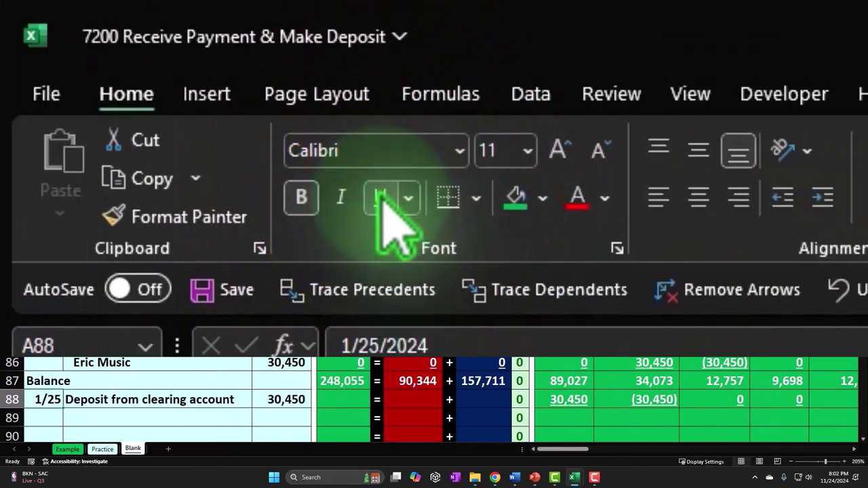
pyautogui.press('Down')
pyautogui.write('=A87')
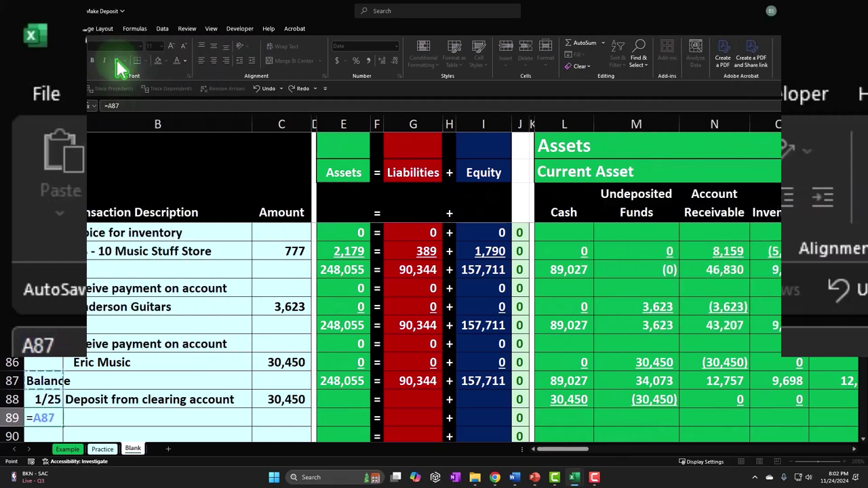
pyautogui.press('Return')
pyautogui.press('Right')
pyautogui.press('Right')
pyautogui.press('Right')
pyautogui.press('Right')
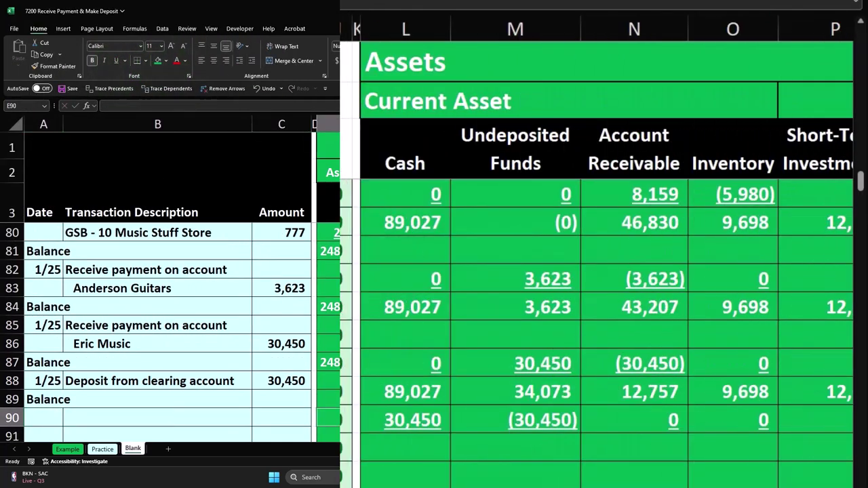
# Enter =SUM(L87:L88) in L89, giving a Cash balance of 119,477.
pyautogui.click(400, 442)
pyautogui.write('=sum(')
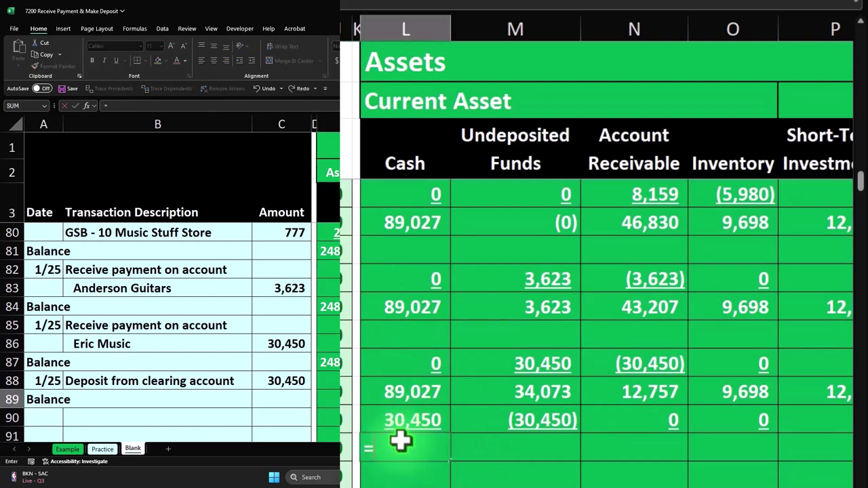
pyautogui.press('Up')
pyautogui.press('Up')
pyautogui.press('Up')
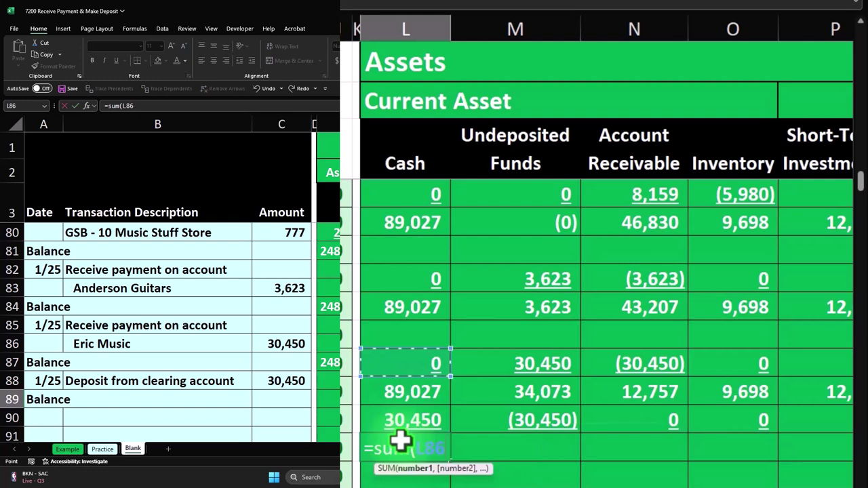
pyautogui.press('Down')
pyautogui.hotkey('shift', 'Down')
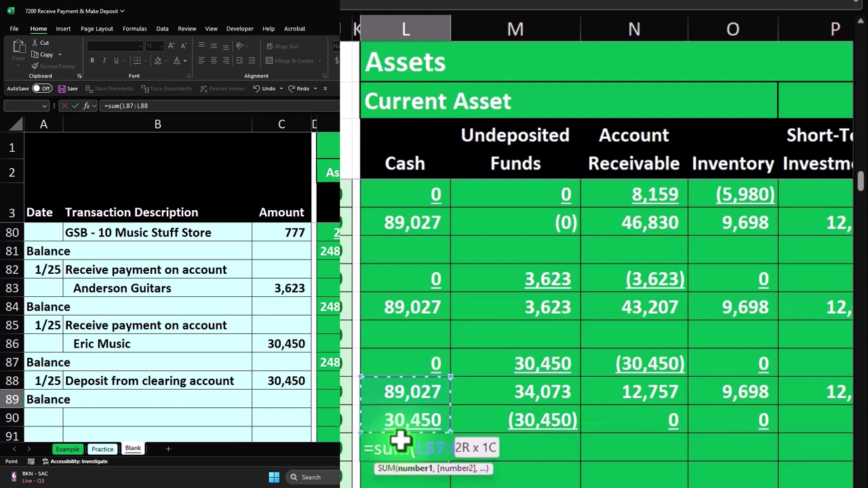
pyautogui.press('Return')
pyautogui.click(399, 440)
# Copy the L89 sum formula across M89:R89, T89:W89 and Y89:AJ89.
pyautogui.rightClick(399, 440)
pyautogui.press('Escape')
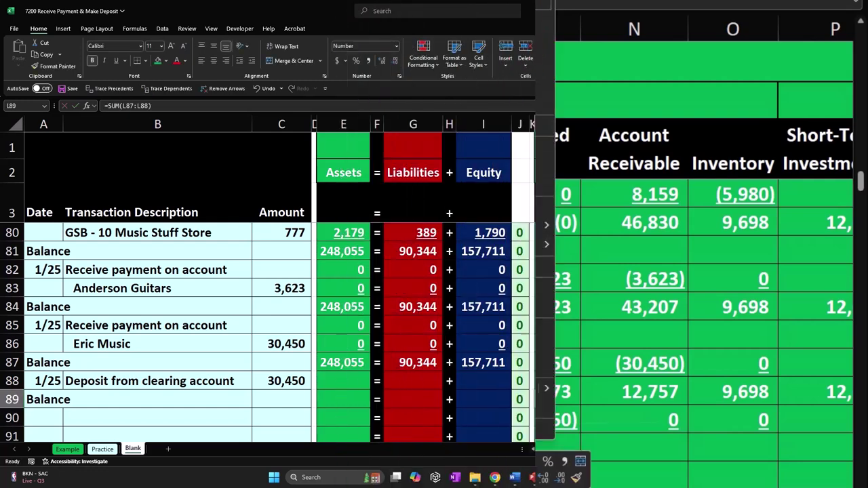
pyautogui.rightClick(564, 400)
pyautogui.click(600, 139)
pyautogui.moveTo(658, 396); pyautogui.dragTo(615, 398)
pyautogui.rightClick(583, 399)
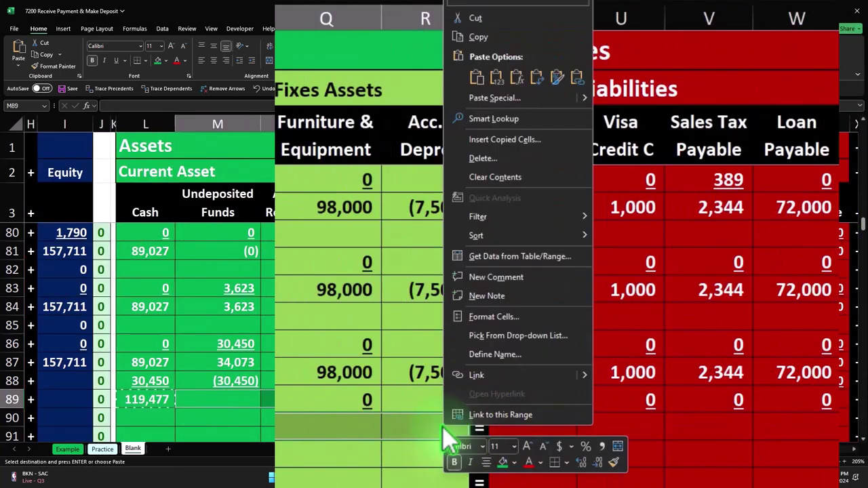
pyautogui.click(517, 76)
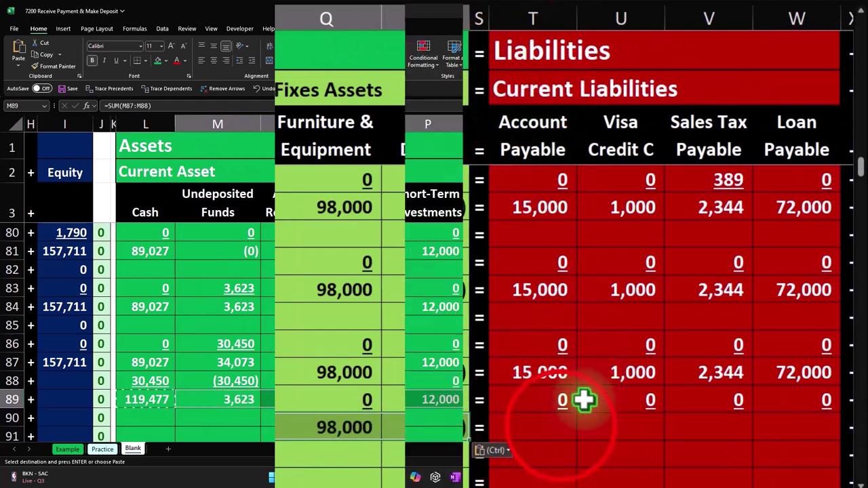
pyautogui.moveTo(659, 397); pyautogui.dragTo(548, 397)
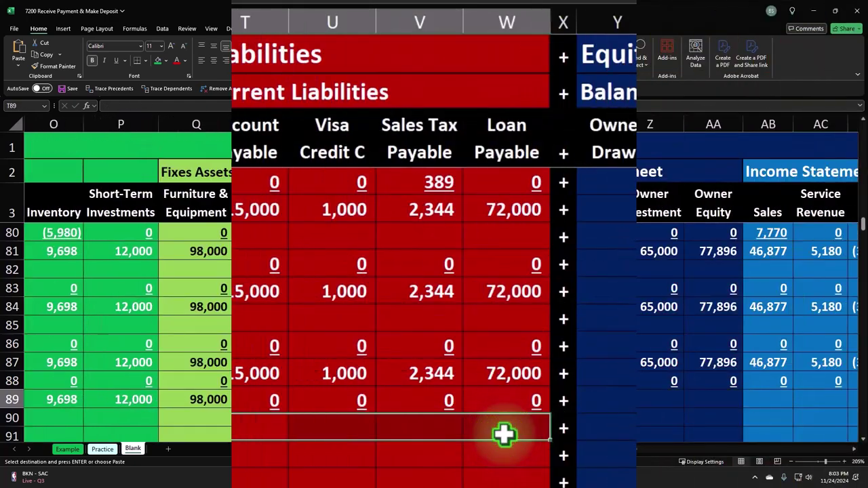
pyautogui.rightClick(504, 434)
pyautogui.click(581, 91)
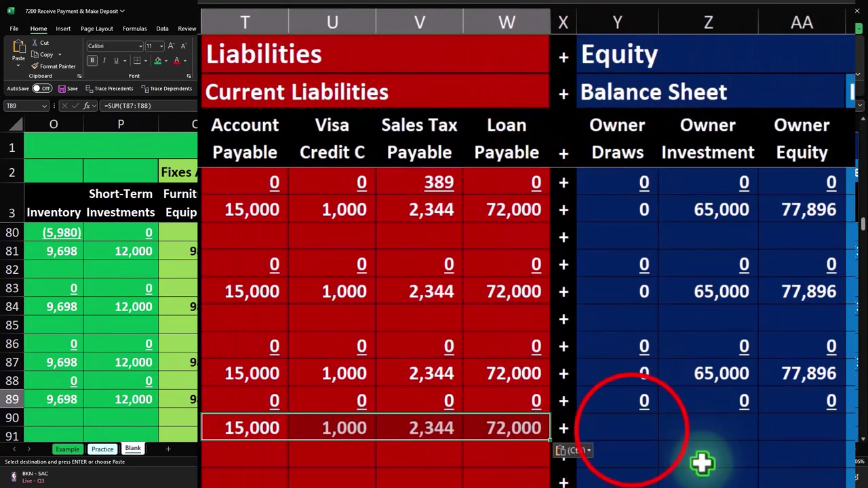
pyautogui.moveTo(618, 401); pyautogui.dragTo(824, 399)
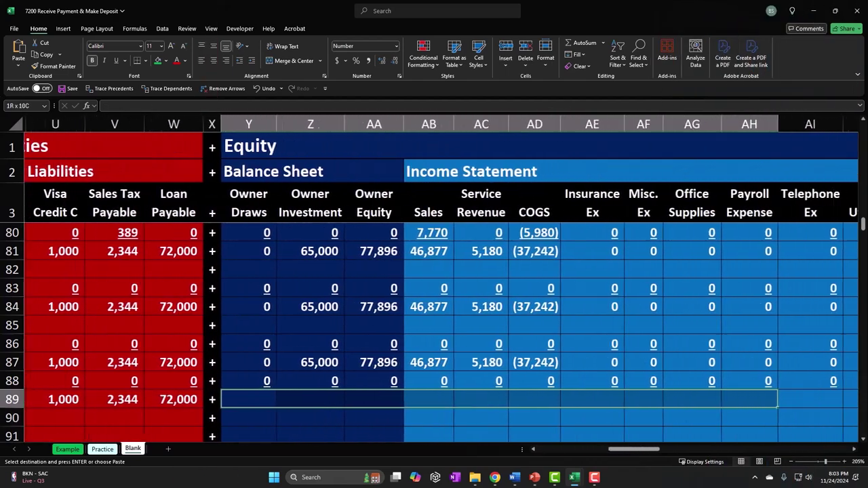
pyautogui.hotkey('ctrl', 'v')
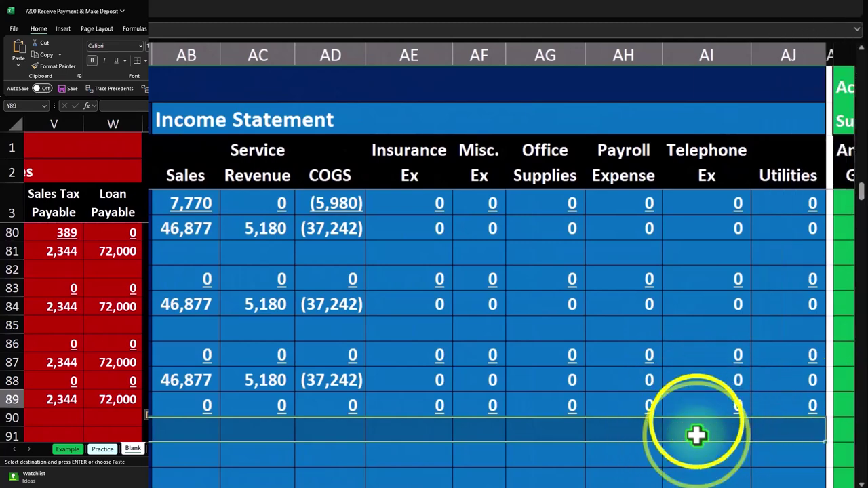
pyautogui.rightClick(695, 428)
pyautogui.click(771, 103)
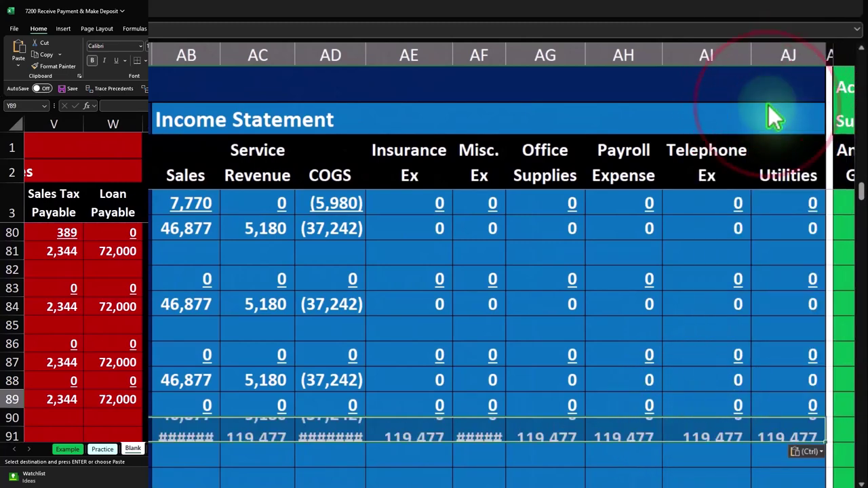
# Extend the row-87 Assets, Liabilities and Equity total formulas down through row 89.
pyautogui.press('Home')
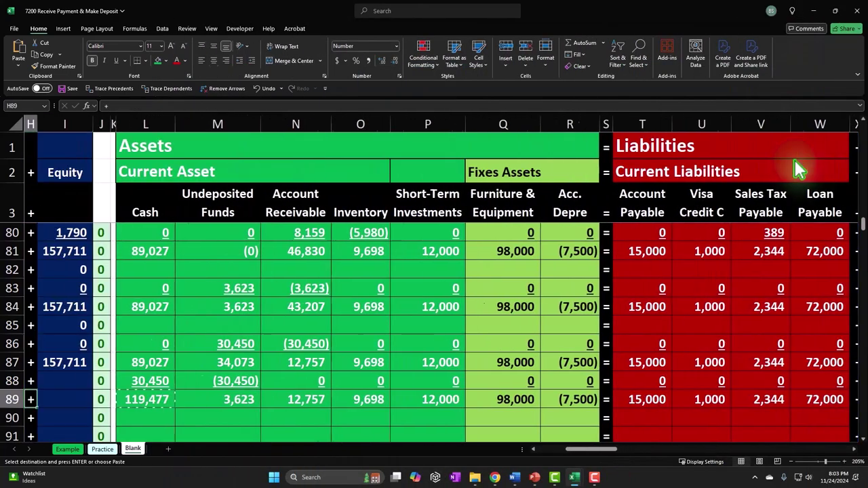
pyautogui.press('Home')
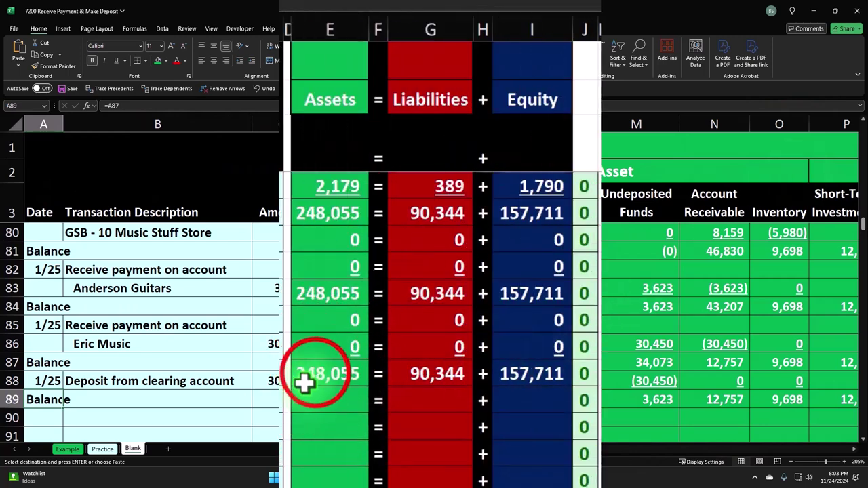
pyautogui.click(338, 364)
pyautogui.moveTo(367, 393); pyautogui.dragTo(369, 424)
pyautogui.press('Return')
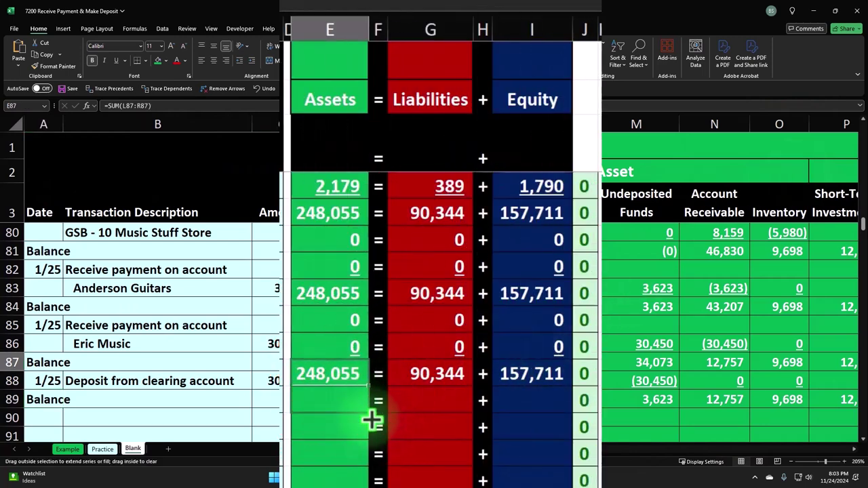
pyautogui.click(444, 377)
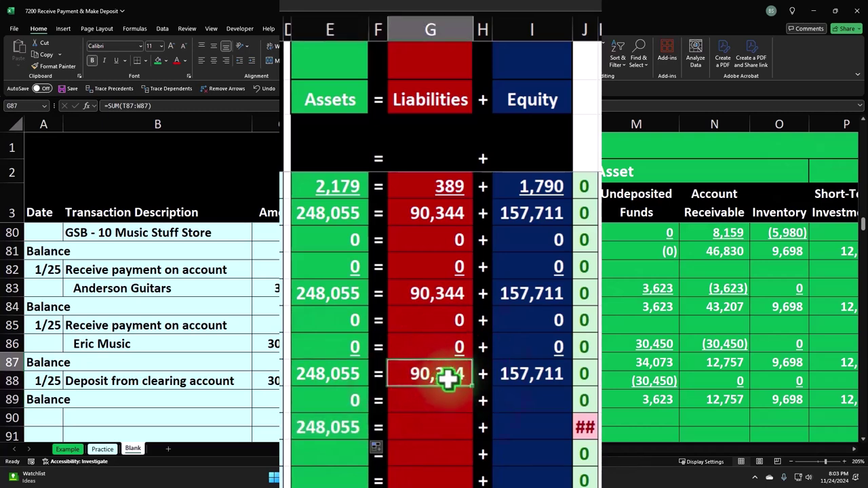
pyautogui.moveTo(475, 388); pyautogui.dragTo(474, 422)
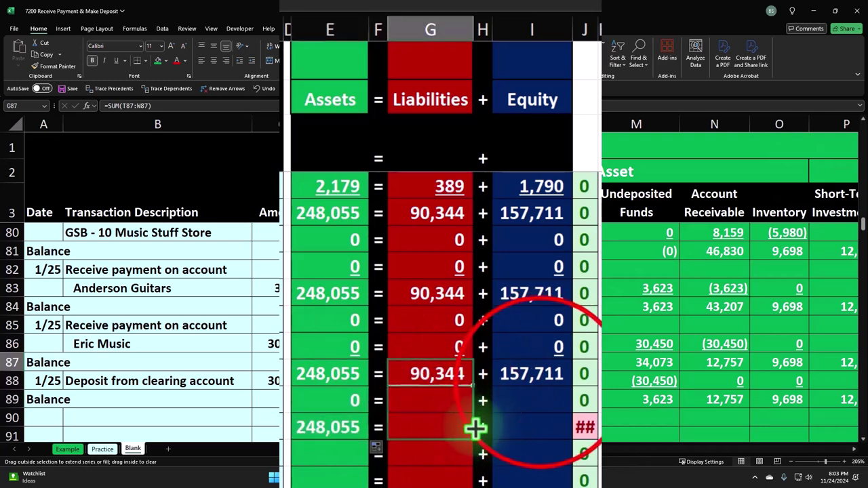
pyautogui.click(549, 388)
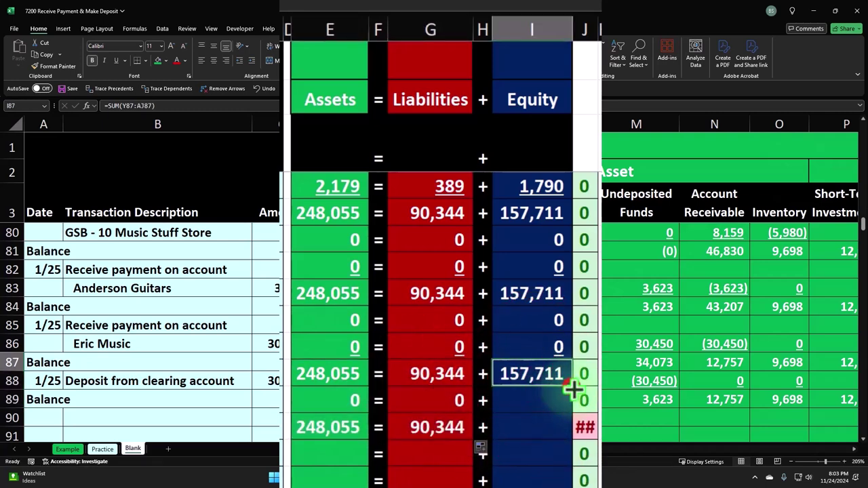
pyautogui.moveTo(571, 387)
pyautogui.mouseDown()
pyautogui.moveTo(571, 434)
pyautogui.moveTo(550, 430)
pyautogui.mouseUp()
# Verify the row 88 and 89 totals, with row 89 at 248,055 = 90,344 + 157,711.
pyautogui.click(355, 401)
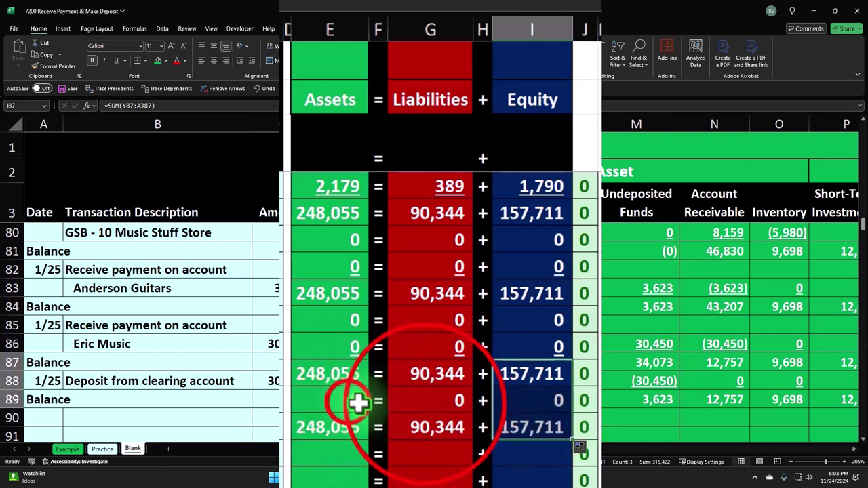
pyautogui.keyDown('ctrl'); pyautogui.click(437, 403); pyautogui.keyUp('ctrl')
pyautogui.keyDown('ctrl'); pyautogui.click(527, 401); pyautogui.keyUp('ctrl')
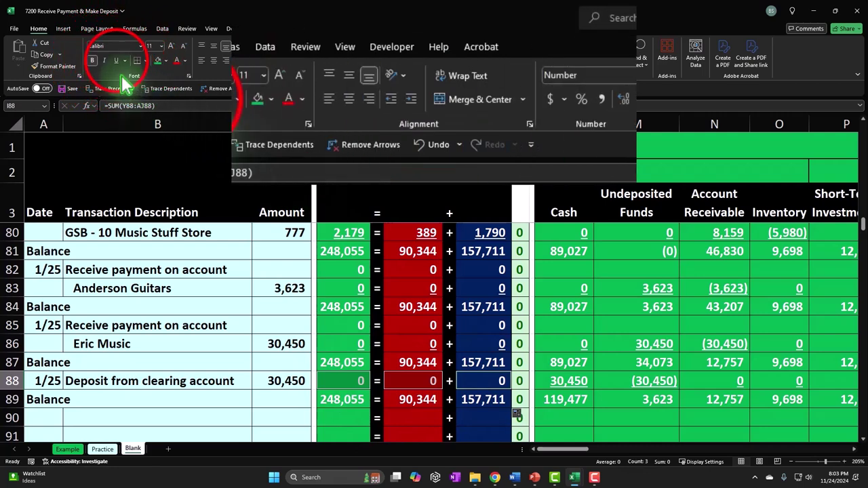
pyautogui.click(217, 313)
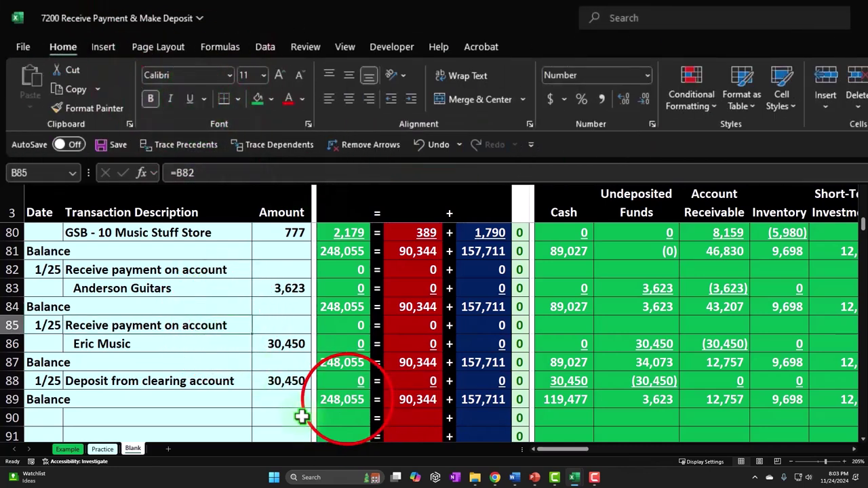
pyautogui.click(345, 399)
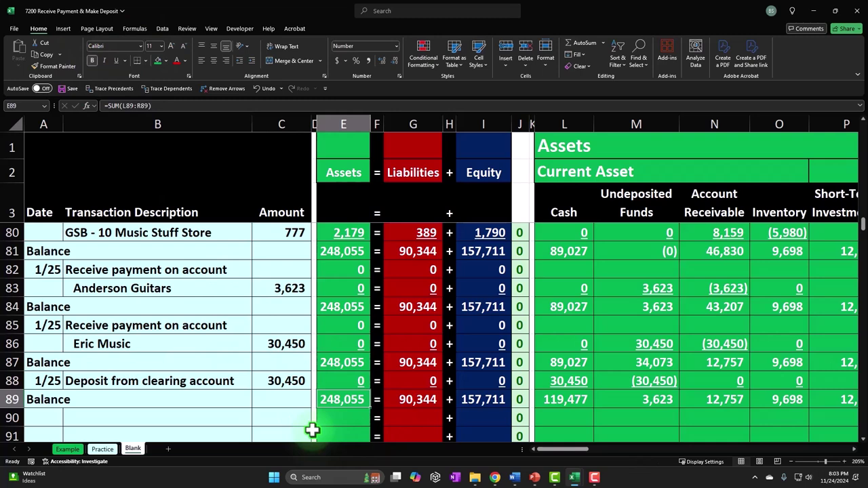
pyautogui.press('Right')
pyautogui.press('Right')
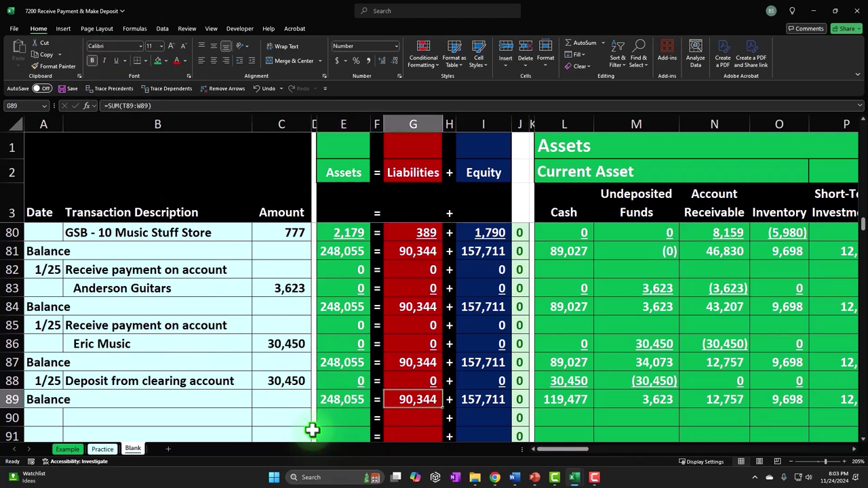
pyautogui.press('Right')
pyautogui.press('Right')
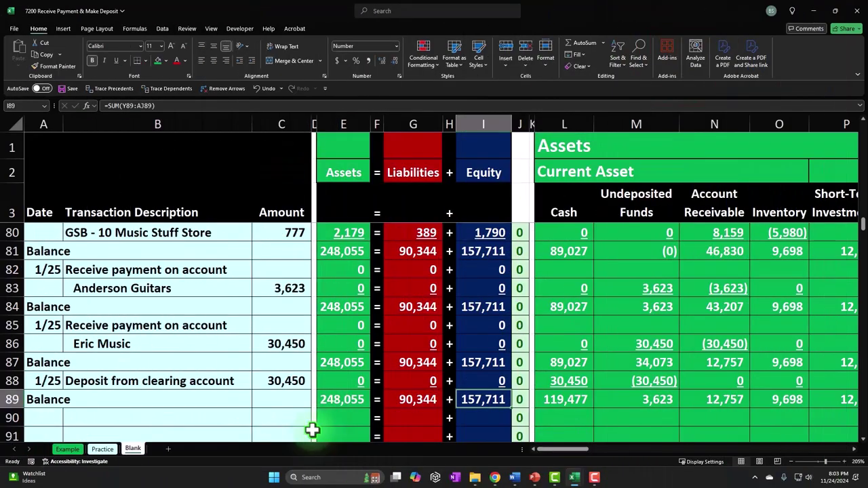
pyautogui.press('Right')
pyautogui.press('Right')
pyautogui.press('Right')
pyautogui.press('Right')
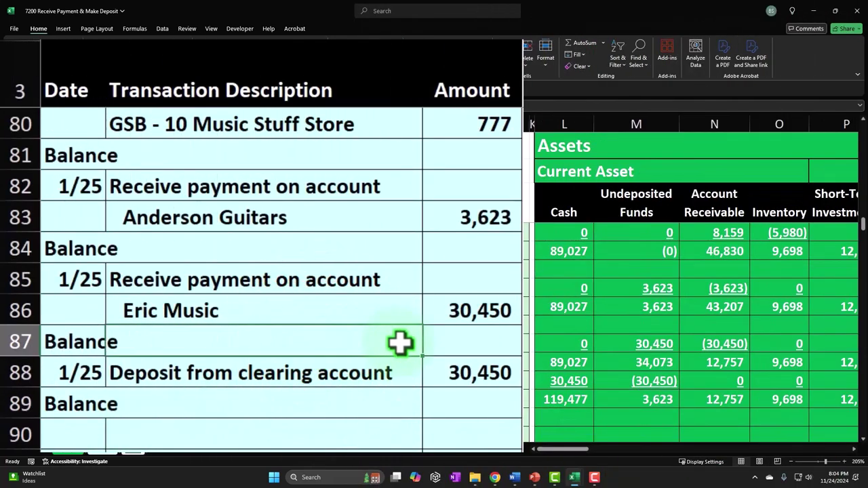
# Change the row-88 deposit amount to 34073 and confirm Undeposited Funds clears to zero.
pyautogui.click(474, 377)
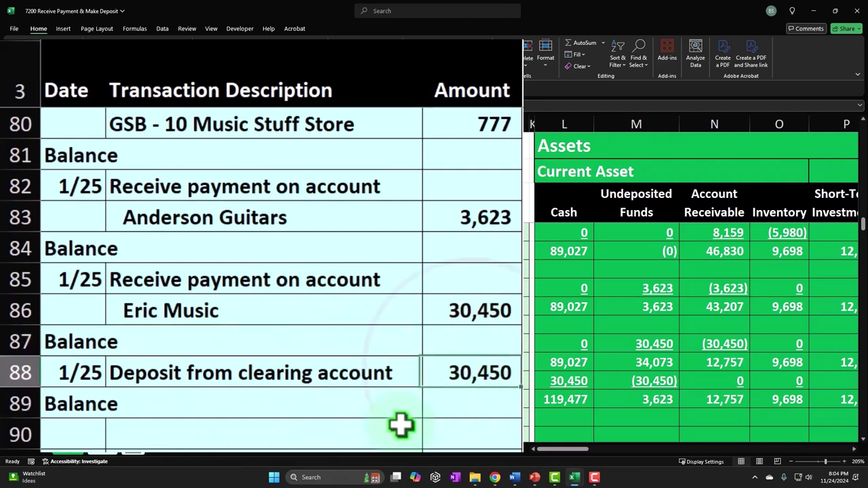
pyautogui.write('34073')
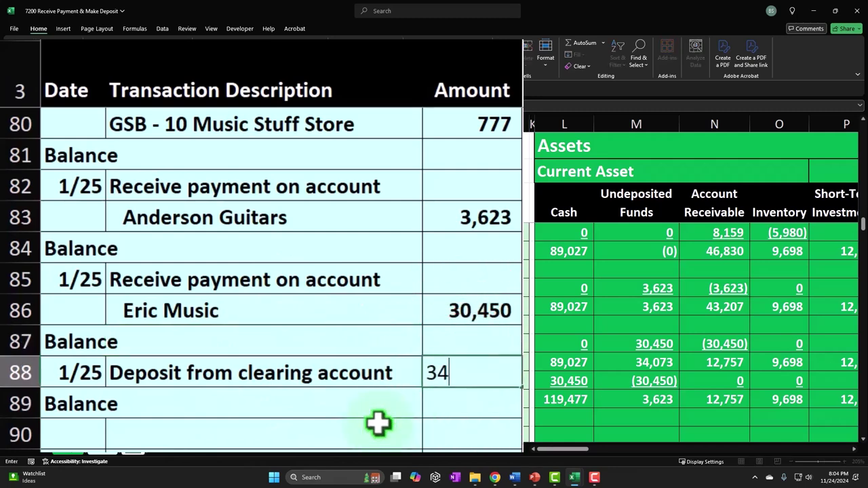
pyautogui.press('Return')
pyautogui.press('Up')
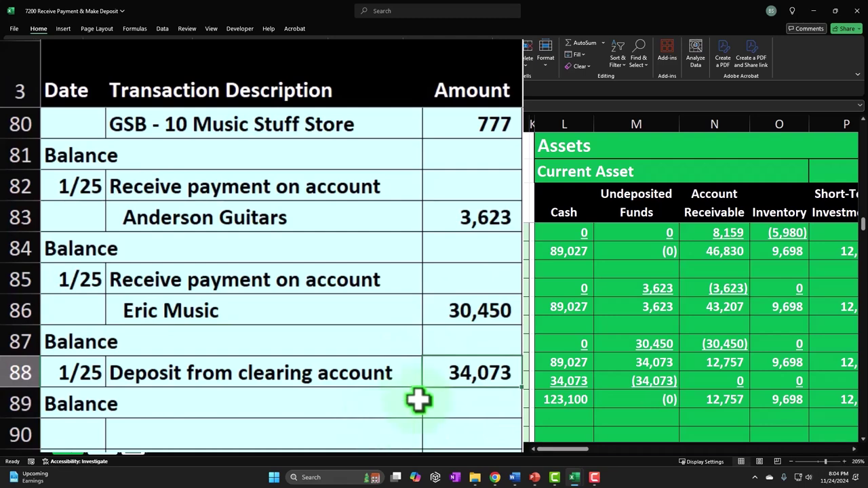
pyautogui.click(654, 401)
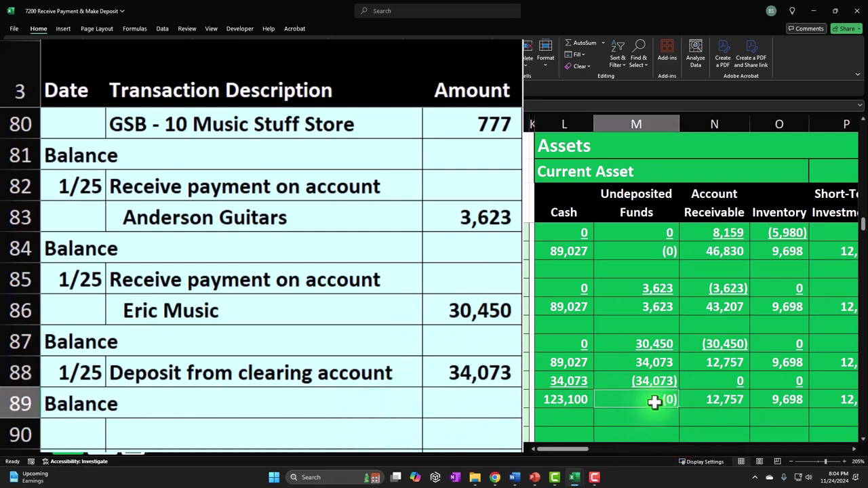
pyautogui.click(653, 343)
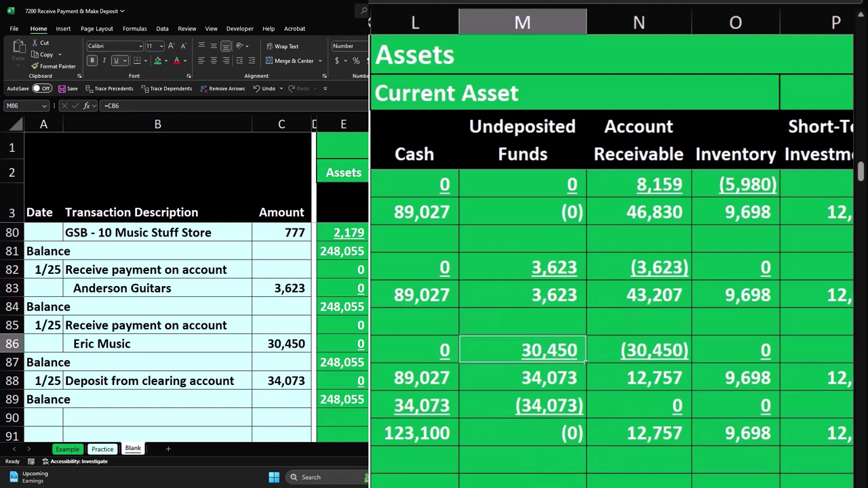
pyautogui.click(307, 406)
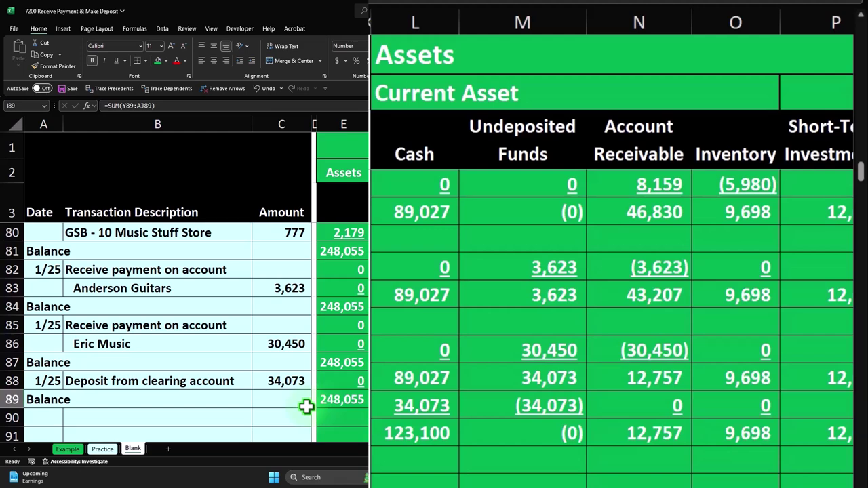
pyautogui.press('Right')
pyautogui.press('Right')
pyautogui.press('Right')
pyautogui.press('Right')
pyautogui.press('Right')
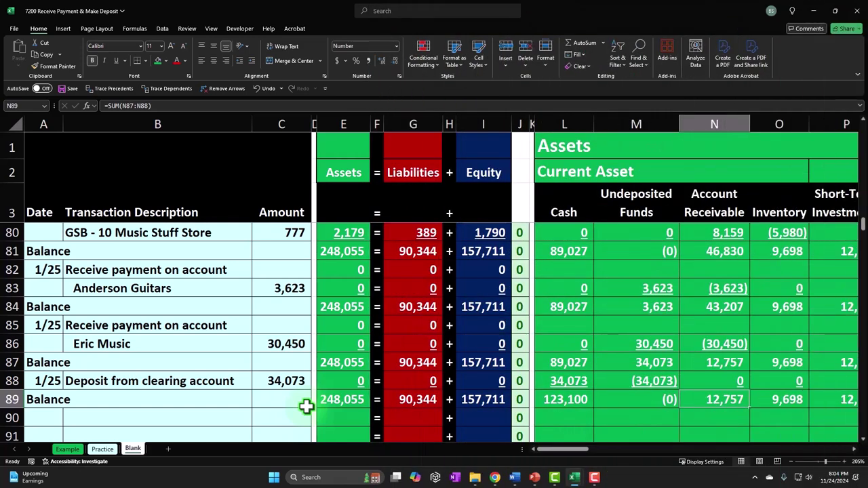
pyautogui.press('Right')
pyautogui.press('Right')
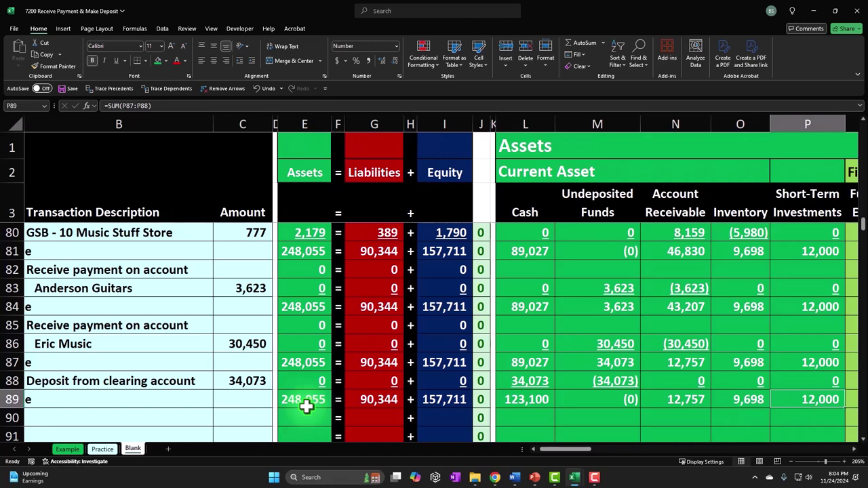
pyautogui.press('Right')
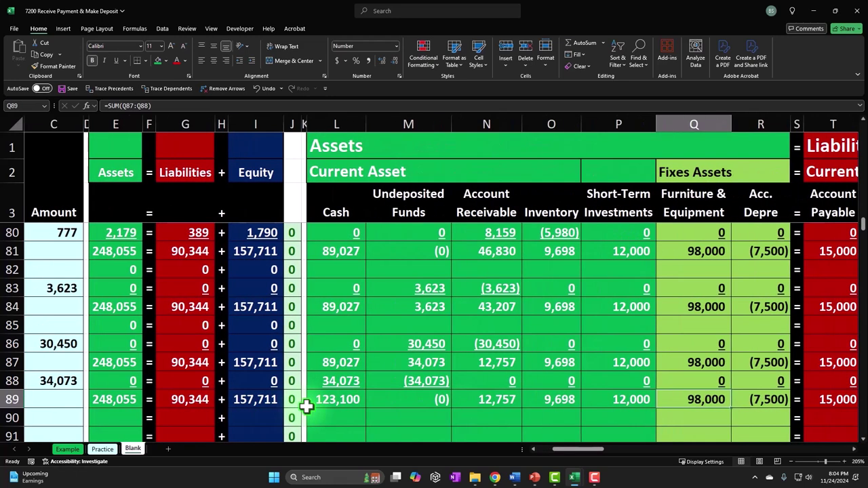
pyautogui.hotkey('shift', 'Right')
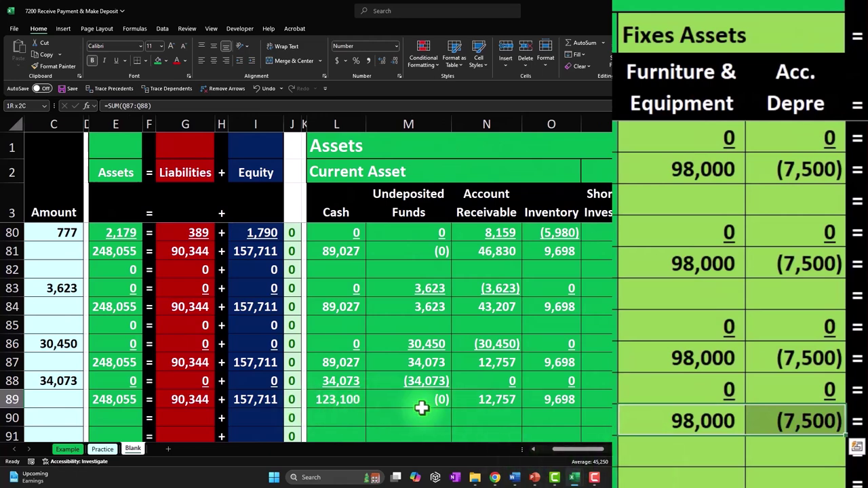
pyautogui.click(112, 401)
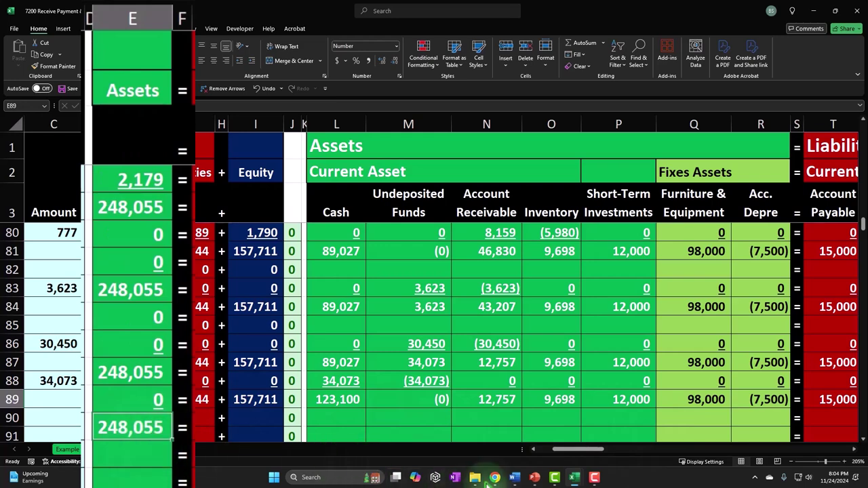
pyautogui.click(666, 403)
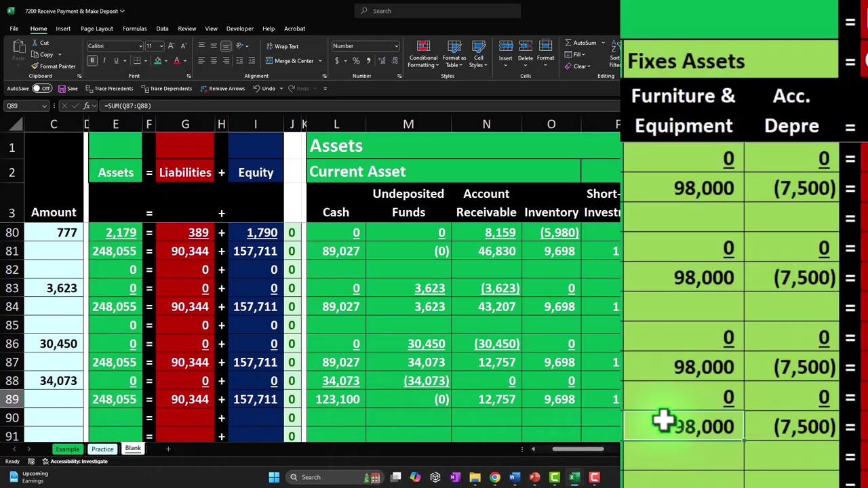
pyautogui.press('Right')
pyautogui.press('Right')
pyautogui.press('Right')
pyautogui.press('Right')
pyautogui.press('Right')
pyautogui.press('Right')
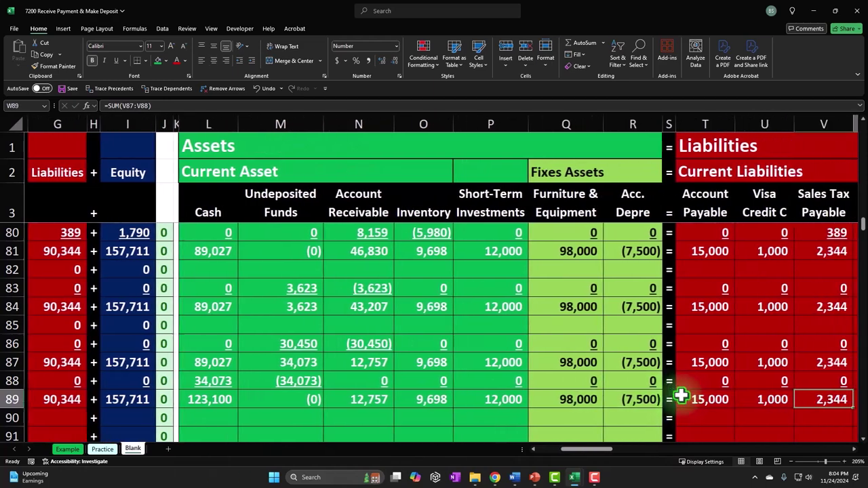
pyautogui.press('Left')
pyautogui.press('Left')
pyautogui.press('Left')
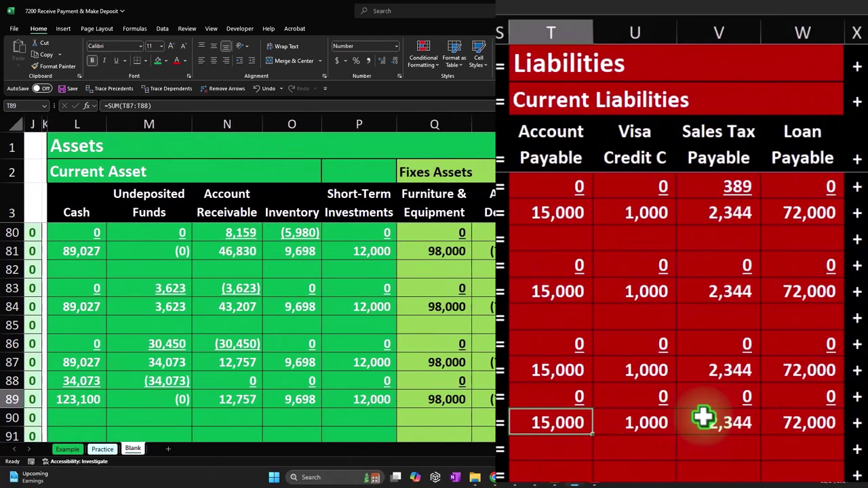
pyautogui.press('Right')
pyautogui.press('Right')
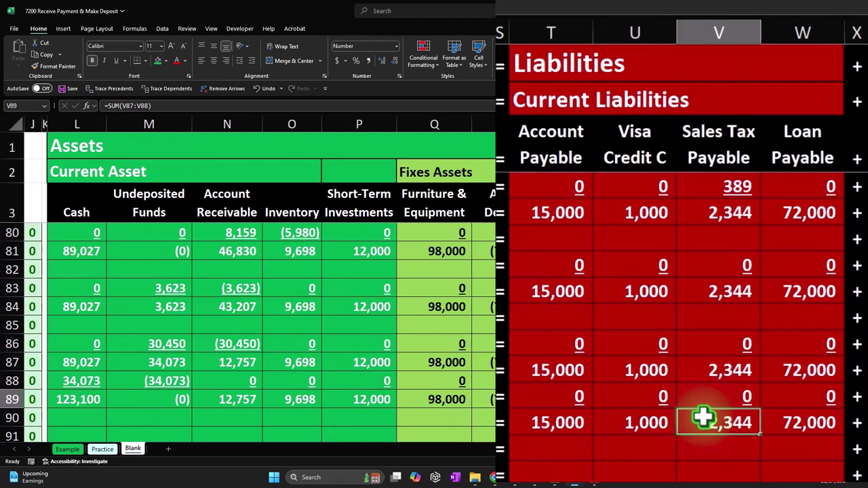
pyautogui.press('Right')
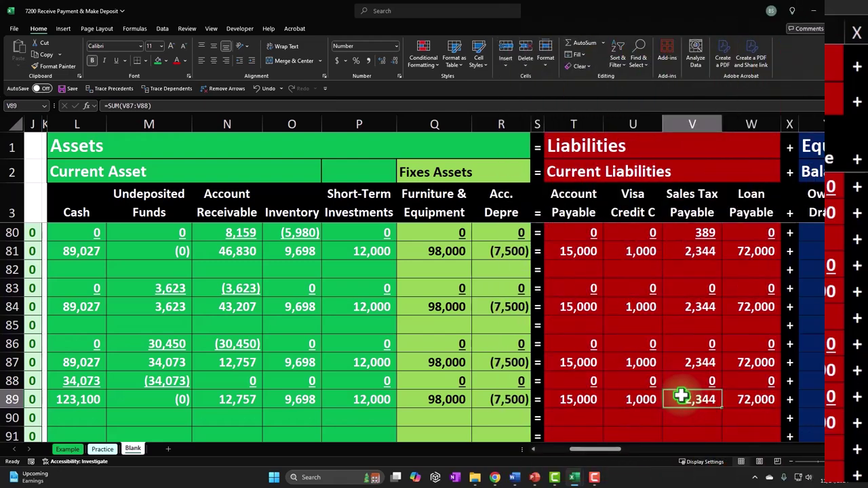
pyautogui.hotkey('ctrl', 'Left')
pyautogui.hotkey('ctrl', 'Left')
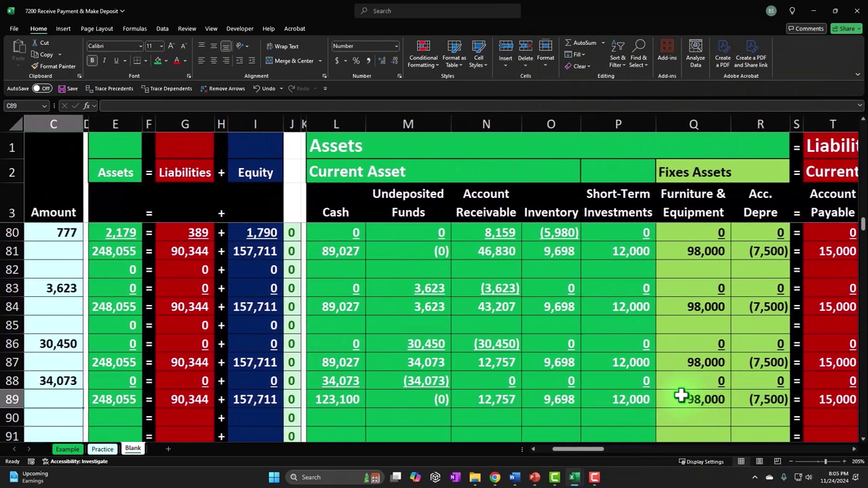
pyautogui.click(278, 399)
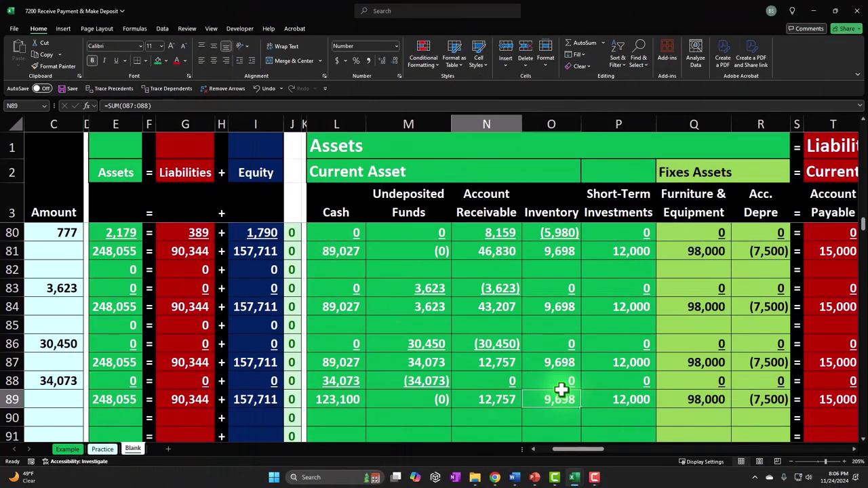
pyautogui.press('Home')
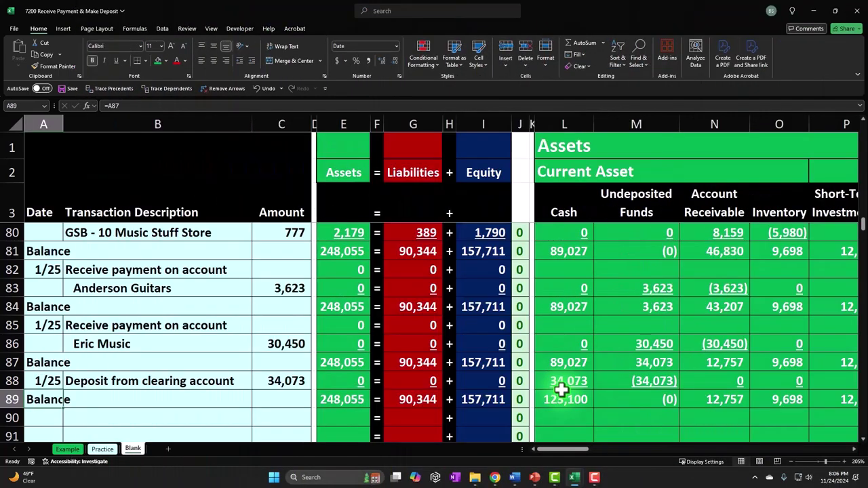